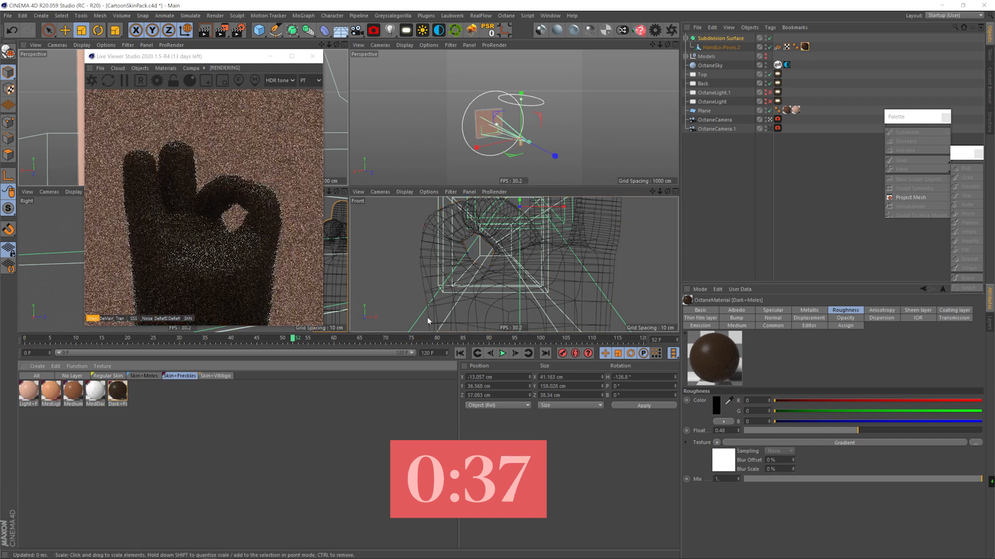
Show the Skin+Vitiligo materials and apply the dark vitiligo material to the hand.
click(215, 375)
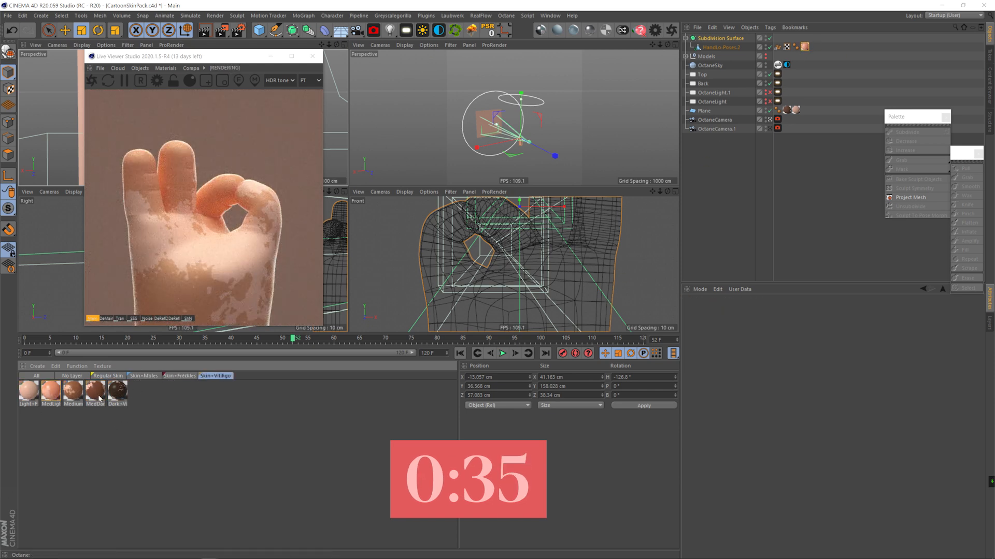
drag(117, 391, 805, 47)
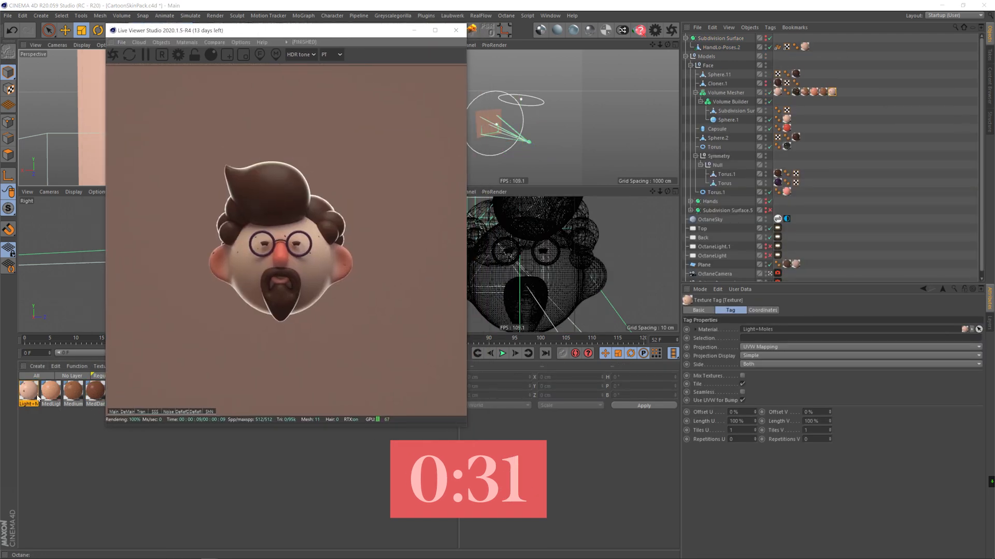
Open the Light+Moles material's node graph and adjust the UVW transform that feeds the uppermost noise.
double_click(37, 394)
drag(190, 60, 518, 160)
click(480, 278)
drag(339, 175, 516, 104)
drag(342, 30, 259, 31)
middle_drag(648, 319, 595, 324)
drag(619, 109, 562, 102)
click(520, 193)
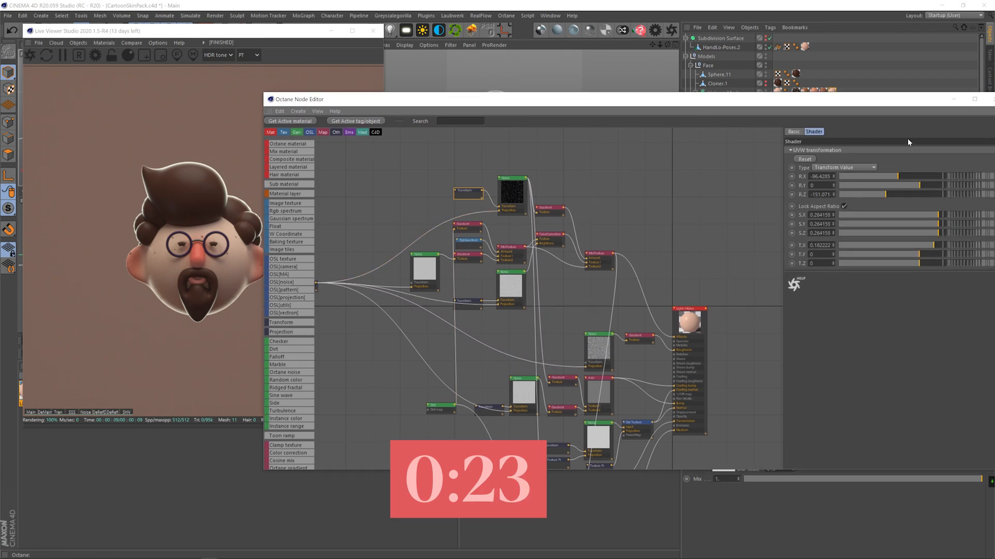
drag(908, 185, 889, 187)
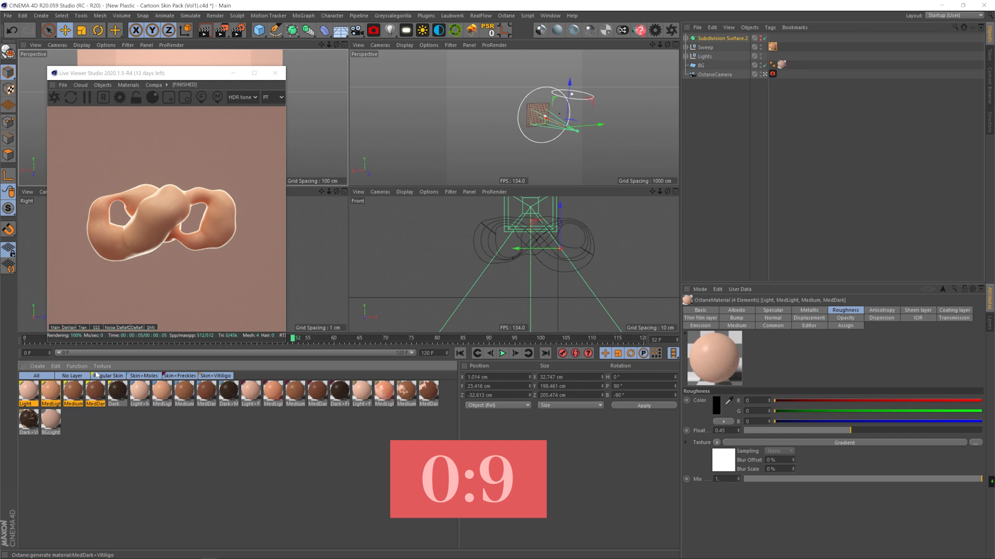
Look through the Regular Skin, Skin+Moles, Skin+Freckles and Skin+Vitiligo material layers, ending with all materials listed.
click(99, 427)
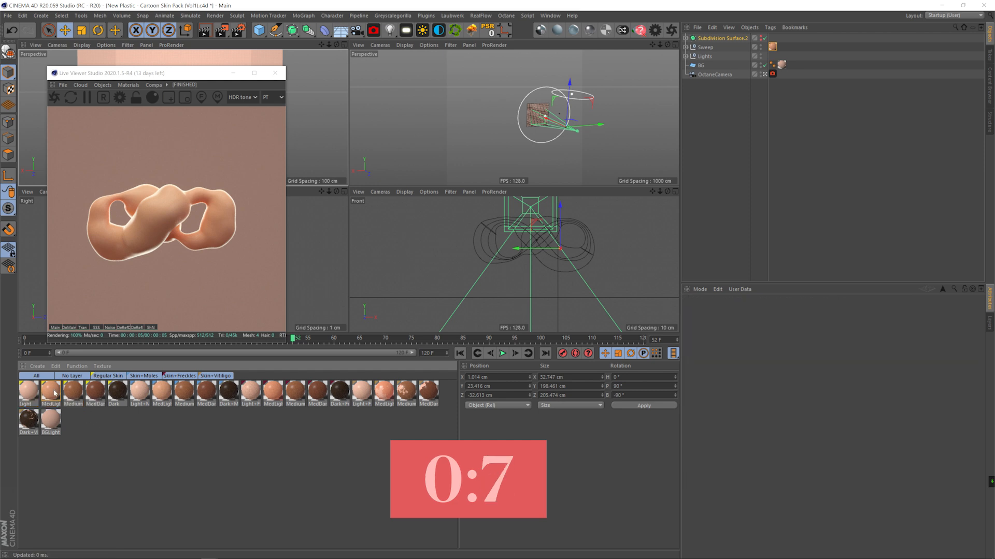
click(107, 377)
click(144, 377)
click(174, 377)
click(213, 377)
click(38, 376)
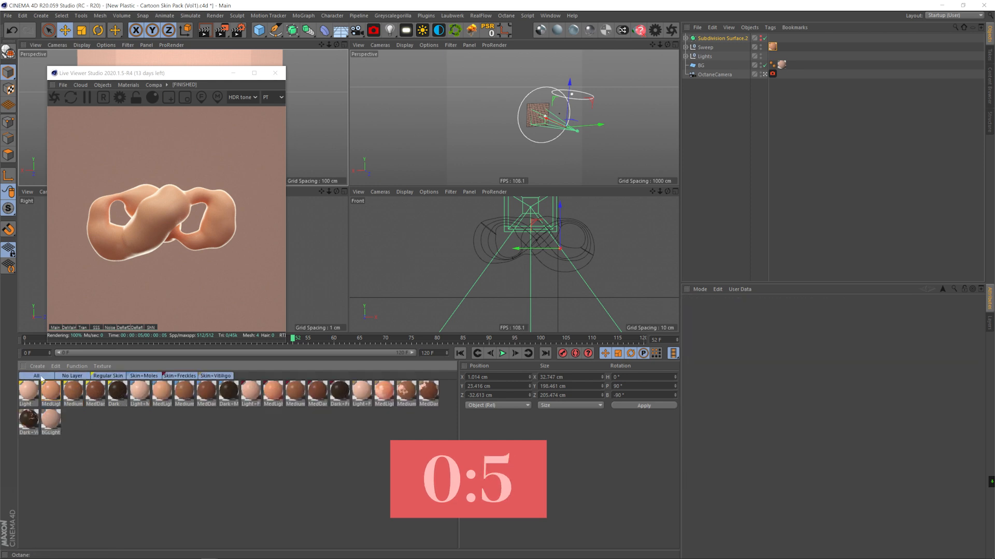
Select the Sweep object and apply the medium-light moles skin material to the rendered knot shape.
click(714, 47)
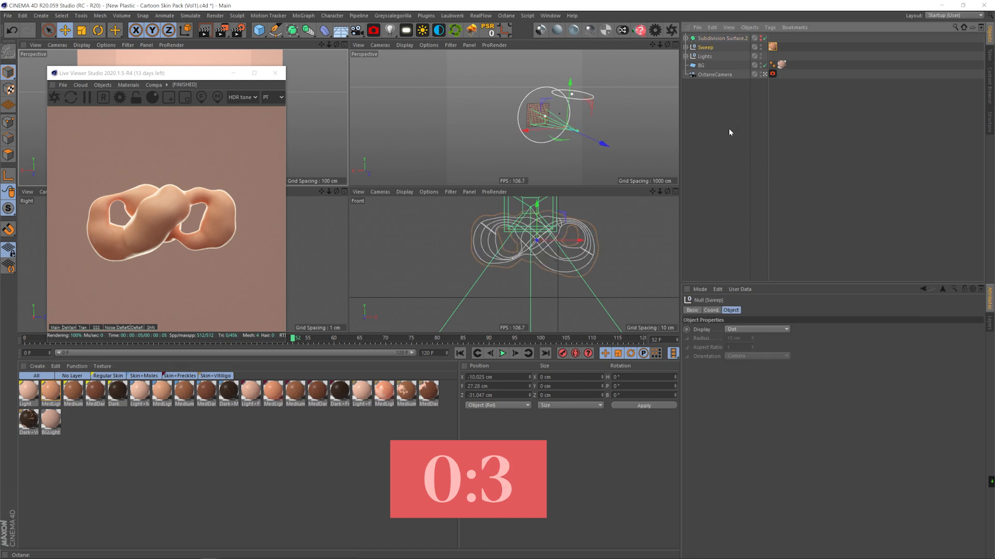
drag(165, 392, 163, 293)
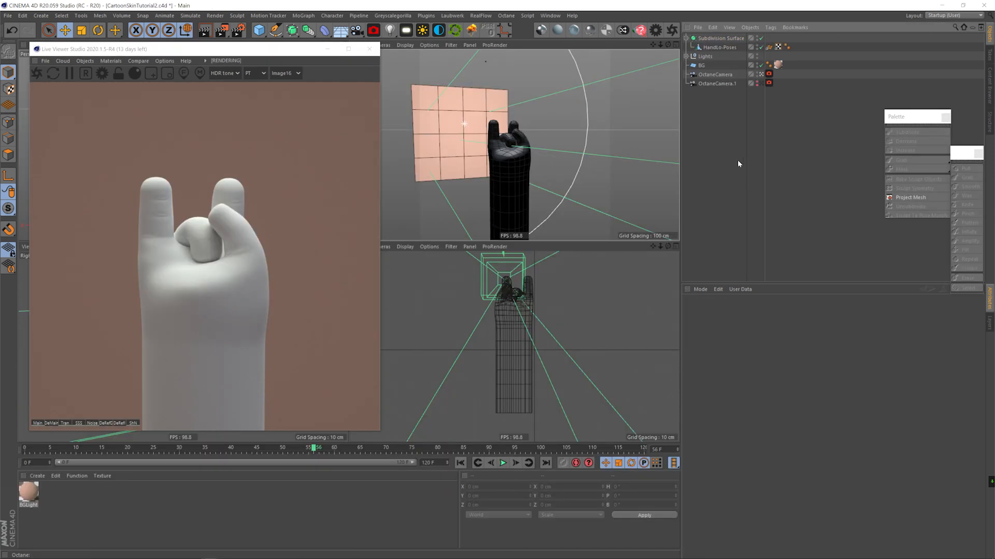
Examine the hand scene and its Lights group, checking the settings of the environment, TopLight and RimLight tags.
key(3)
key(2)
drag(514, 151, 544, 177)
key(3)
key(2)
key(3)
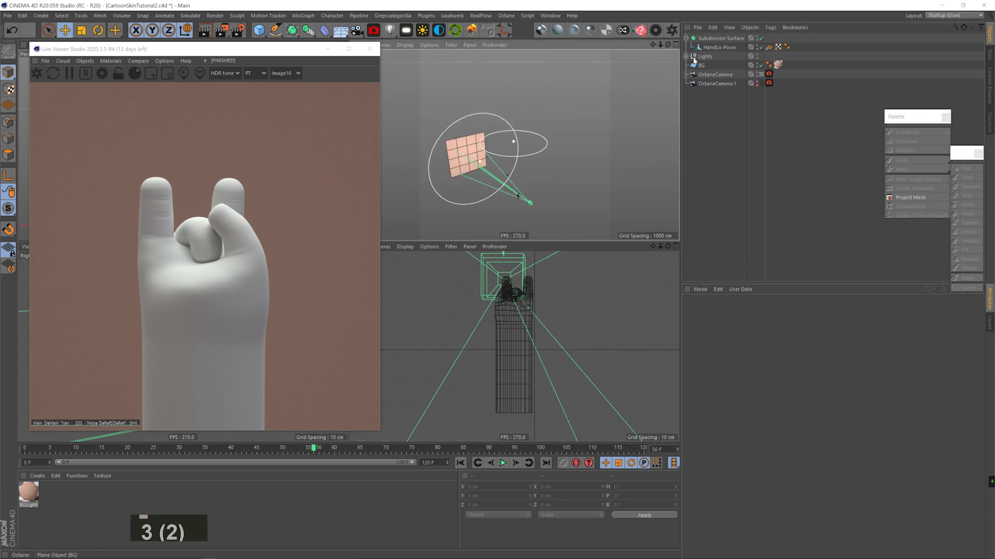
click(686, 56)
click(778, 65)
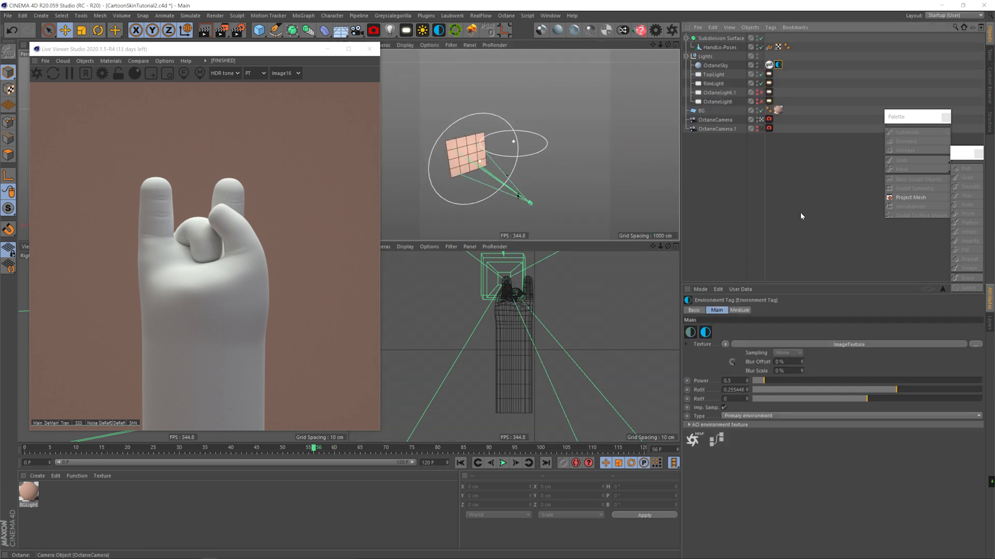
click(769, 74)
click(769, 83)
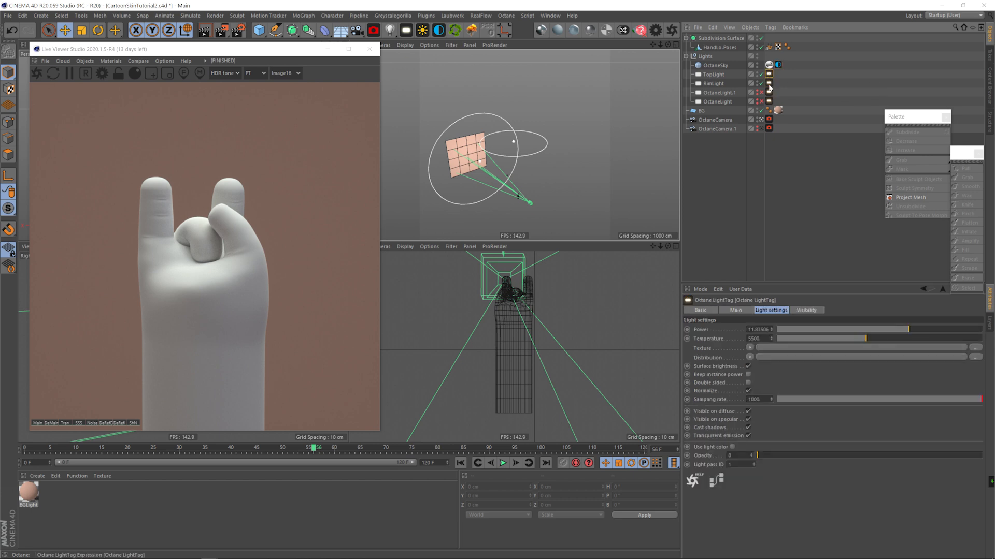
Open the Octane render settings and set the pathtracing specular depth to 16.
click(102, 73)
drag(102, 7, 612, 80)
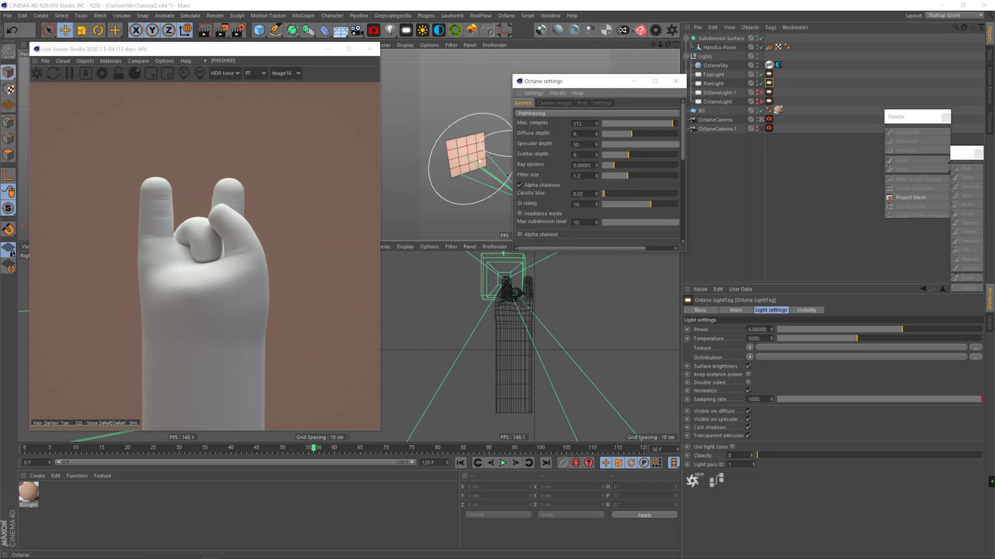
text(16)
key(Return)
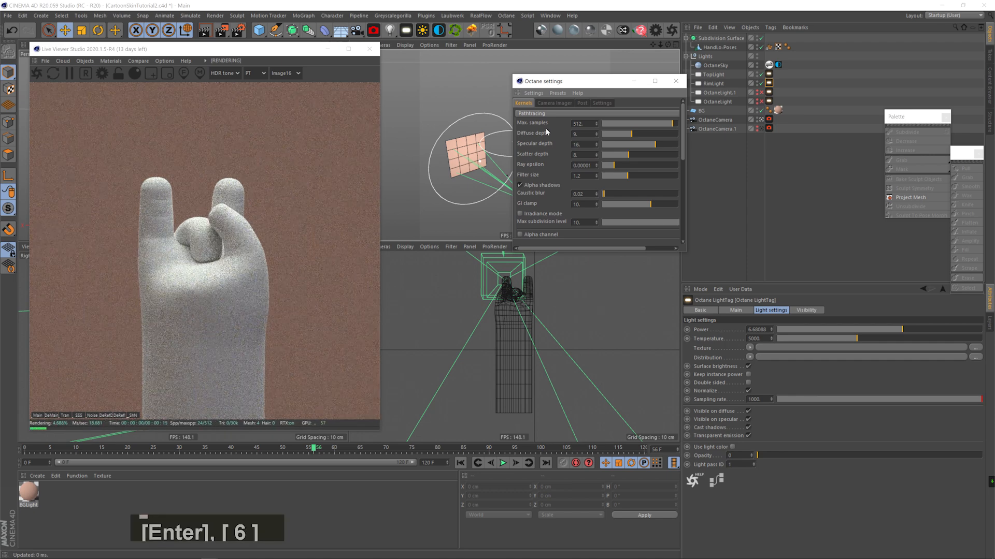
Review the camera imager and denoiser settings, close the Octane settings and collapse the Lights group.
mouse_move(683, 128)
mouse_down()
mouse_move(682, 195)
mouse_move(683, 124)
mouse_up()
click(536, 174)
click(543, 105)
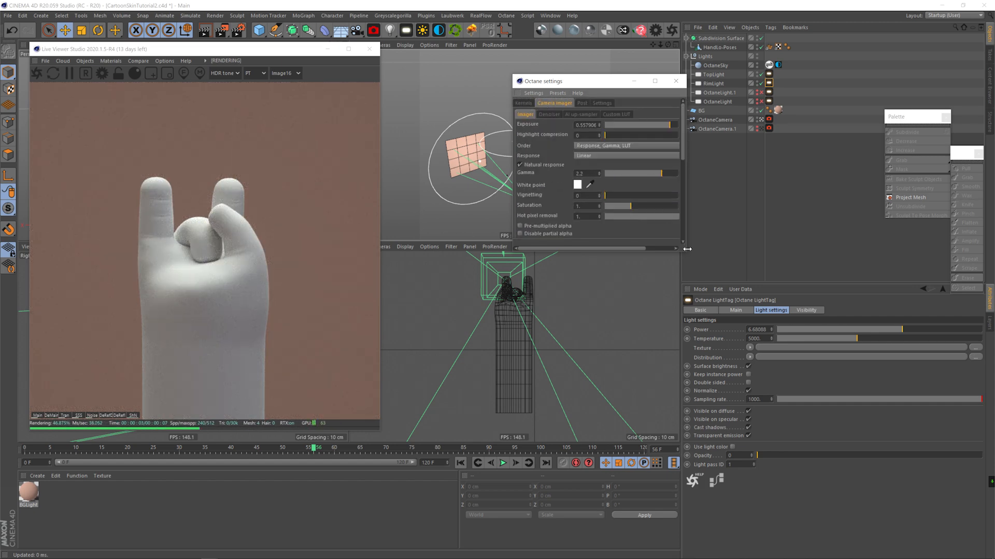
drag(687, 252, 774, 296)
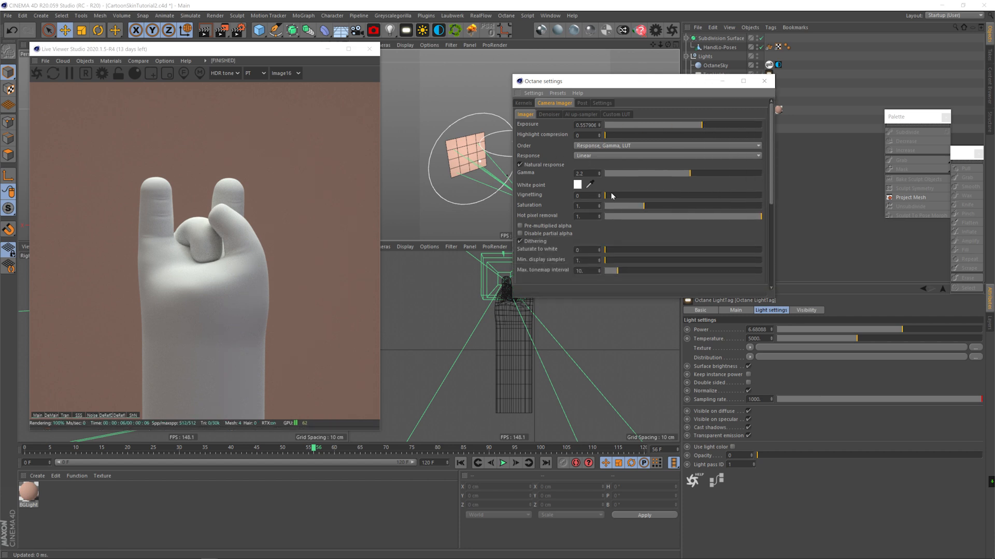
click(548, 115)
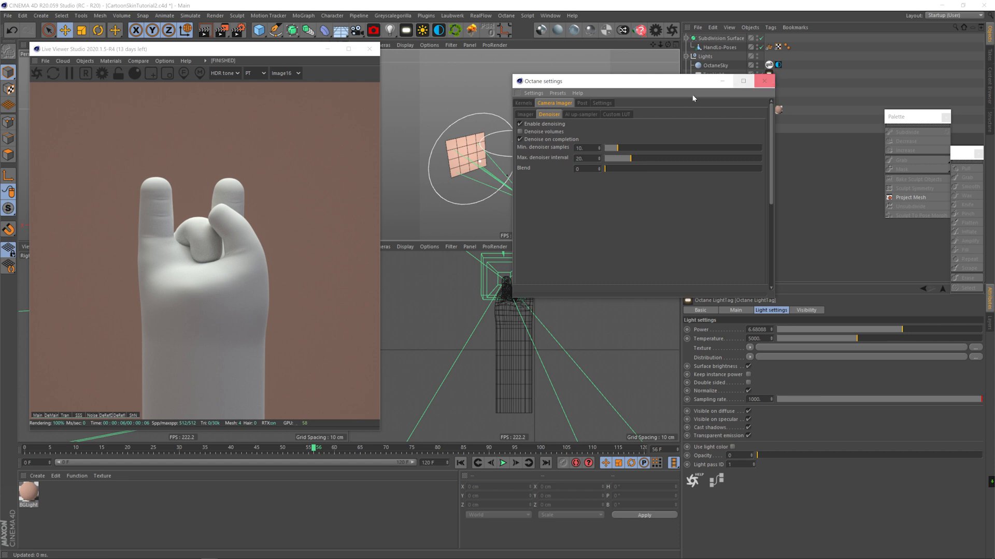
click(764, 80)
click(686, 56)
Create an Octane universal material and select the hand's Subdivision Surface object.
click(541, 30)
click(717, 39)
key(2)
drag(505, 191, 555, 184)
key(3)
drag(554, 184, 521, 138)
key(2)
key(3)
key(3)
key(2)
key(3)
key(2)
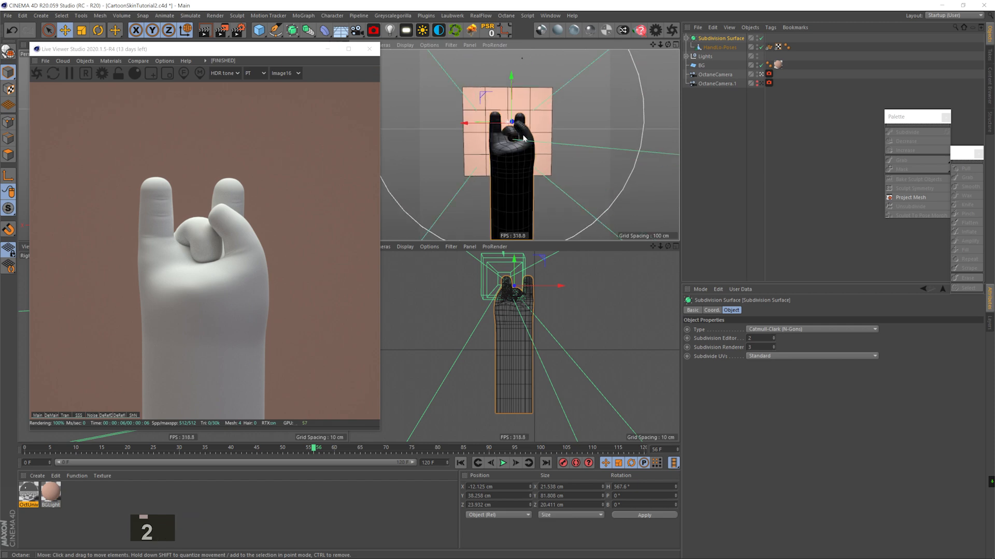
Play the hand's pose animation and stop it at frame 47.
key(F8)
key(F8)
key(F8)
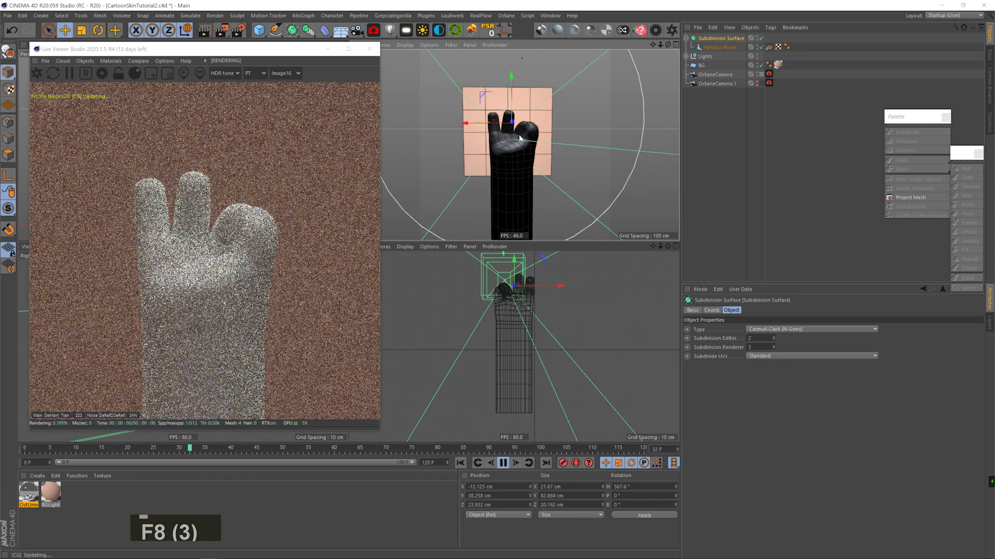
key(F8)
key(1)
drag(518, 138, 517, 151)
key(2)
drag(517, 151, 664, 87)
key(3)
key(3)
Apply the OctUniversal1 material to the hand and set its Metallic float to 0.
click(27, 495)
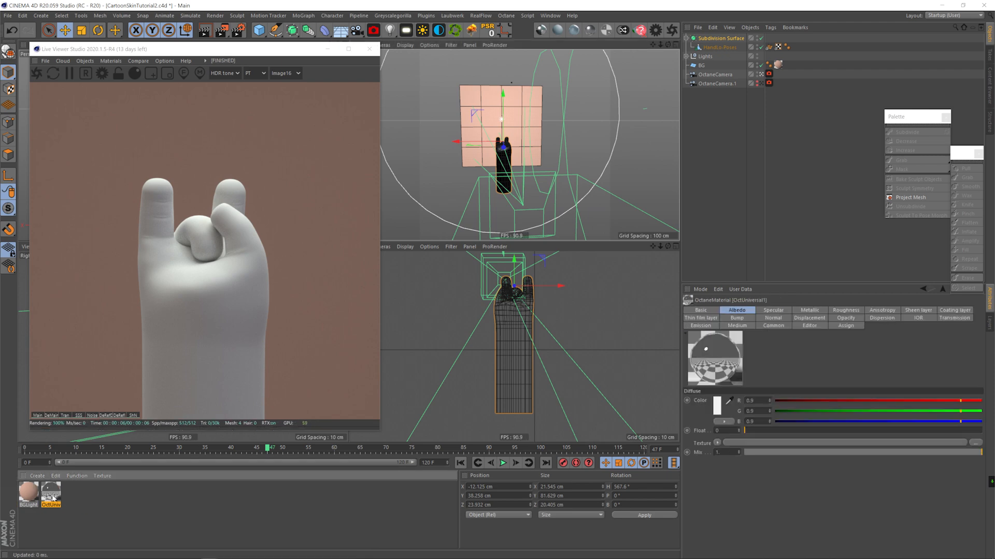
drag(730, 47, 726, 47)
double_click(51, 495)
drag(227, 58, 611, 101)
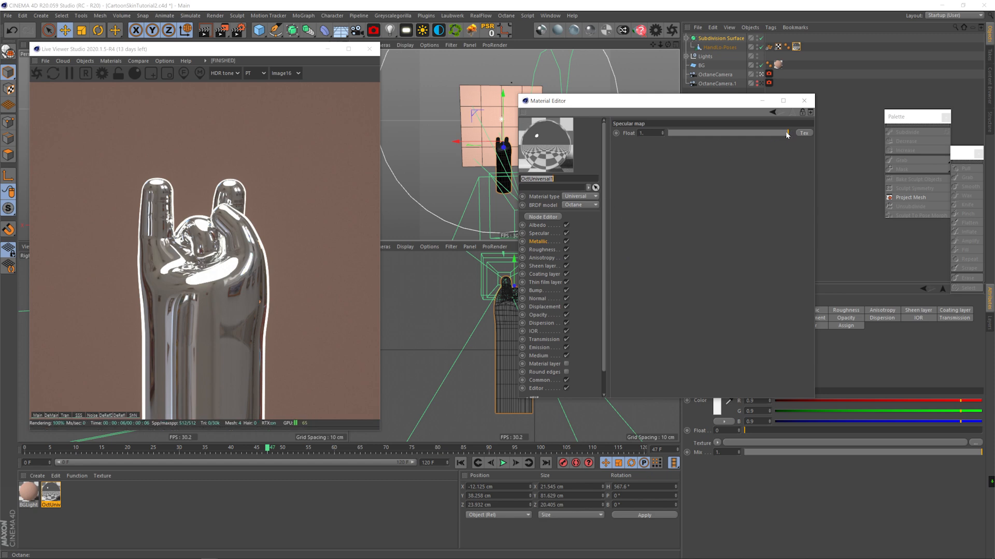
drag(787, 133, 668, 134)
Open the material's node graph and feed an Octane noise through an Octane gradient into Albedo.
click(542, 217)
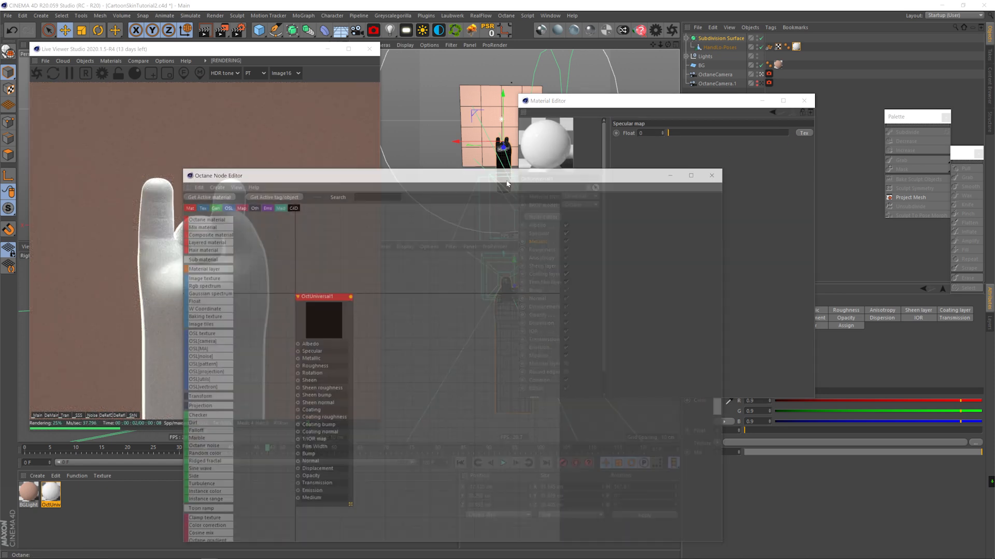
scroll(362, 363, down, 1)
scroll(365, 414, down, 1)
scroll(368, 425, down, 1)
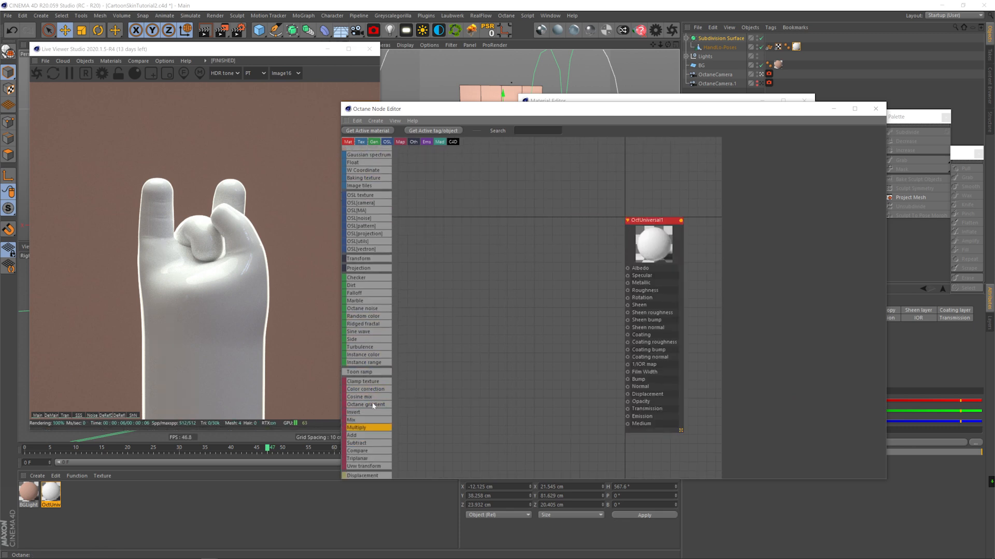
drag(373, 312, 627, 268)
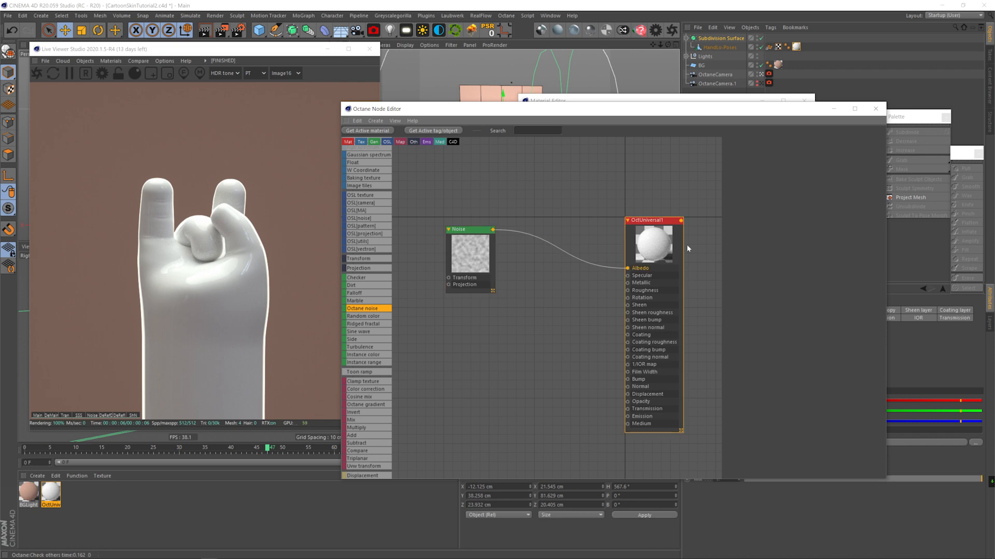
drag(539, 238, 526, 225)
Colour the albedo gradient's first knot light peach (S 43%, V 87%) and its last knot salmon orange (H 14°, V 95%).
double_click(773, 248)
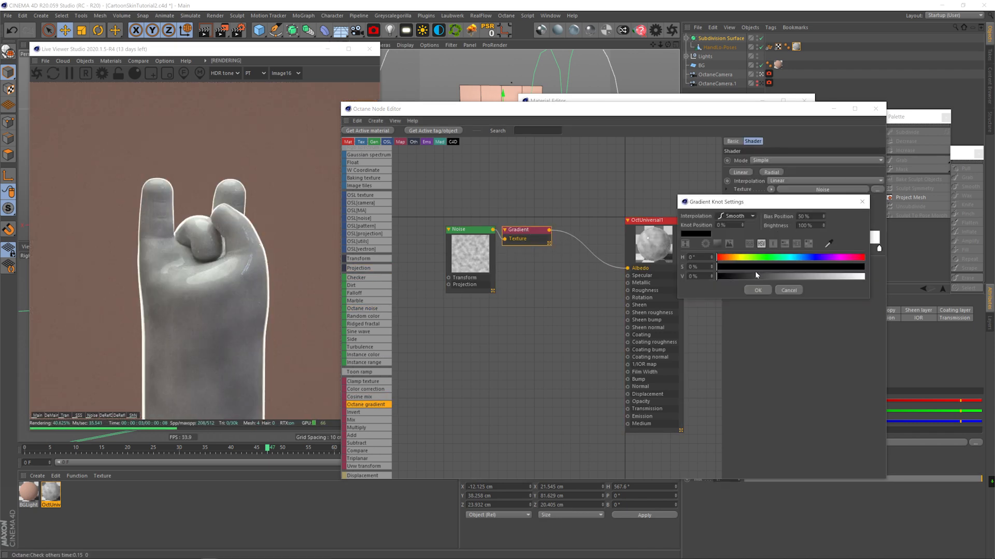
click(845, 276)
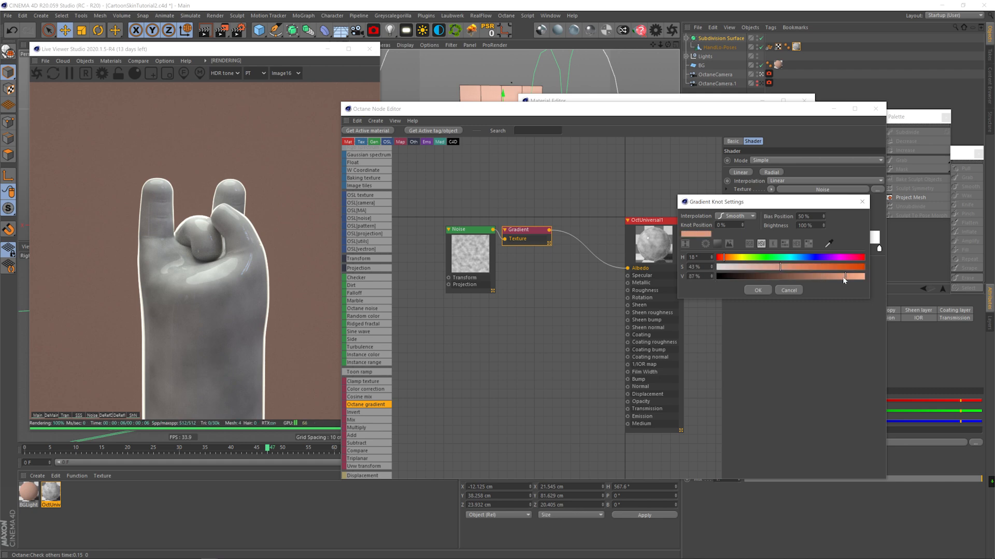
click(758, 289)
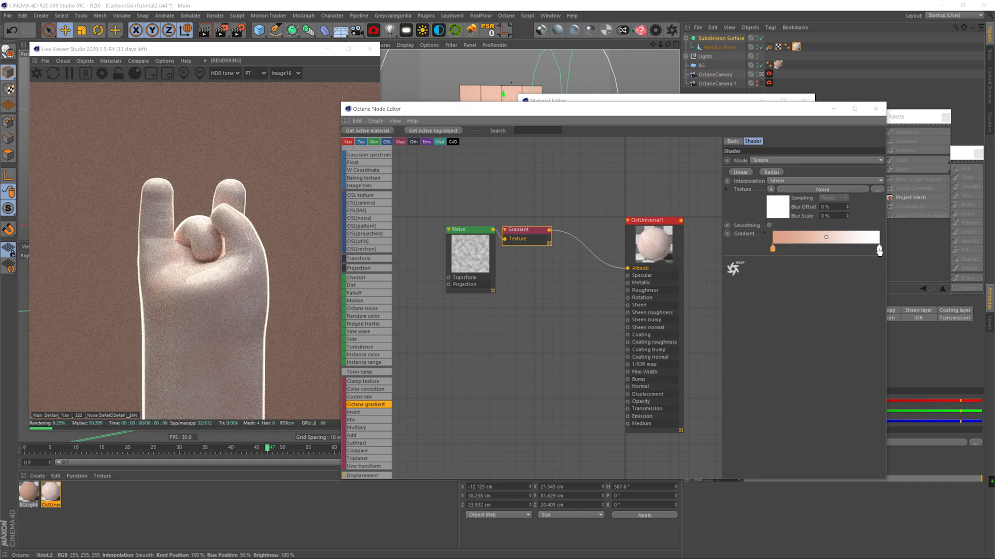
double_click(879, 248)
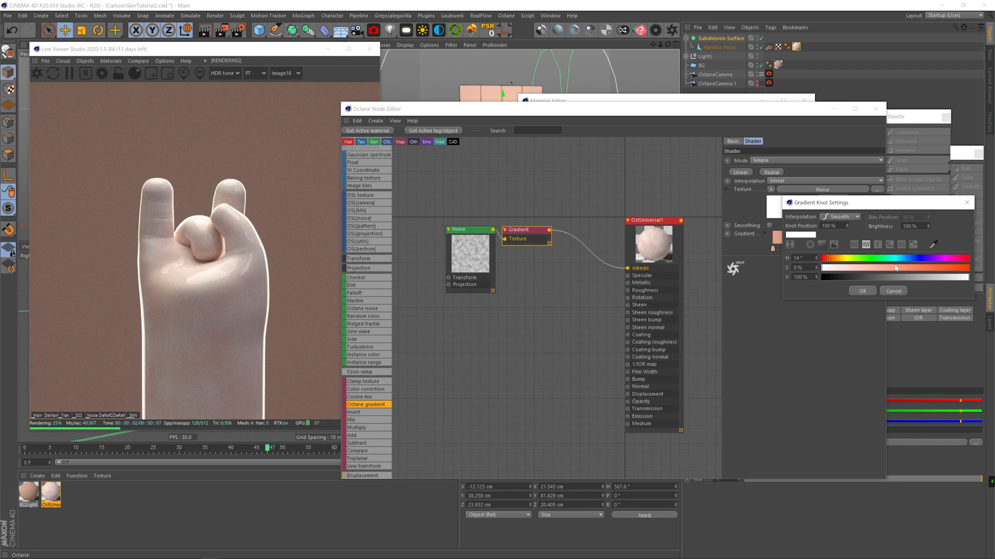
click(916, 268)
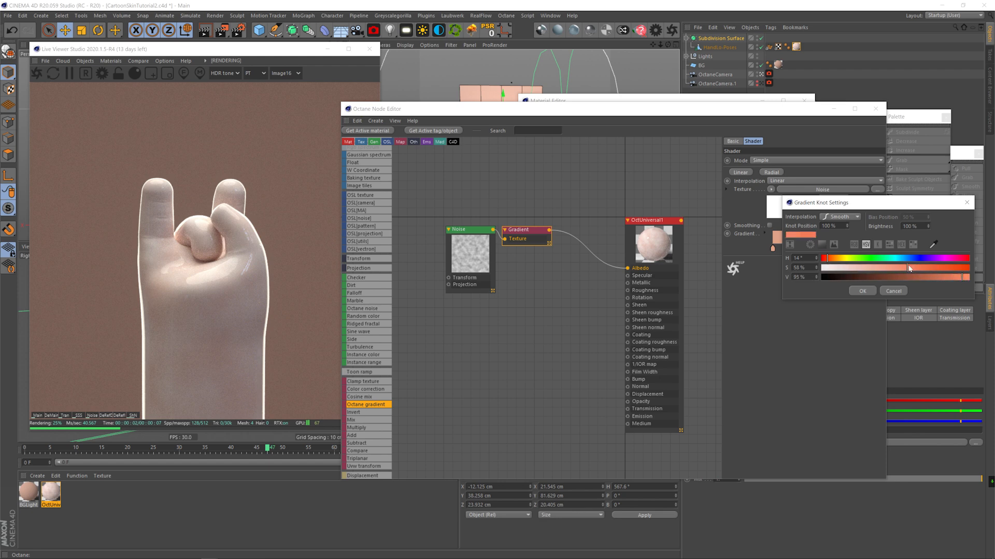
click(870, 291)
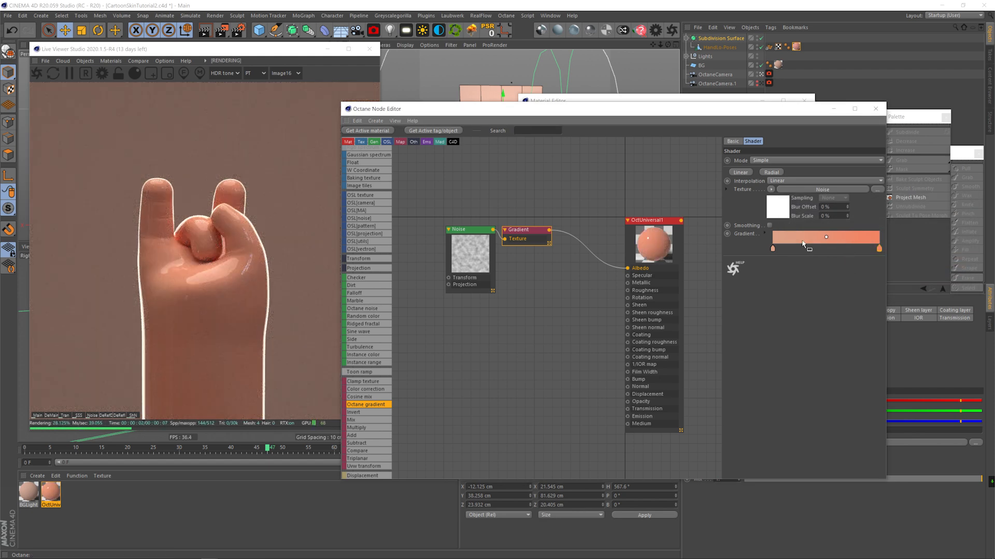
Set the albedo noise's contrast to about 0.148.
click(463, 251)
drag(823, 206, 829, 207)
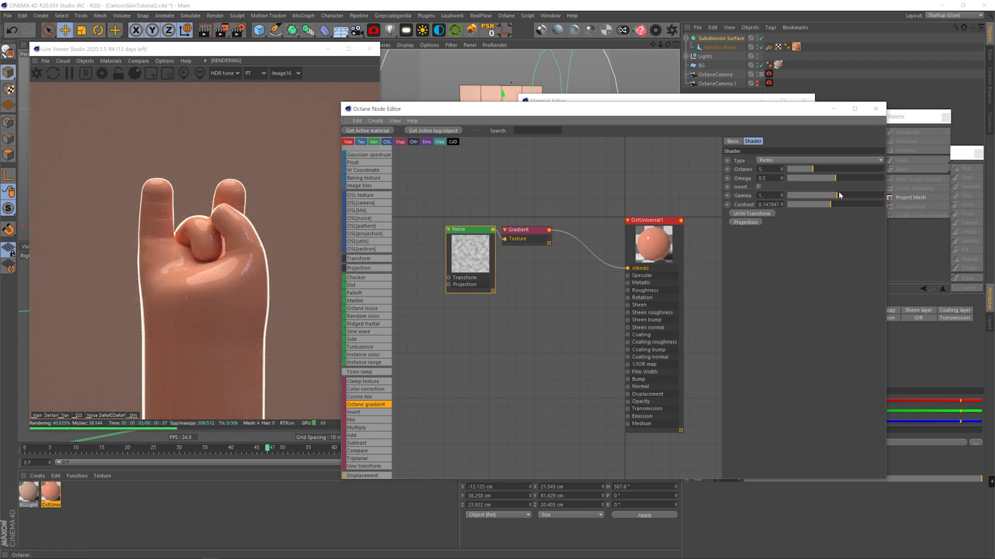
Duplicate the noise node into the Roughness input and solo the copy in the live render.
middle_drag(520, 299, 554, 278)
ctrl+drag(511, 215, 661, 269)
right_click(517, 301)
click(530, 306)
right_click(510, 301)
click(528, 306)
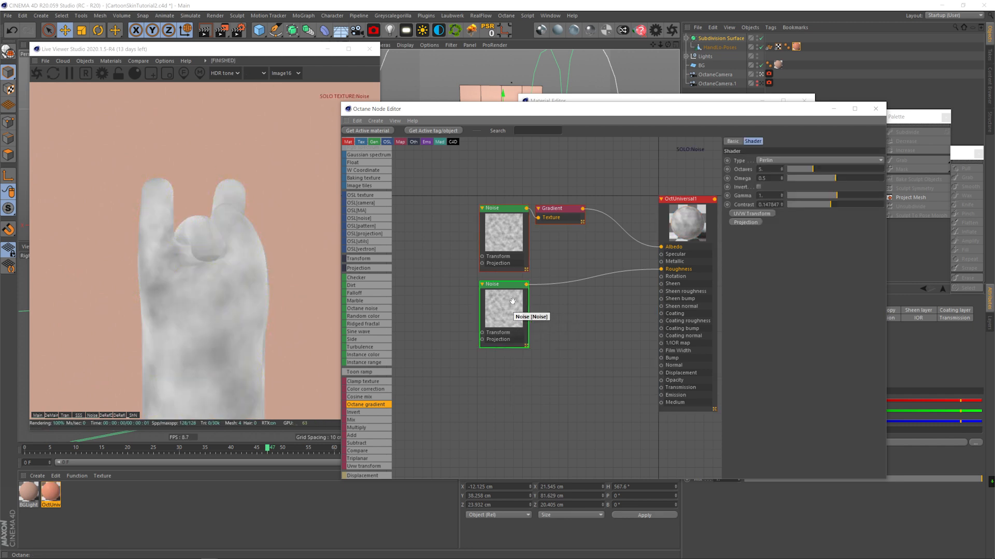
Insert a gradient between the second noise and Roughness, with its last knot set to grey at V about 54%.
drag(570, 278, 570, 279)
double_click(768, 248)
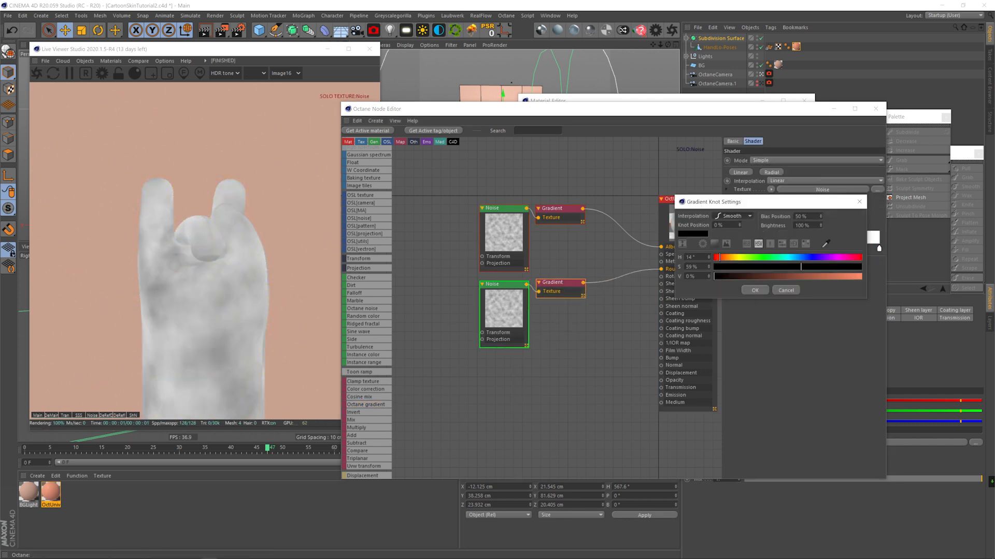
click(755, 290)
double_click(878, 248)
drag(968, 278, 900, 280)
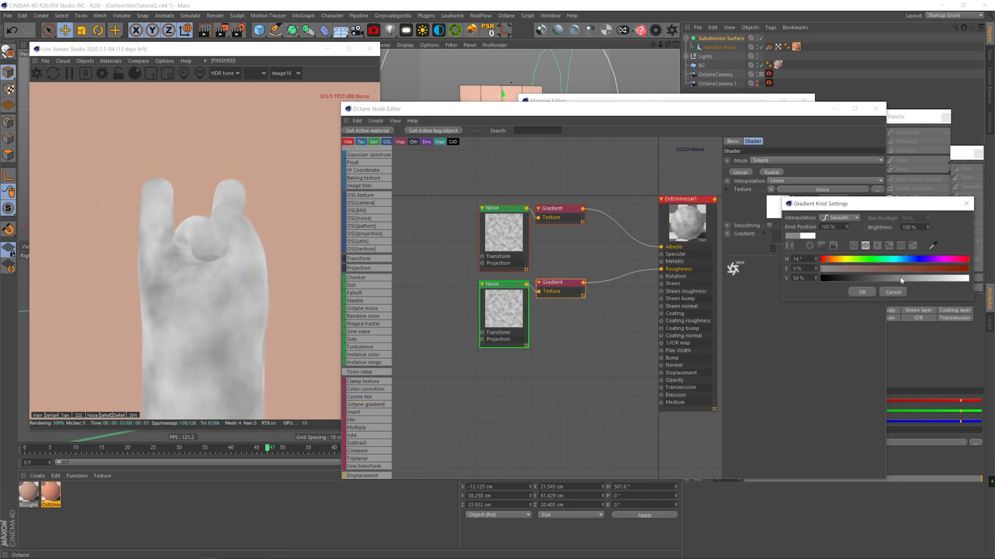
click(862, 292)
Solo the roughness gradient and set its noise to 8 octaves, omega about 0.835 and contrast about 0.68.
click(555, 285)
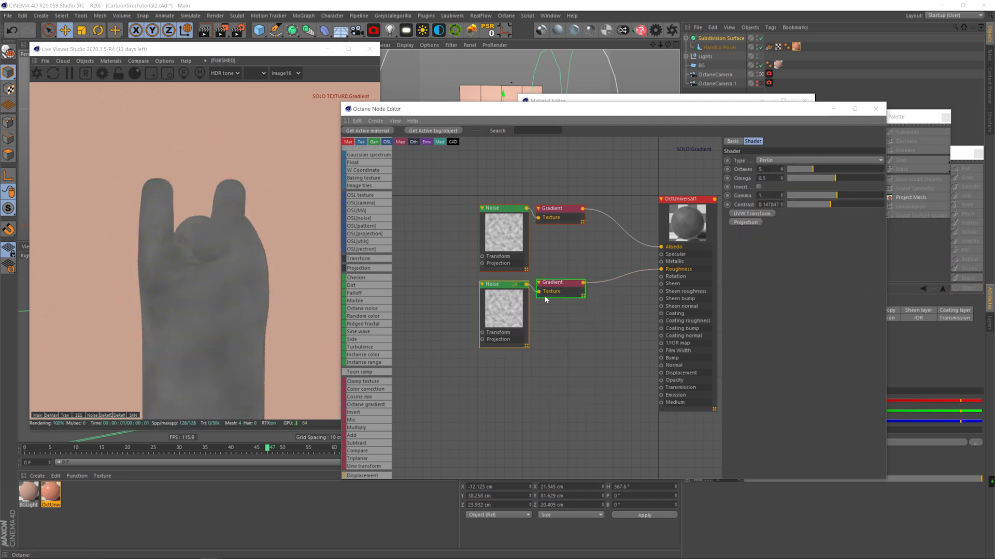
drag(830, 205, 864, 207)
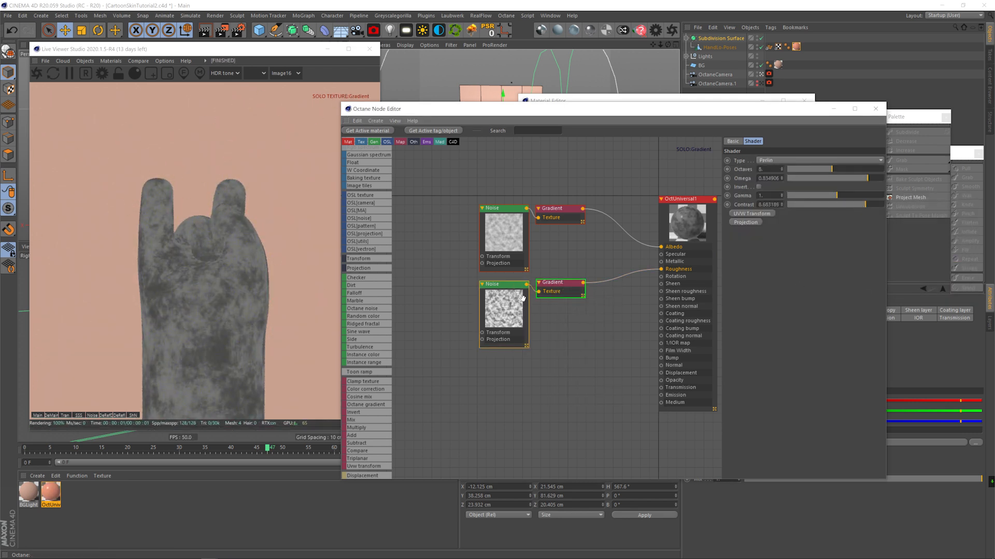
Turn off the solo preview of the roughness gradient and set the live render's kernel to PT.
click(571, 291)
key(alt+s)
click(256, 73)
click(255, 91)
click(580, 275)
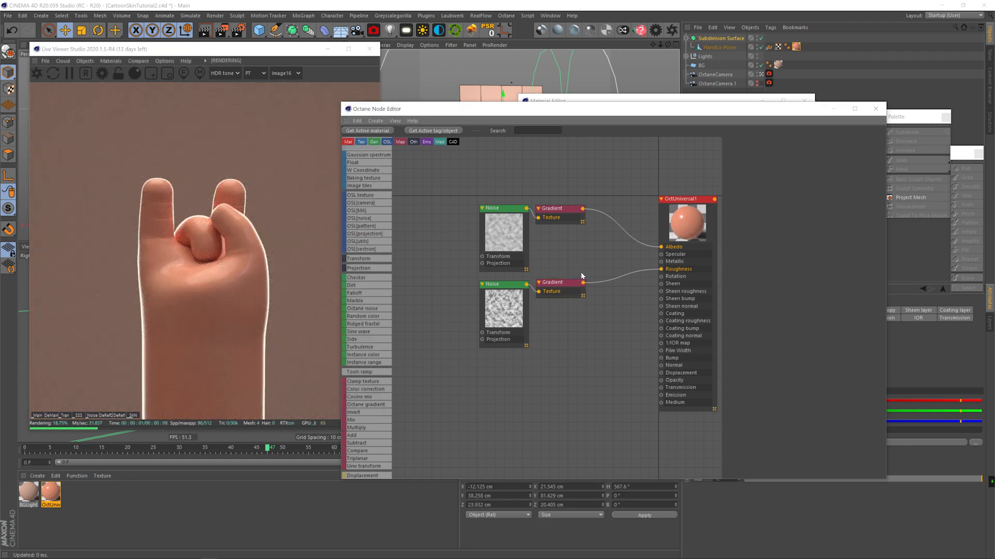
Set the Specular float of the universal material to 0.16.
click(714, 275)
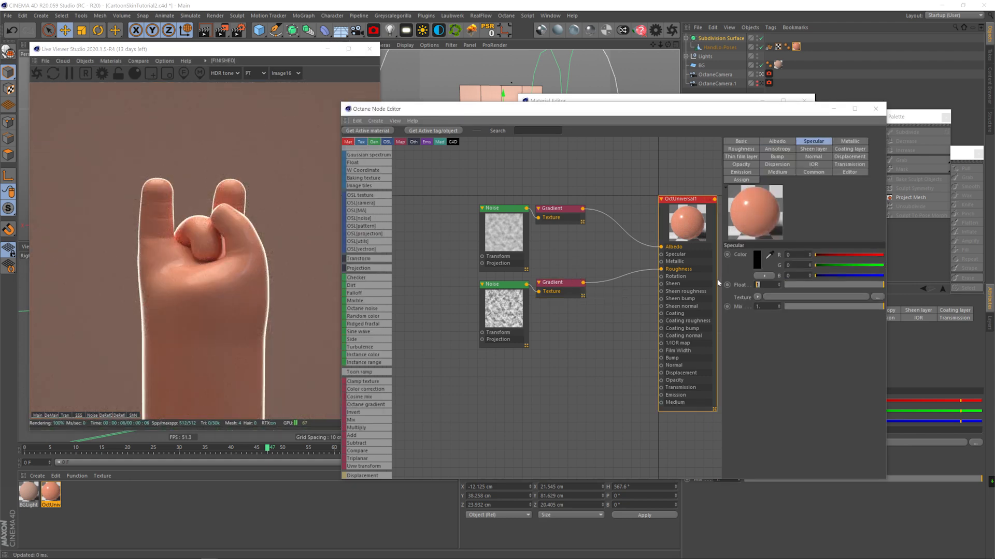
text(.16)
key(Return)
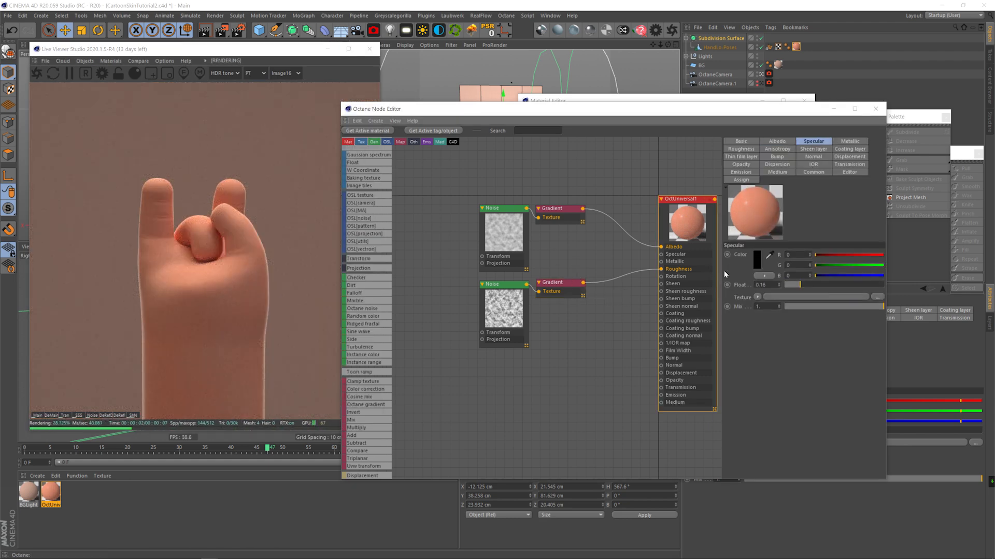
Set the material's coating layer to a coating of 0.2 and a roughness of 0.35.
click(848, 149)
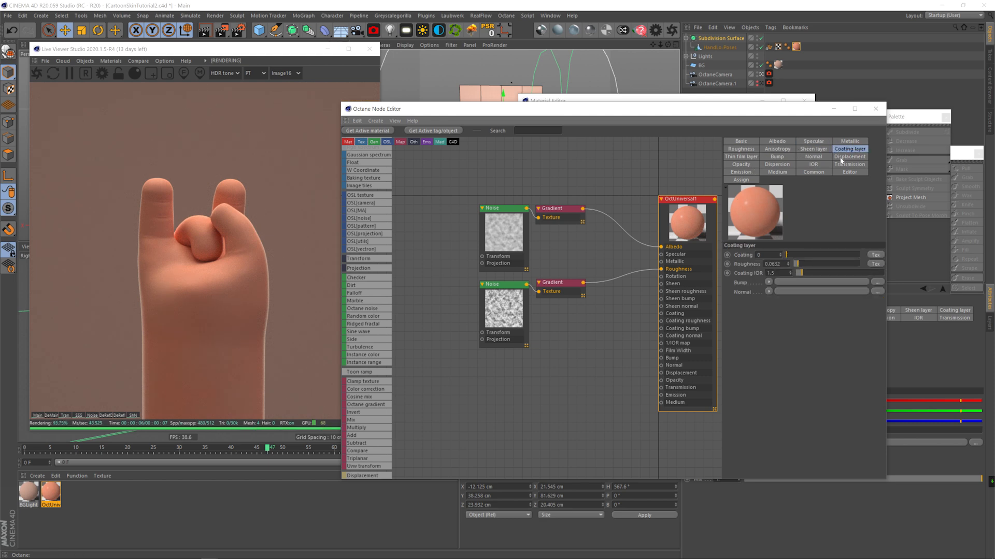
text(.2)
key(Tab)
key(Tab)
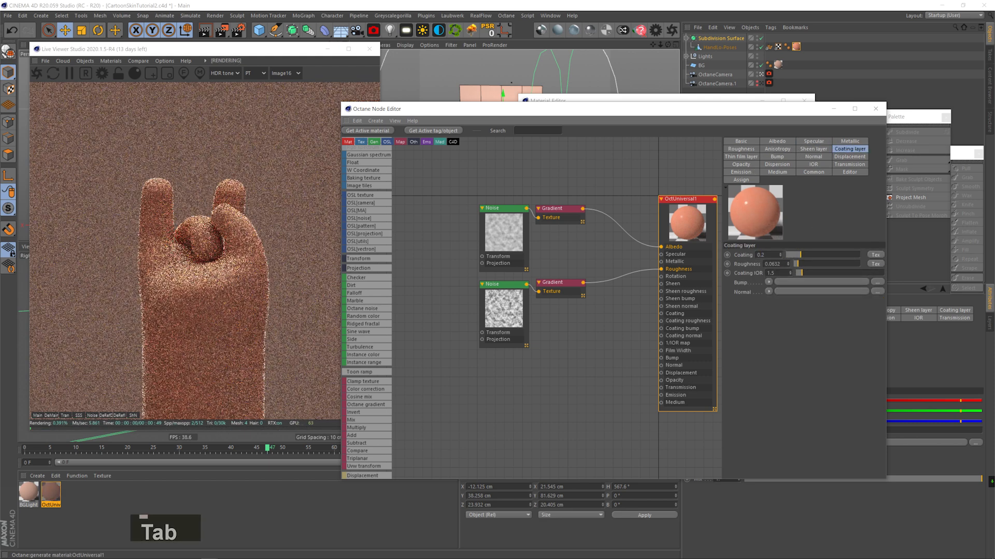
text(.35)
key(Return)
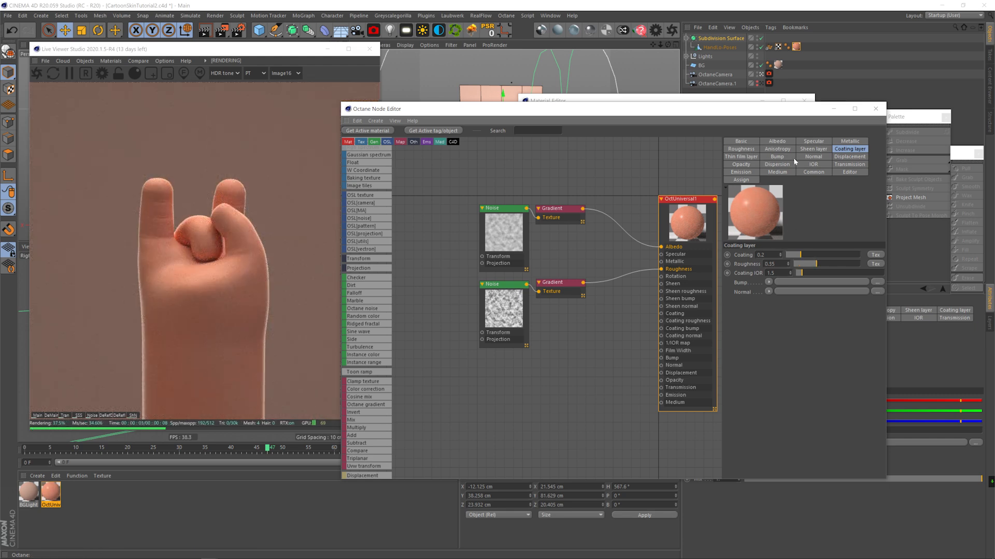
Set the material's dielectric IOR to 1.45.
click(812, 165)
text(1.45)
key(Return)
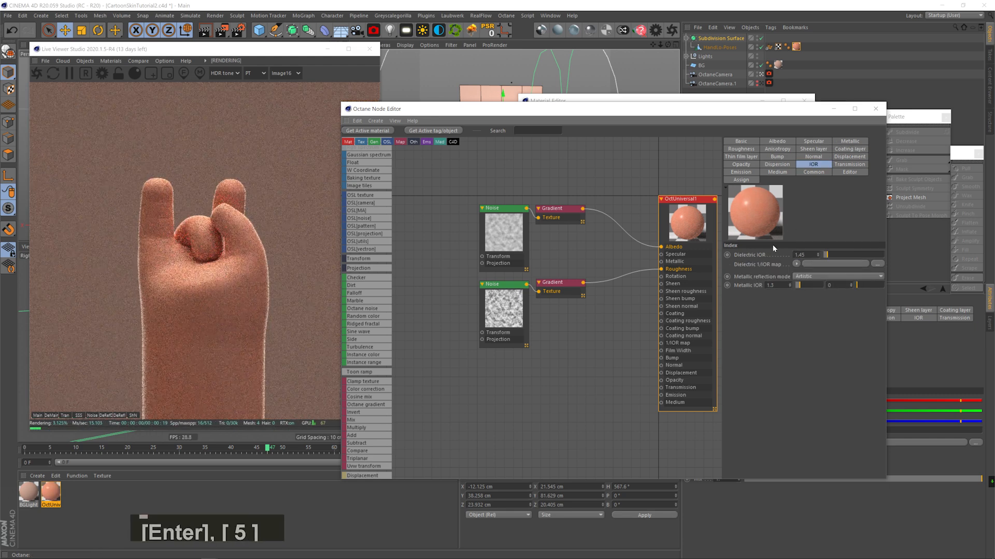
Duplicate the roughness noise and gradient below the originals and connect the copied gradient to Bump and Coating bump.
drag(604, 344, 505, 194)
drag(504, 310, 513, 341)
drag(586, 324, 662, 358)
drag(497, 327, 492, 328)
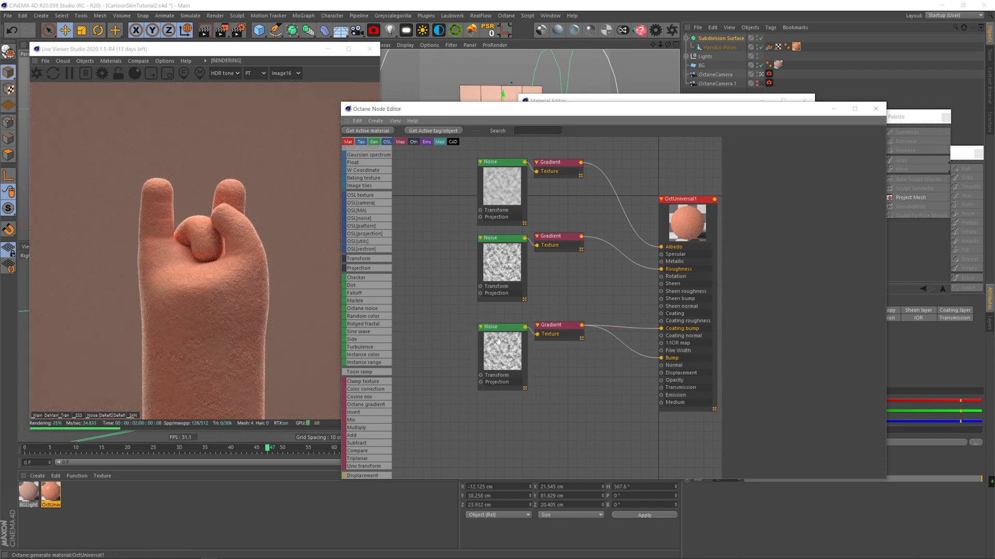
Add a UVW transform node to the bump noise and reduce its scale uniformly.
click(759, 214)
drag(410, 396, 416, 382)
click(416, 382)
drag(856, 225, 835, 224)
Leave the Octane camera and frame the folded finger in close-up for the live render.
click(761, 74)
drag(290, 49, 622, 132)
key(2)
drag(184, 145, 233, 145)
key(1)
key(2)
drag(627, 137, 273, 88)
Set the bump gradient's first knot to grey at V 45% and check its last knot.
click(551, 326)
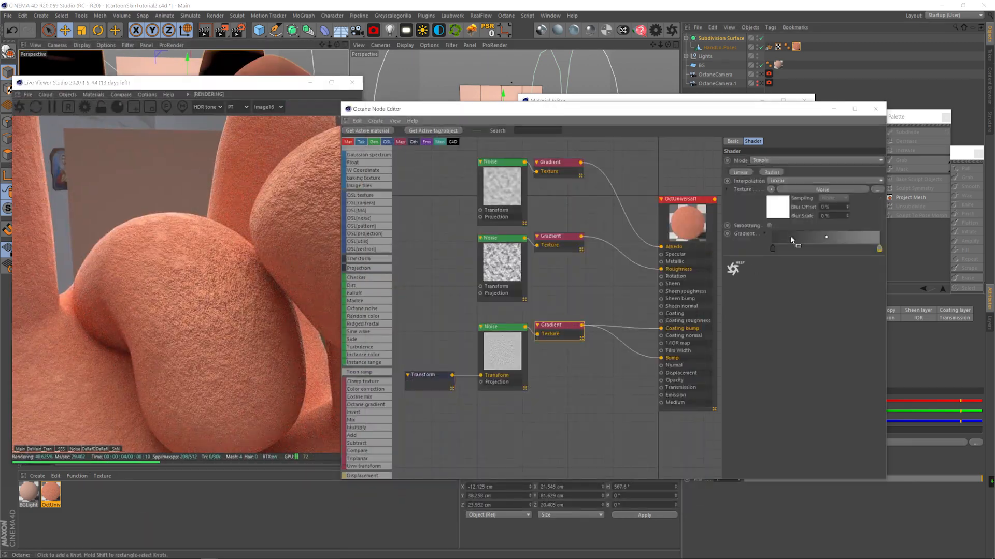
double_click(773, 249)
text(5)
key(Return)
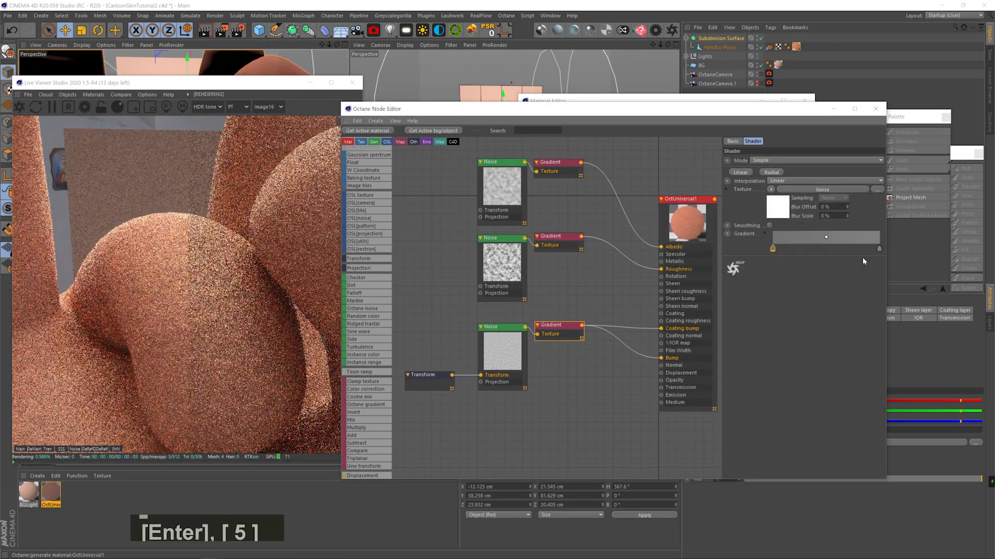
double_click(878, 248)
key(Return)
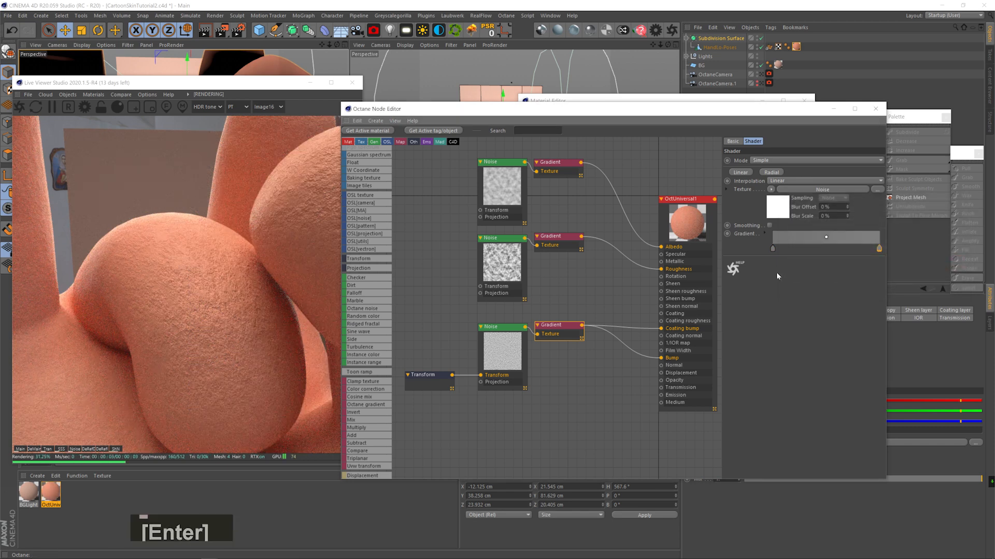
Set the bump noise's transform scale to 0.12 on all axes after trying 0.15.
click(427, 384)
drag(768, 225, 704, 224)
text(.15)
key(Return)
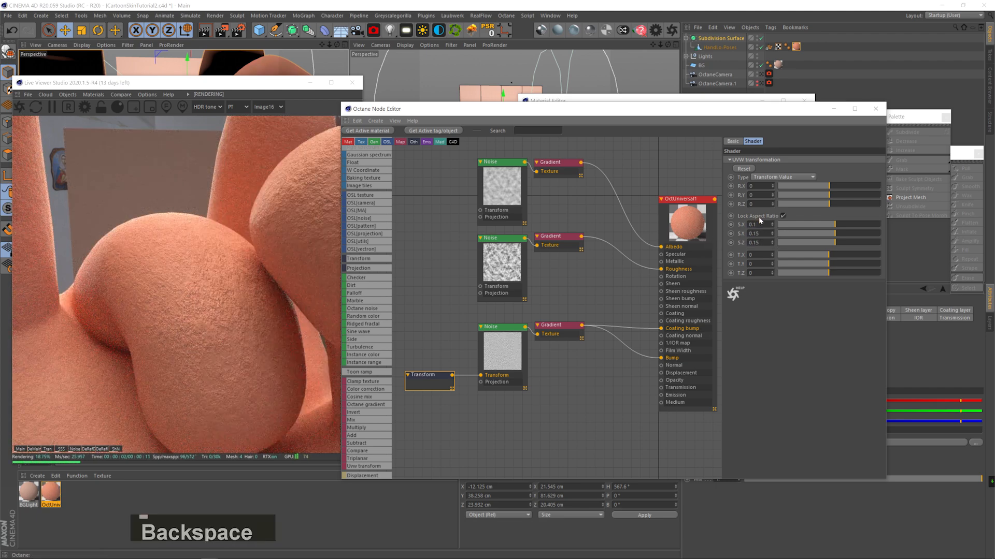
key(BackSpace)
text(2)
key(Return)
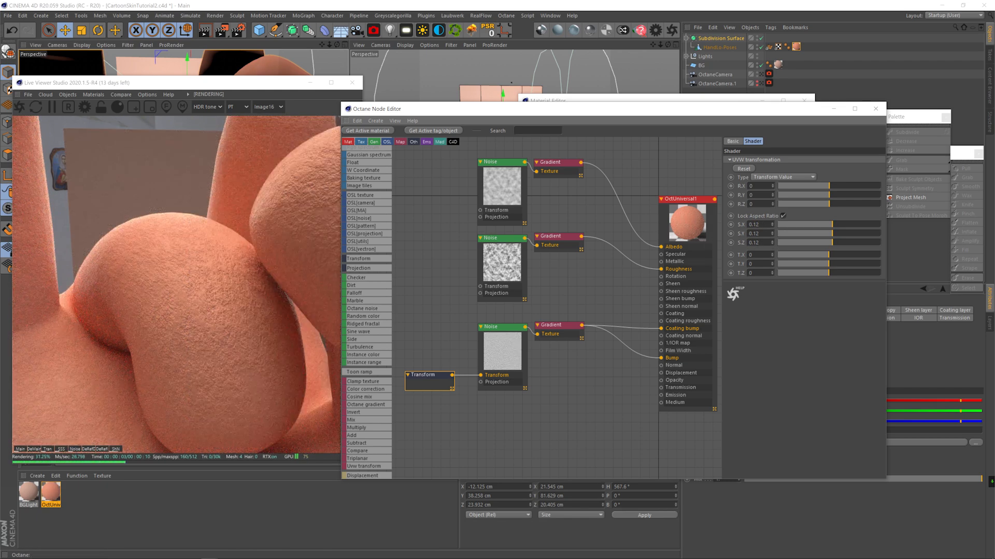
Try a slightly lighter grey for the bump gradient's first knot.
click(557, 333)
double_click(773, 250)
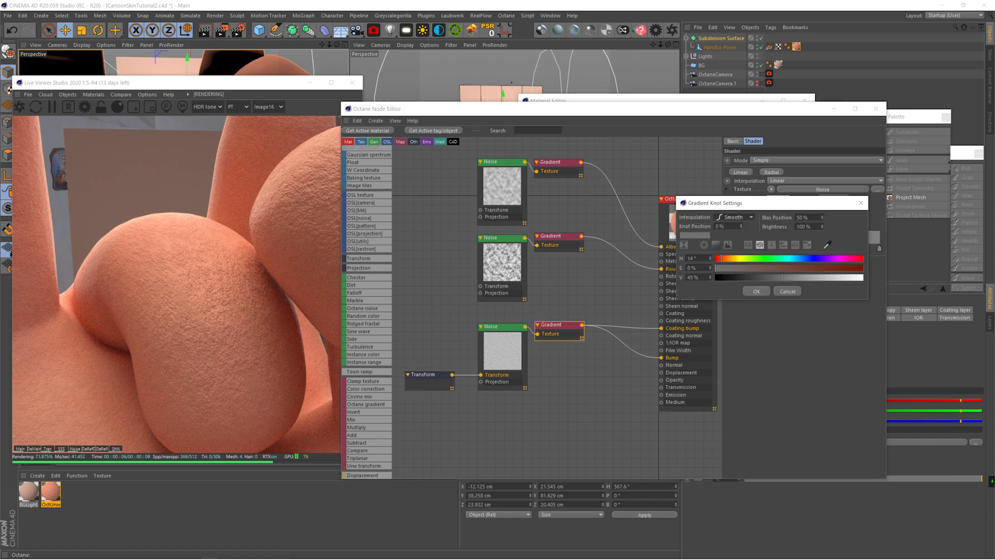
text(8)
key(Return)
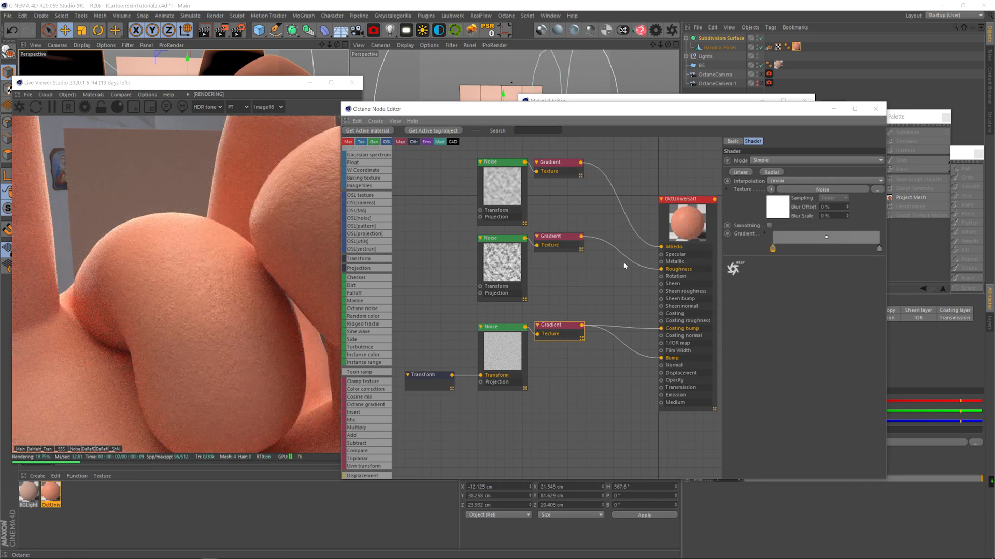
Set the bump noise's contrast to about 0.788 and shift the bump nodes slightly upward.
click(483, 365)
click(852, 205)
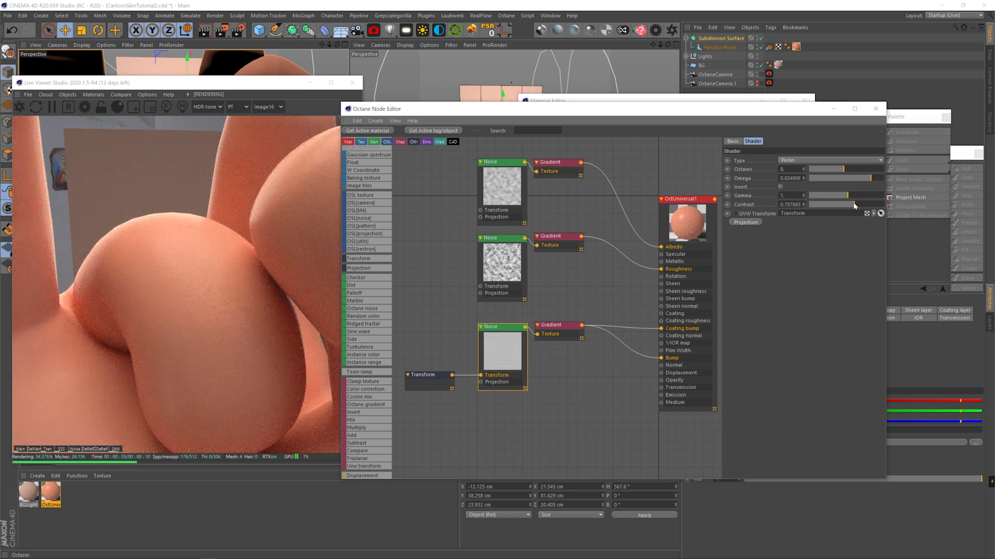
drag(513, 361, 511, 349)
click(565, 356)
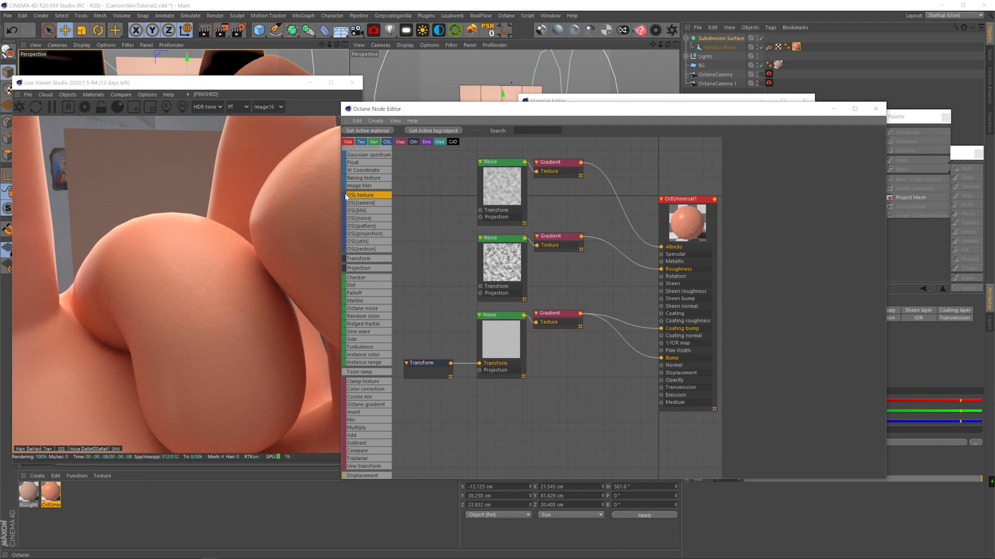
Set the bump gradient's first knot back to V 45%.
click(565, 316)
double_click(773, 250)
drag(699, 275, 695, 275)
text(5)
key(Return)
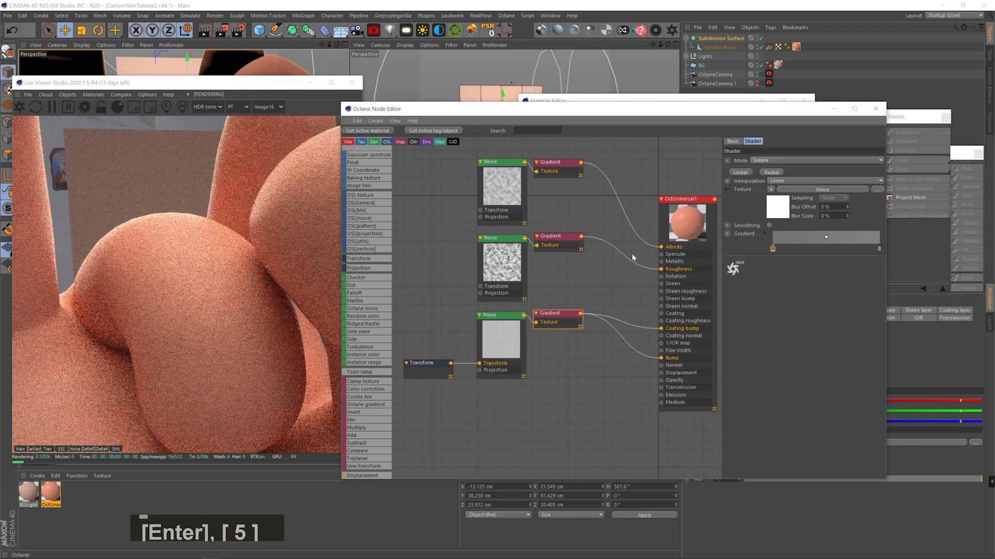
Set the bump noise's omega to about 0.902 and save the project.
click(427, 373)
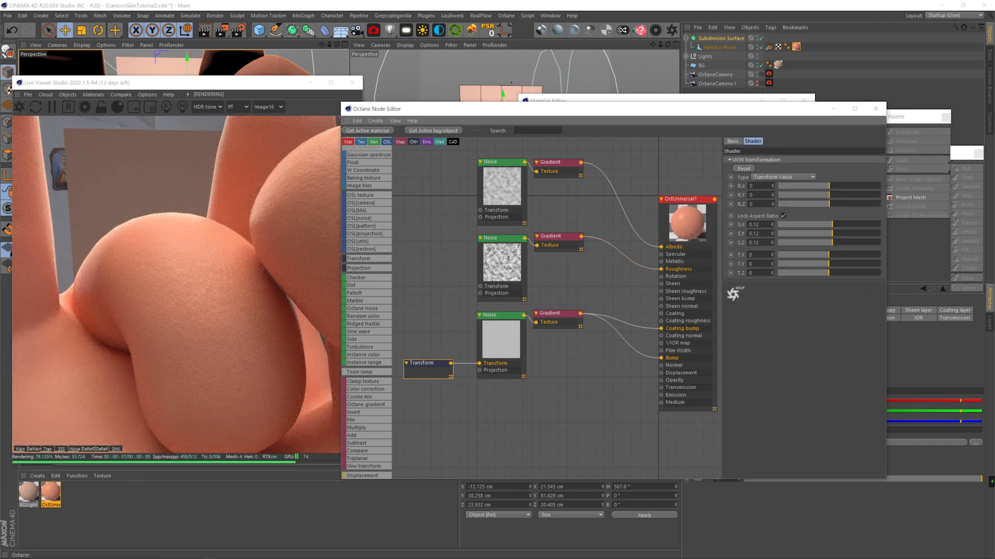
click(502, 339)
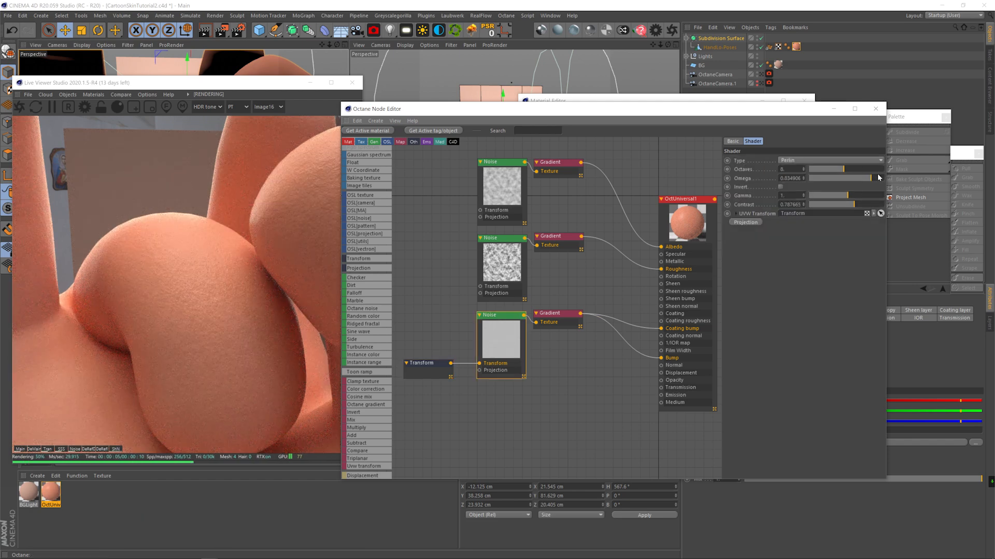
key(ctrl+s)
middle_drag(557, 368, 566, 352)
Switch to the browser and examine the human skin 001 texture page on 3dtextures.me, including its preview and available maps.
key(alt+Tab)
click(564, 499)
scroll(518, 363, down, 2)
scroll(515, 338, up, 3)
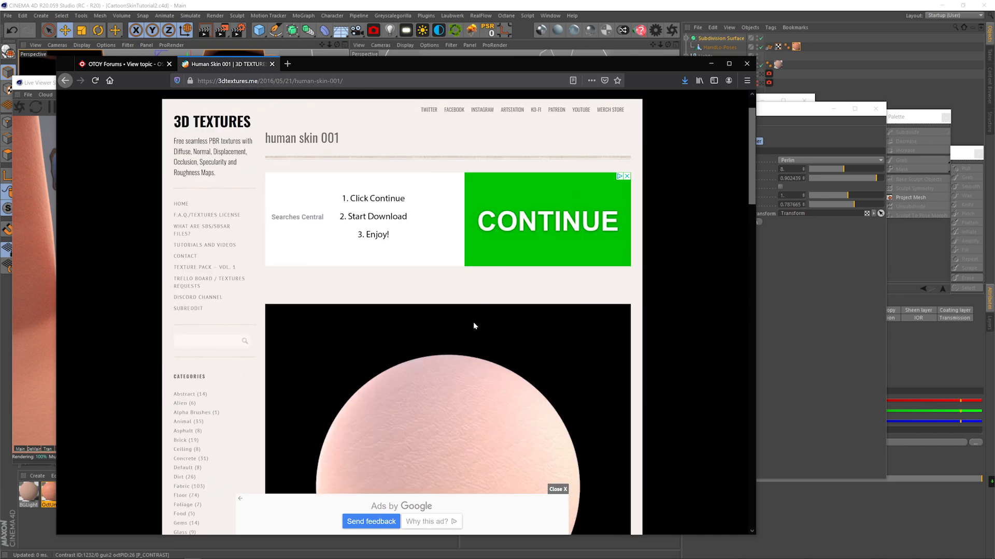
scroll(503, 332, down, 4)
scroll(396, 435, down, 5)
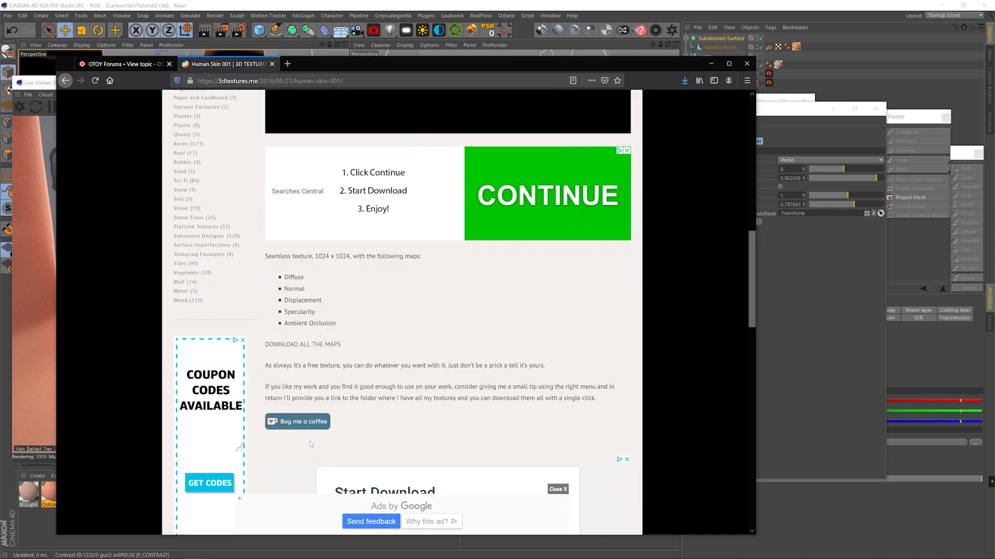
scroll(344, 371, up, 4)
scroll(346, 377, up, 3)
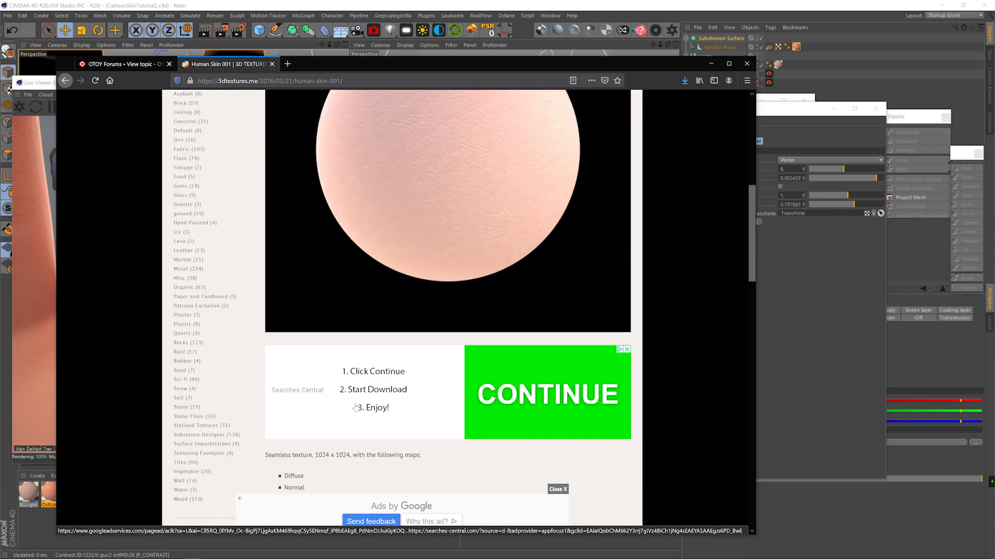
scroll(346, 378, down, 1)
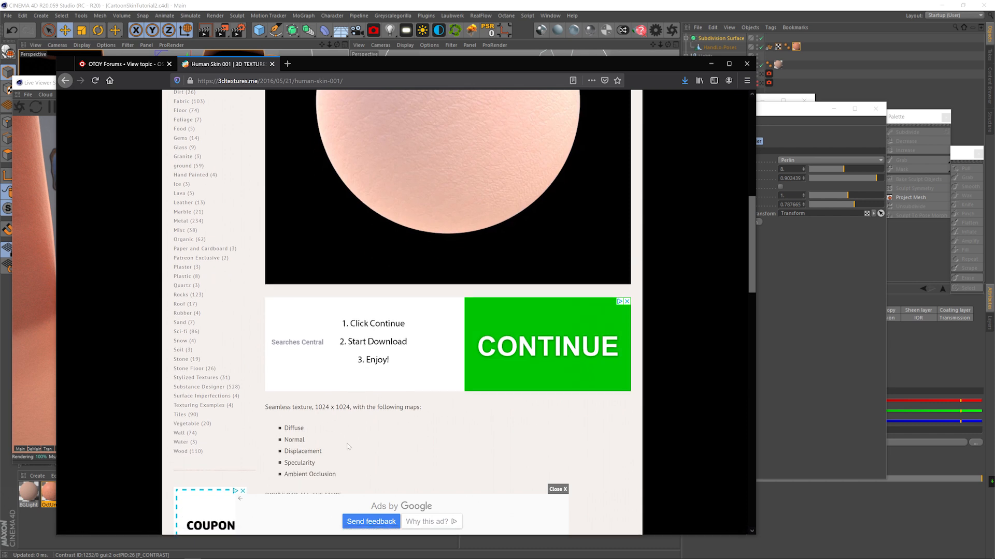
scroll(347, 446, up, 4)
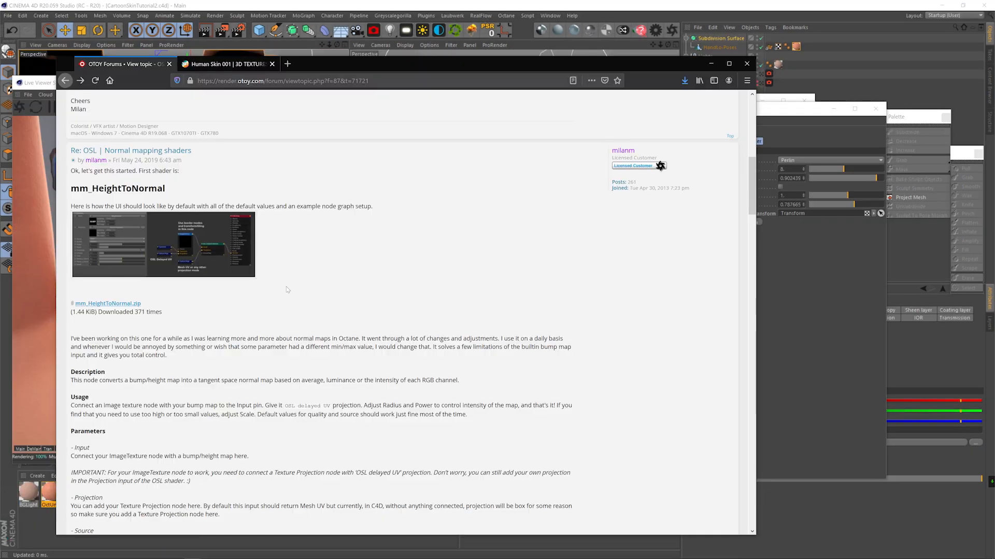
Examine the mm_HeightToNormal post in the OTOY forum topic and its example node graph image.
scroll(285, 287, up, 10)
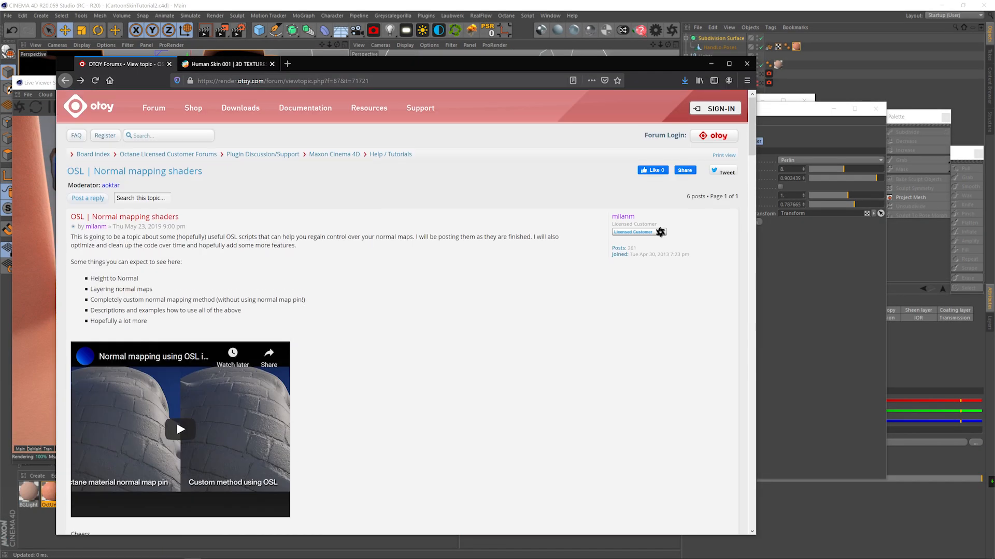
scroll(142, 278, down, 7)
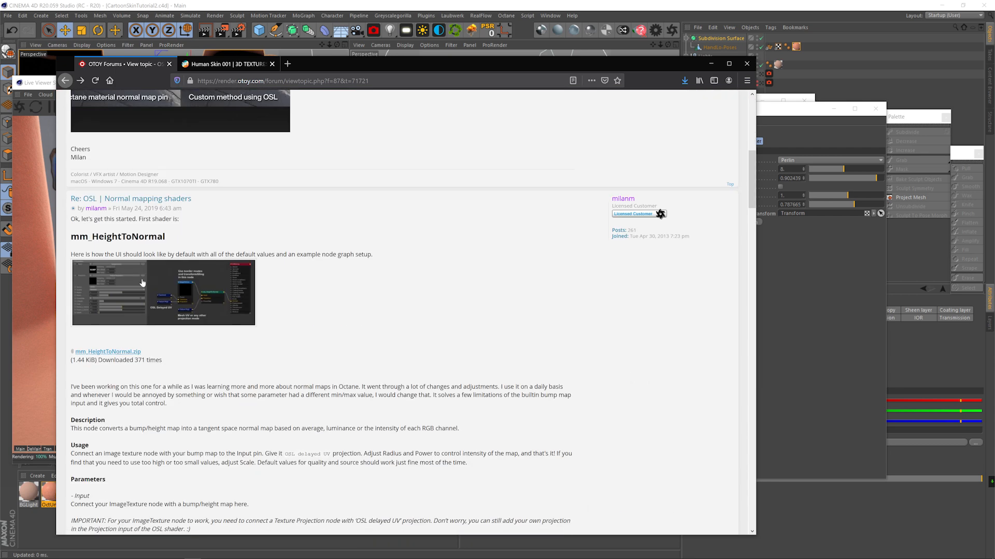
click(166, 308)
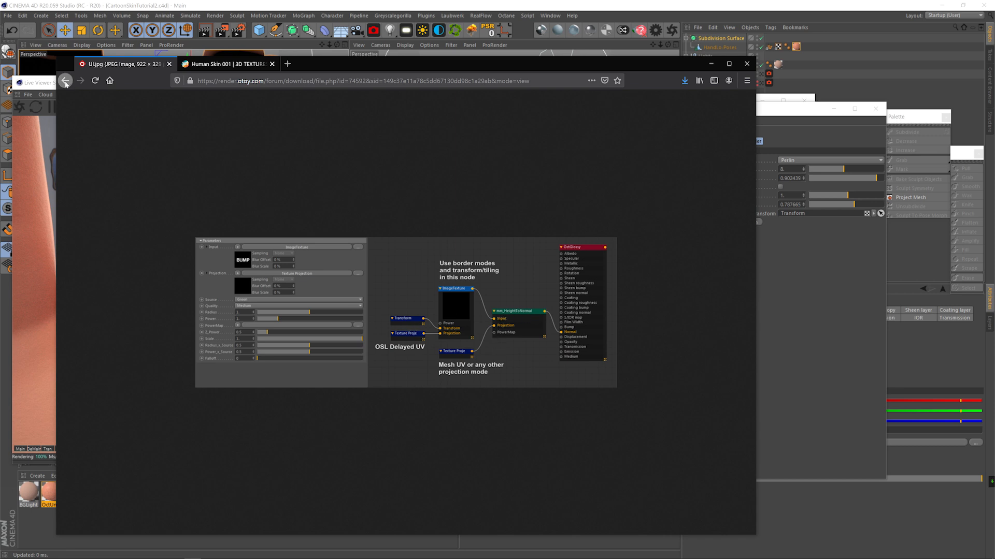
click(66, 80)
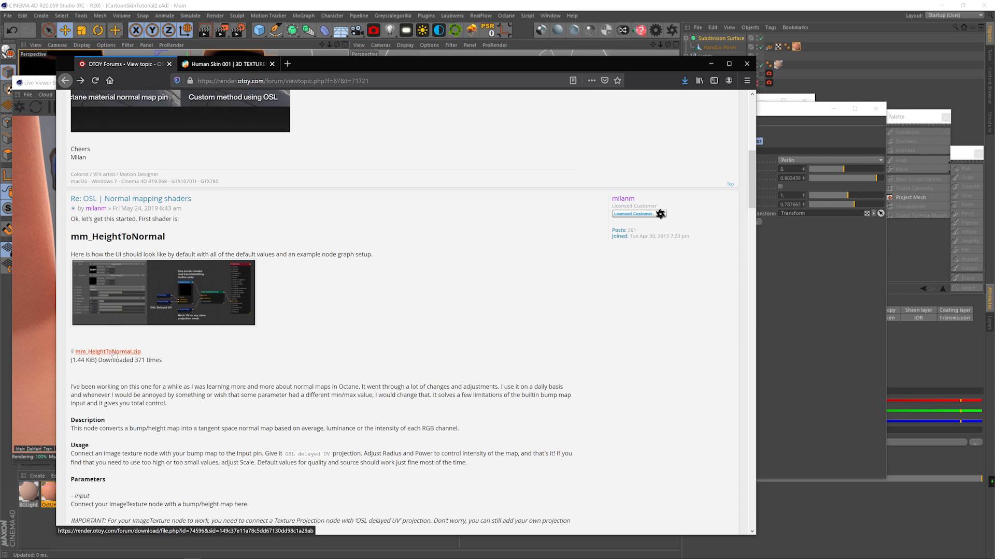
Switch back to Cinema 4D and add an OSL texture node below the bump noise.
click(797, 299)
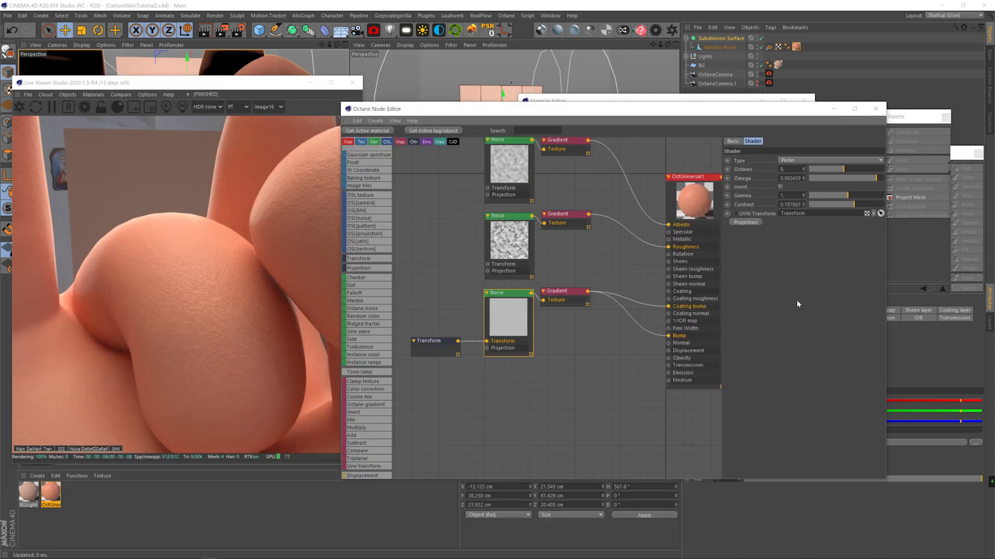
scroll(373, 209, up, 3)
drag(549, 379, 501, 368)
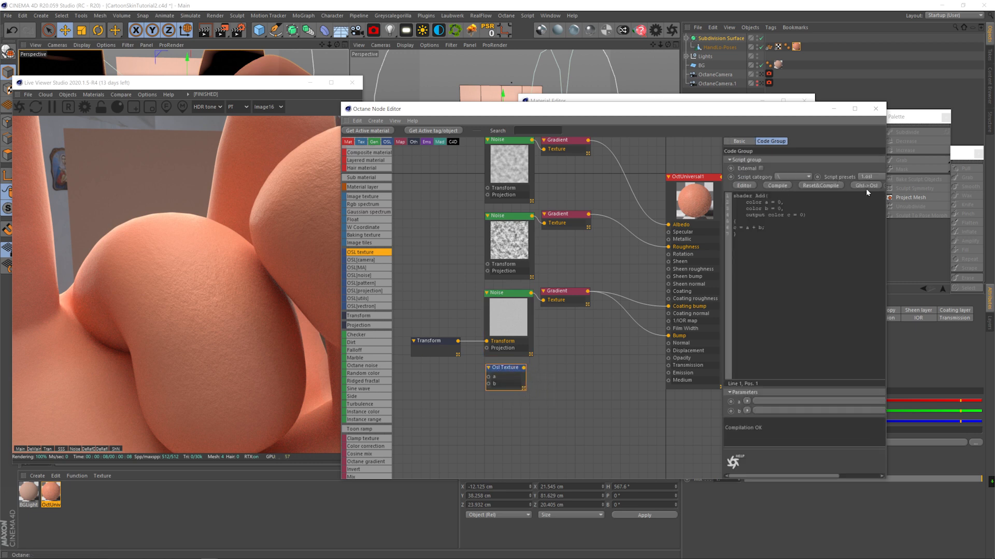
Switch the OSL texture to an external script, load mm_HeightToNormal.osl from Downloads and compile it.
drag(721, 197, 681, 197)
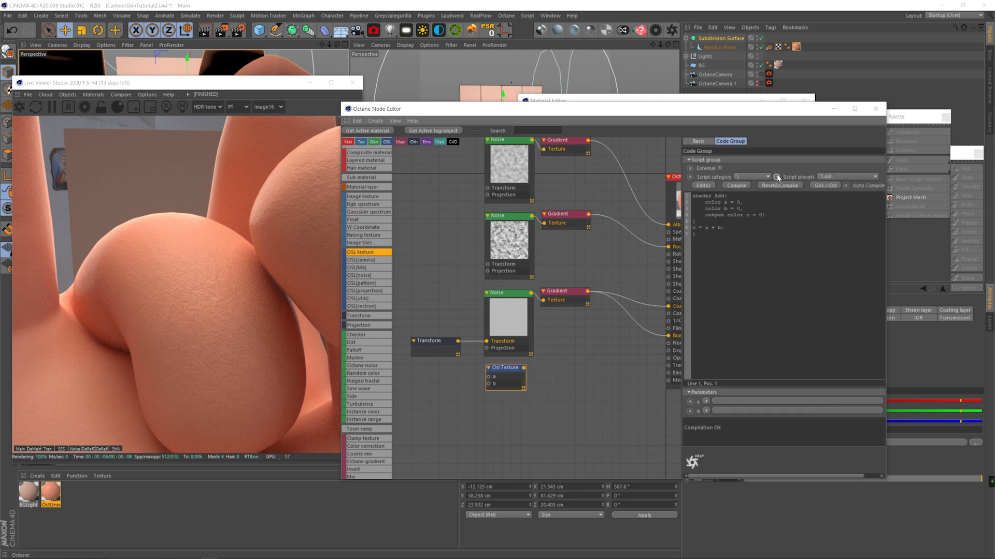
click(719, 168)
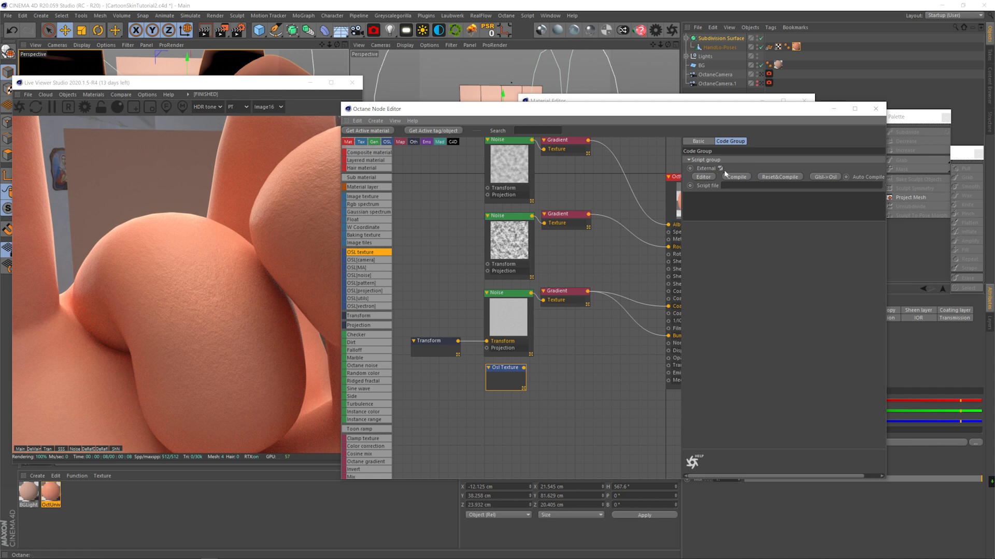
drag(681, 199, 657, 199)
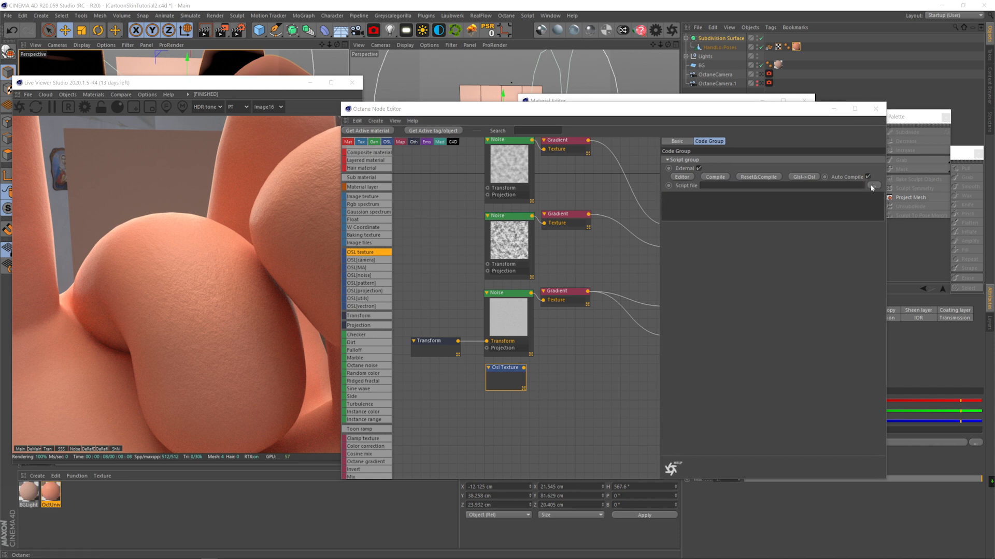
click(869, 184)
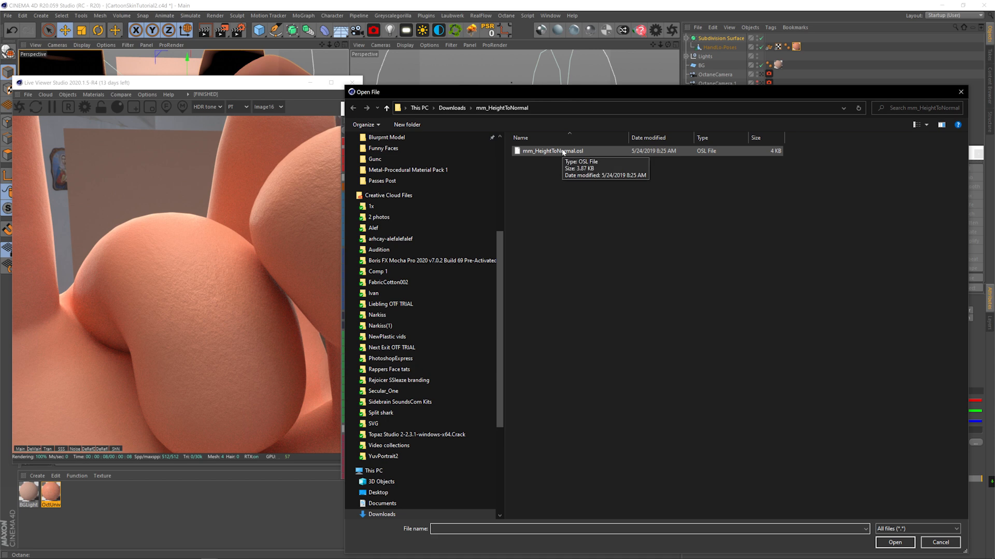
double_click(563, 151)
click(711, 177)
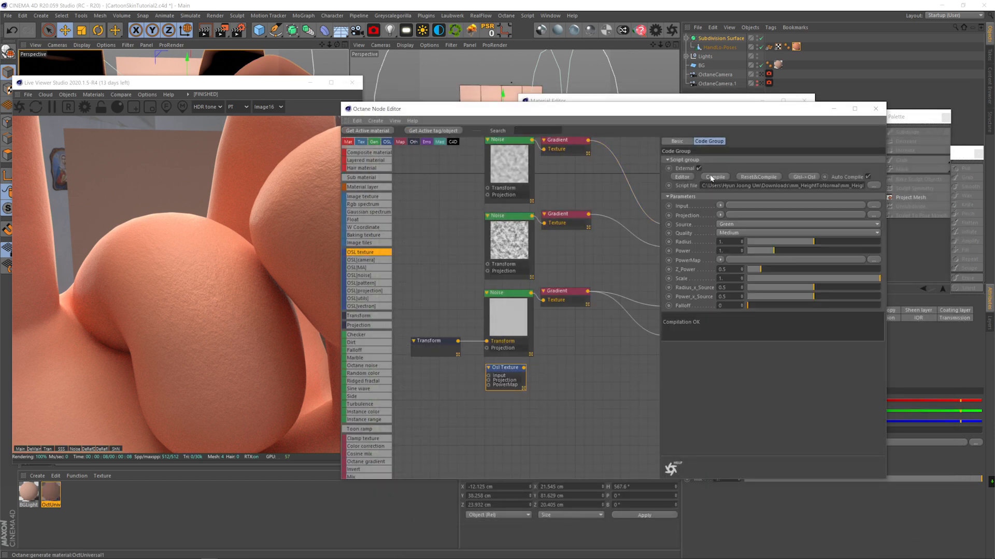
Duplicate the bump noise with its transform below the original, connect the copy to the material's Bump, and solo it.
middle_drag(601, 345, 536, 333)
drag(487, 334, 539, 334)
middle_drag(553, 310, 574, 295)
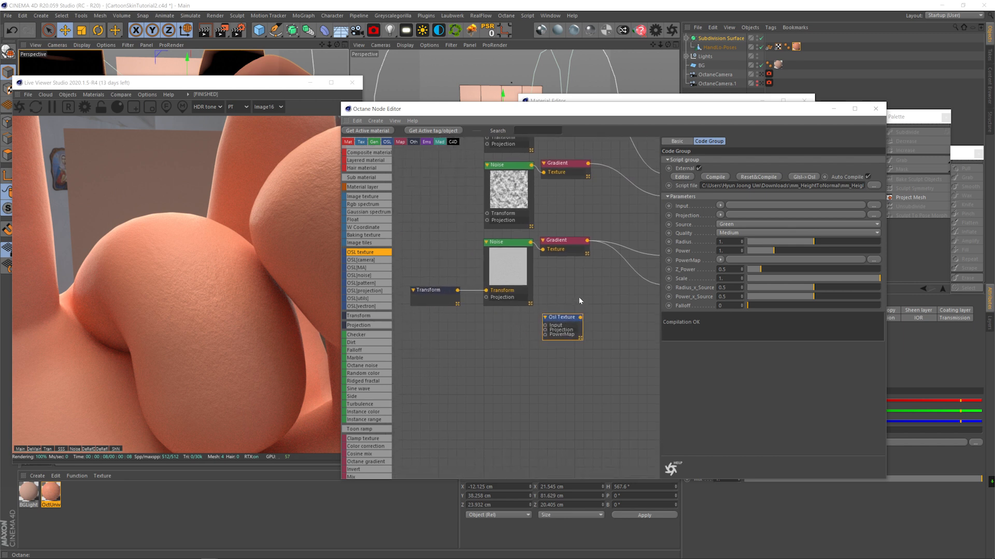
drag(573, 295, 444, 275)
drag(544, 298, 416, 275)
ctrl+drag(510, 265, 516, 348)
middle_drag(570, 290, 532, 294)
drag(496, 327, 630, 289)
right_click(472, 335)
click(488, 345)
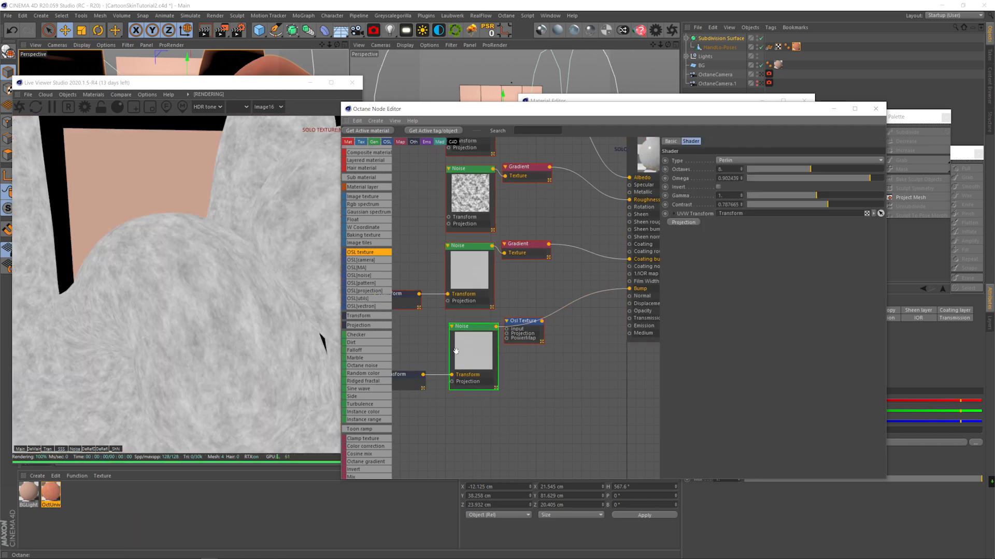
Set the duplicated noise's type to Chips, with octaves at 3 and omega at about 0.332.
click(764, 161)
click(764, 176)
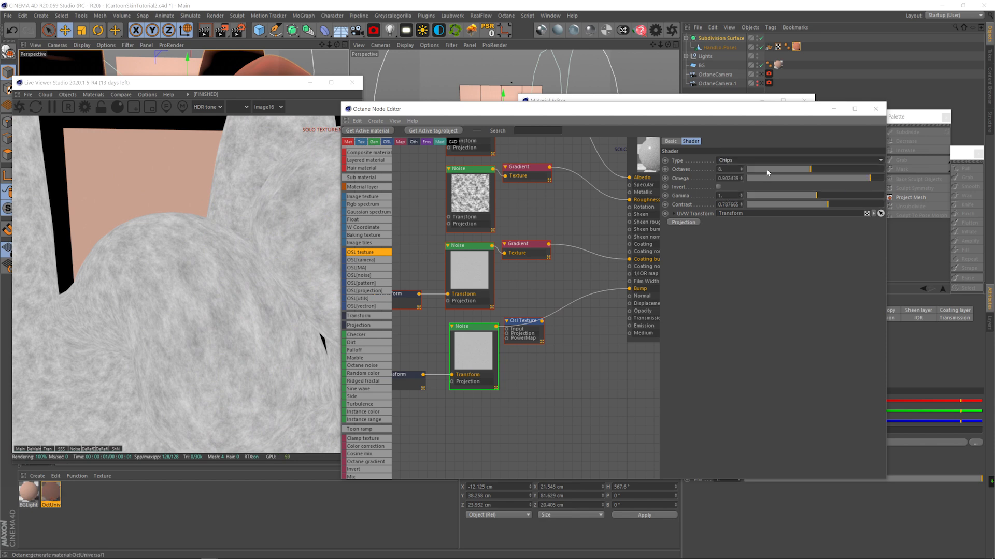
click(764, 169)
click(793, 178)
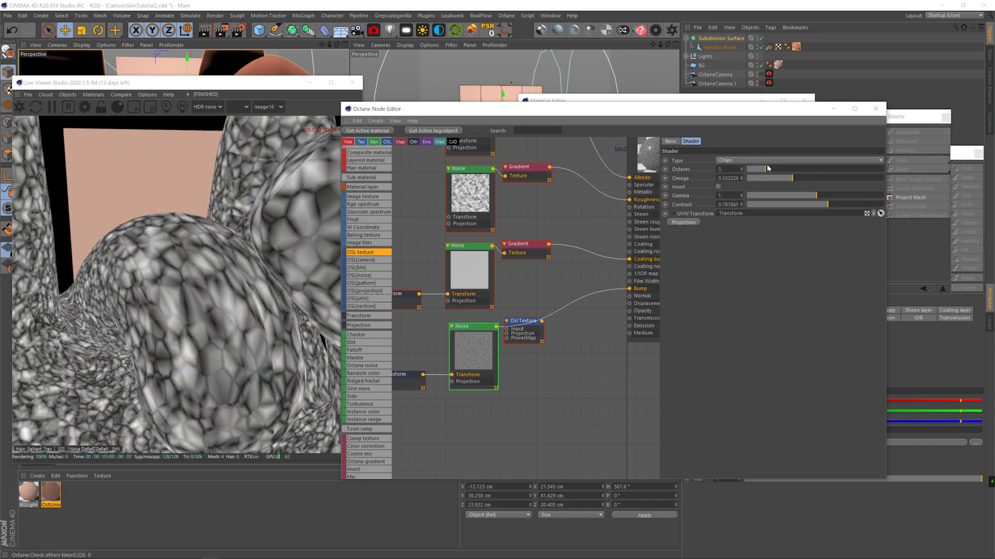
click(768, 168)
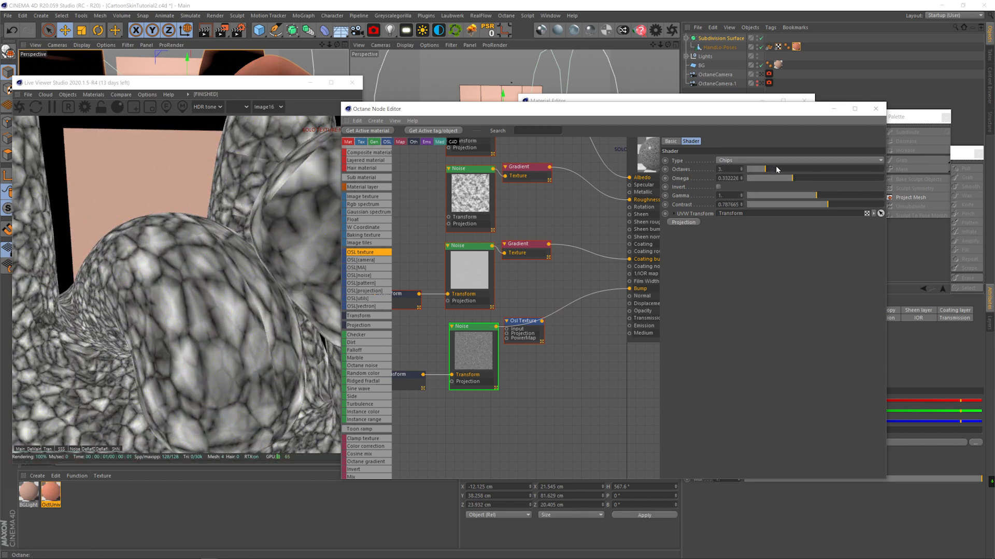
Set the scale of the duplicated noise's transform to 0.01 on all axes.
click(409, 381)
drag(797, 224, 756, 225)
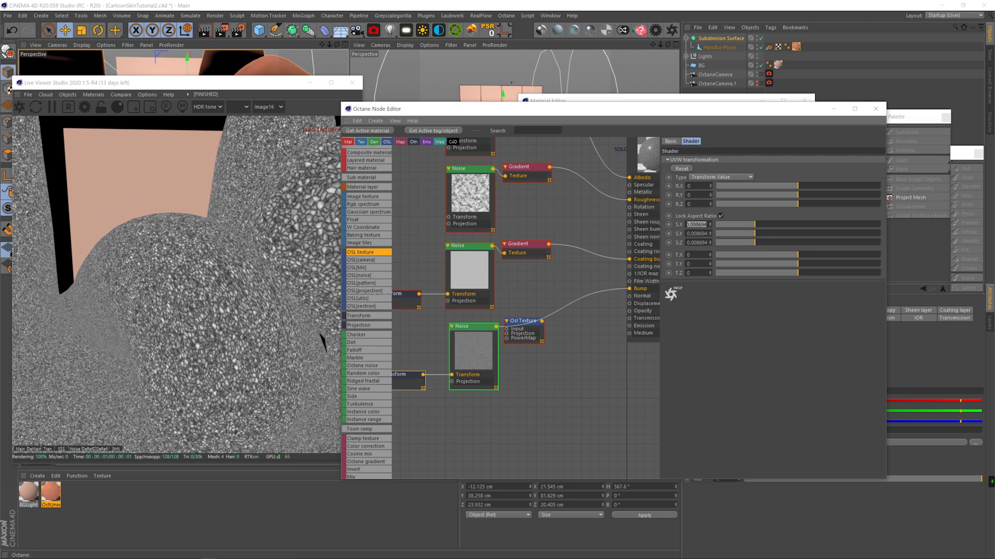
text(0.01)
key(Return)
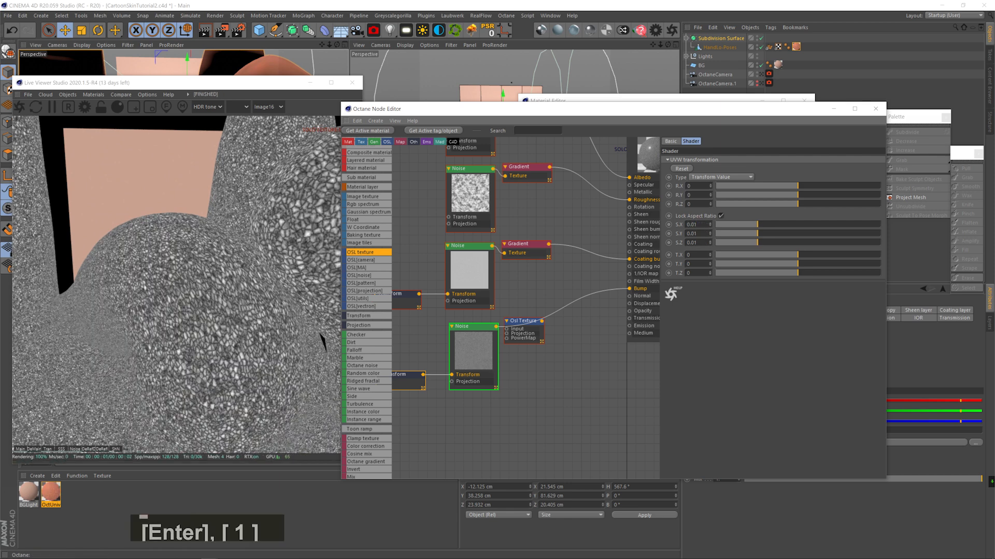
Set the Chips noise's gamma to 0.8 and its contrast to about 1.607.
click(485, 350)
key(shift+Down)
key(shift+Down)
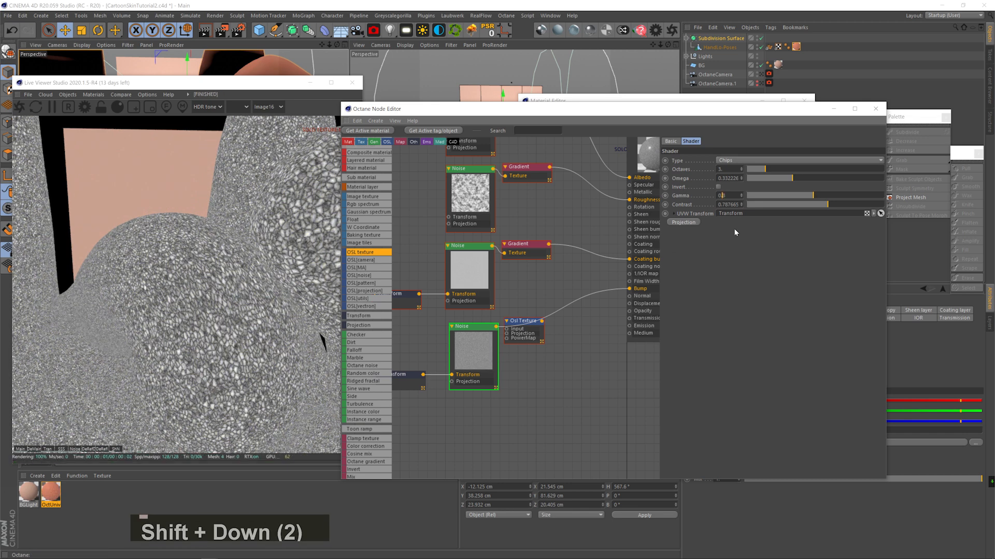
drag(828, 205, 836, 204)
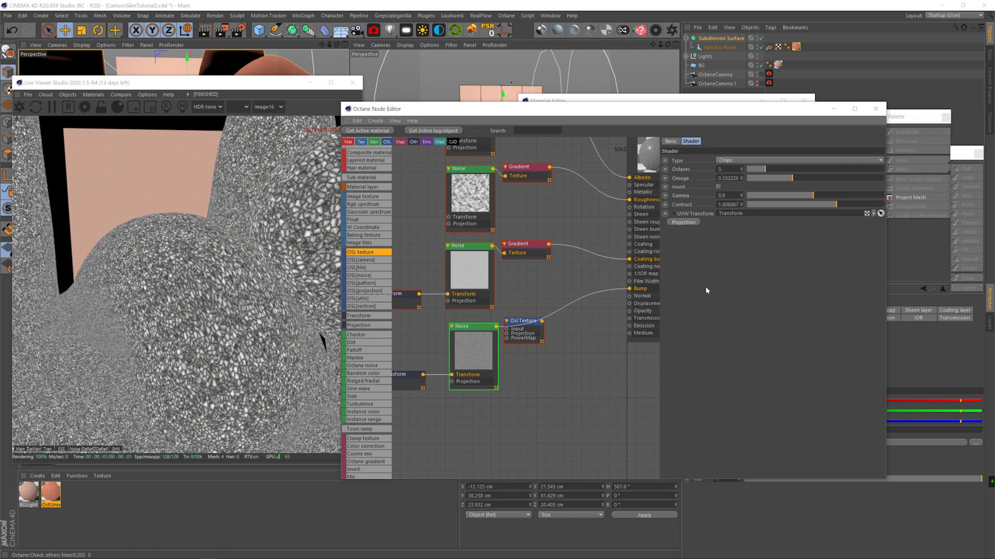
Add a texture projection node to the Chips noise and set its projection to OSL delayed UV.
middle_drag(537, 374, 555, 373)
click(493, 378)
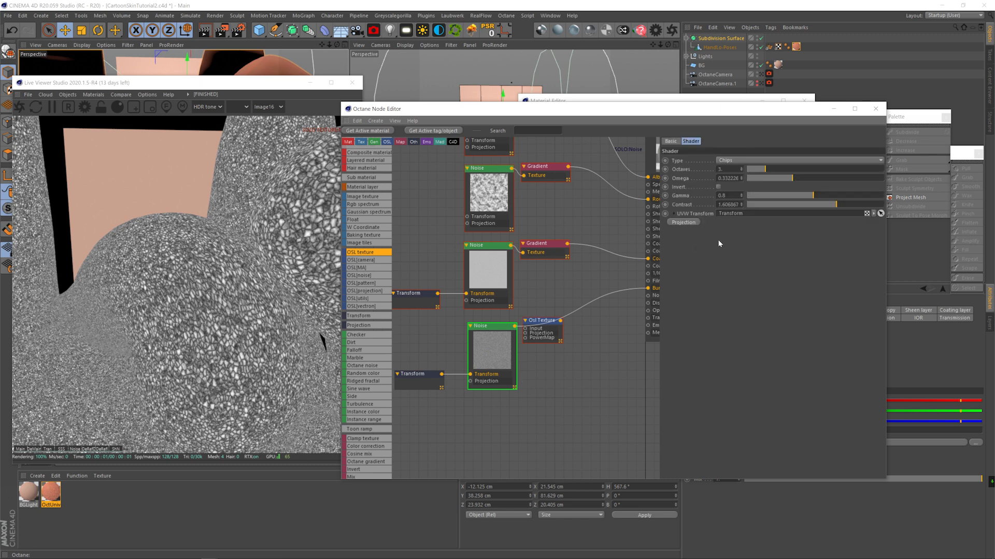
click(684, 223)
drag(425, 385, 421, 396)
click(732, 160)
click(733, 212)
Feed the Chips noise into the OSL texture's input, connect the OSL texture to the material's Normal, and solo it.
middle_drag(526, 338, 491, 357)
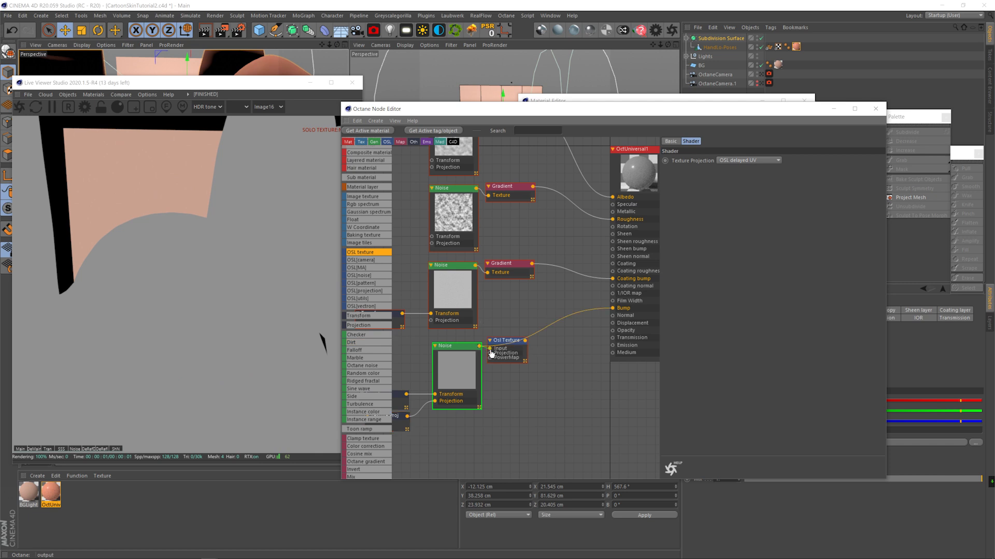
drag(525, 341, 613, 316)
click(512, 344)
right_click(508, 344)
click(511, 347)
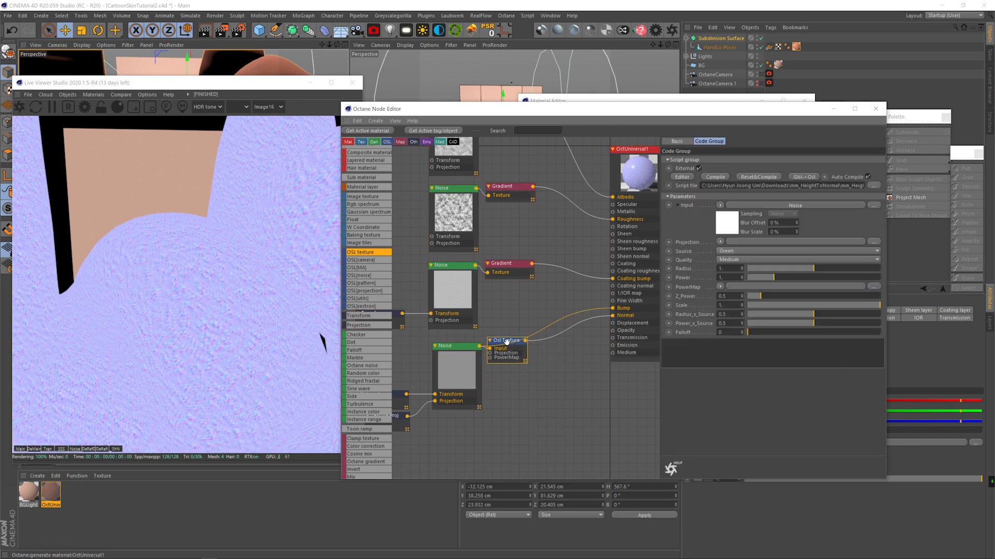
right_click(508, 344)
click(513, 348)
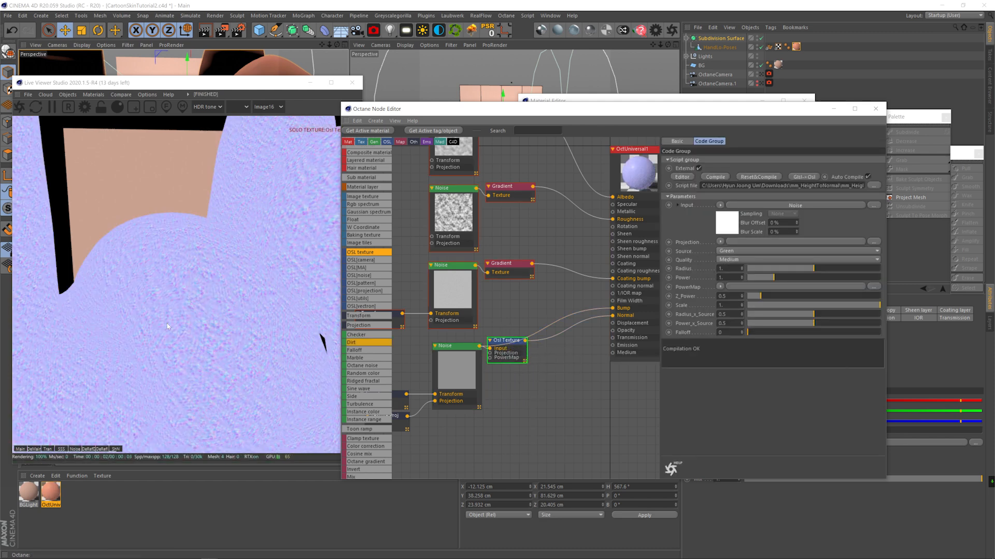
Set the OSL texture's quality to Low (fast), radius to about 0.178, power to about 0.531 and scale to 1.
click(758, 260)
click(751, 268)
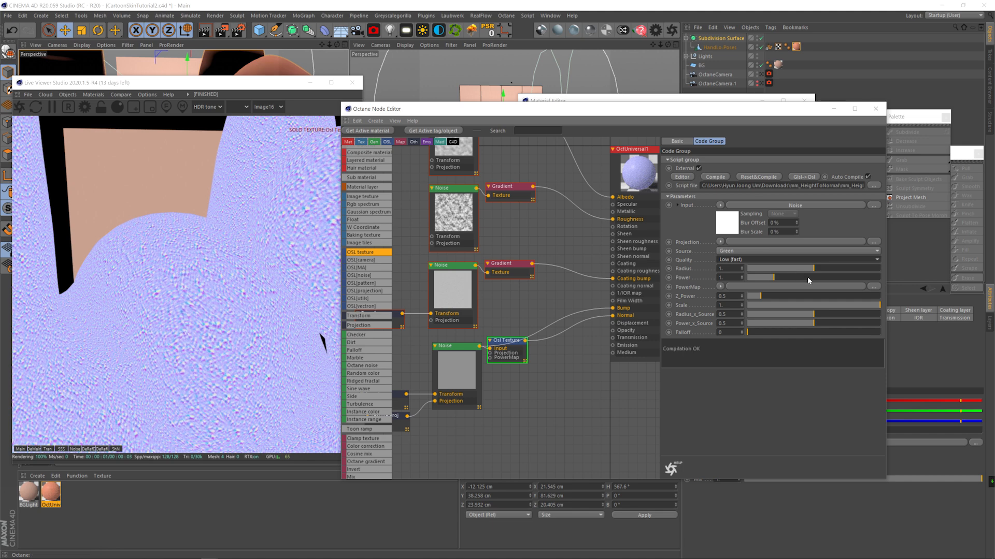
drag(808, 270, 760, 268)
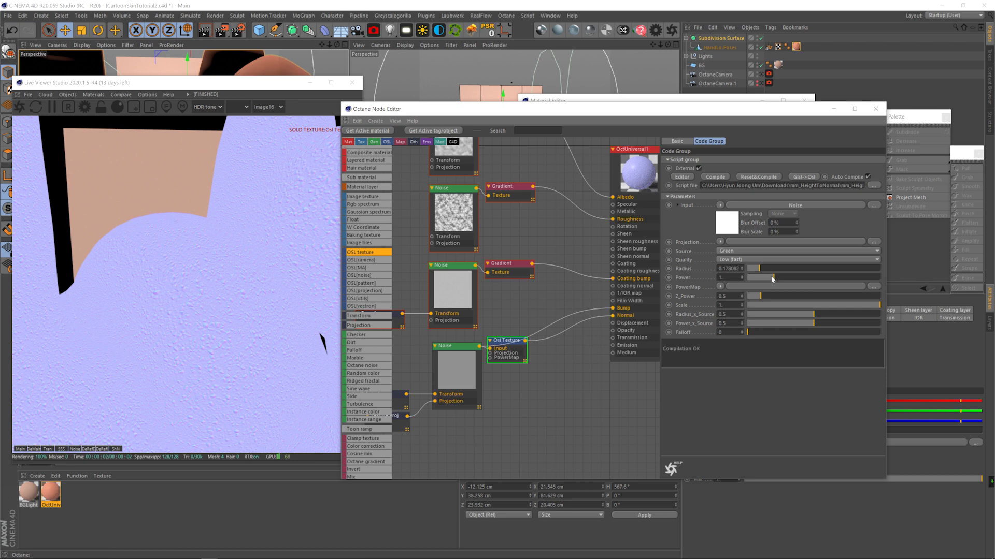
drag(772, 279, 762, 279)
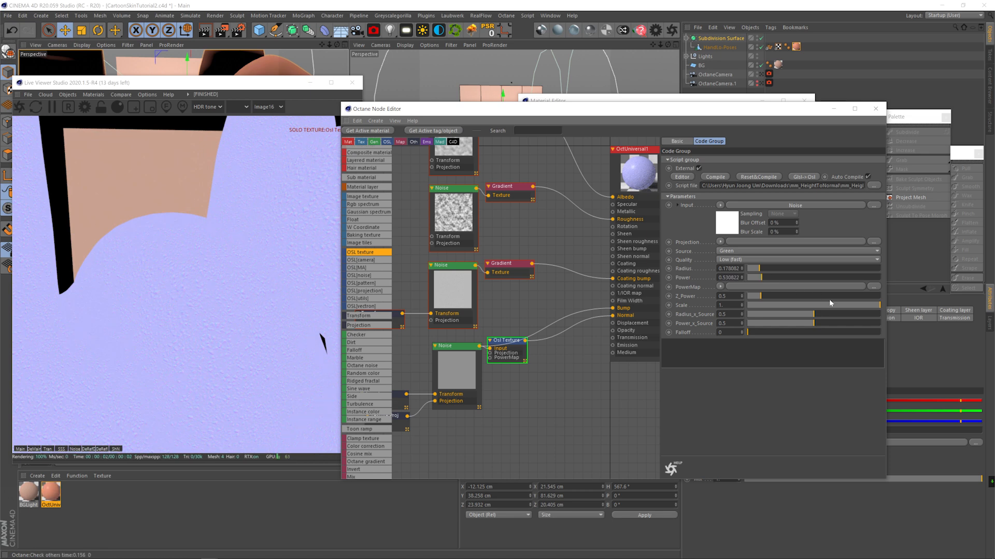
drag(829, 300, 879, 305)
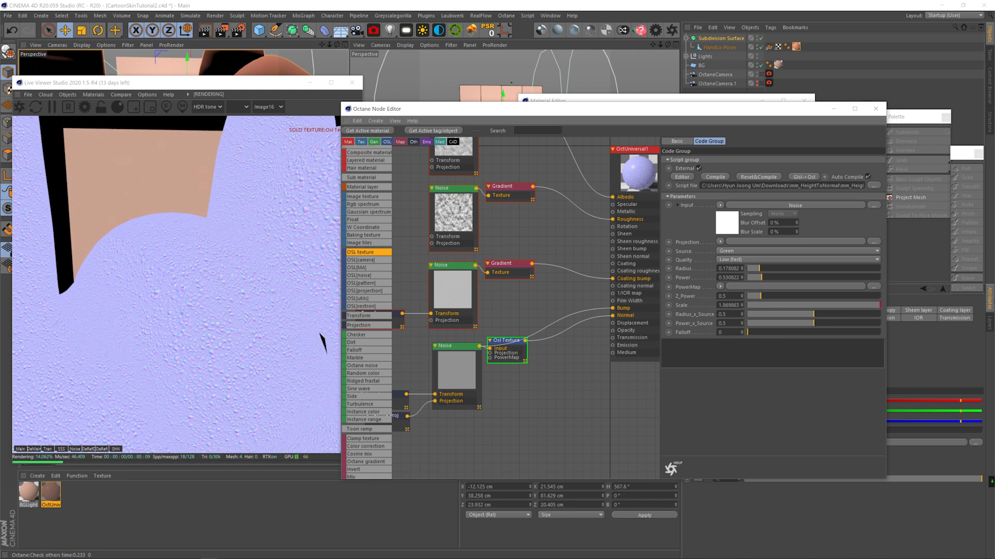
text(1)
key(Return)
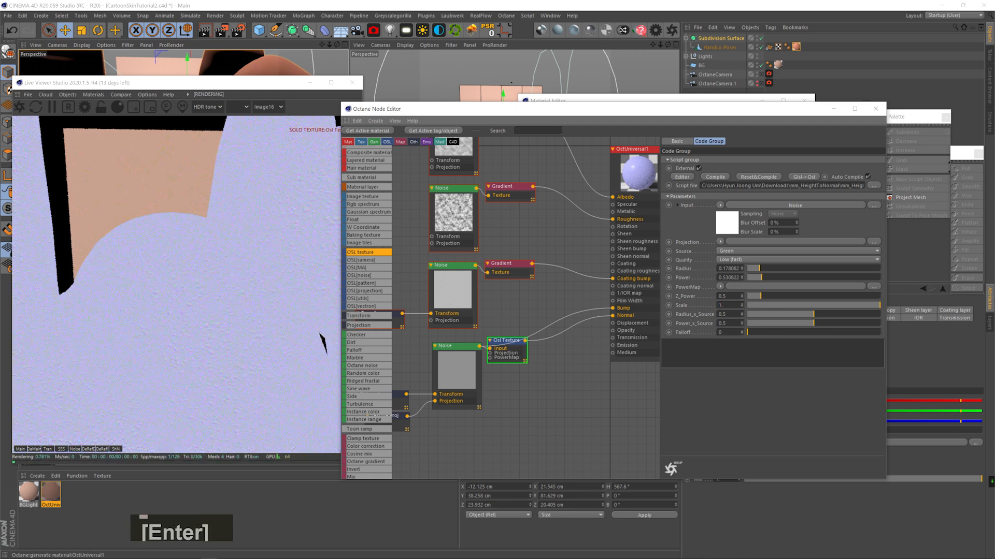
Adjust the Chips noise to an omega of about 0.436, gamma of about 0.378 and contrast of about 0.145.
click(451, 346)
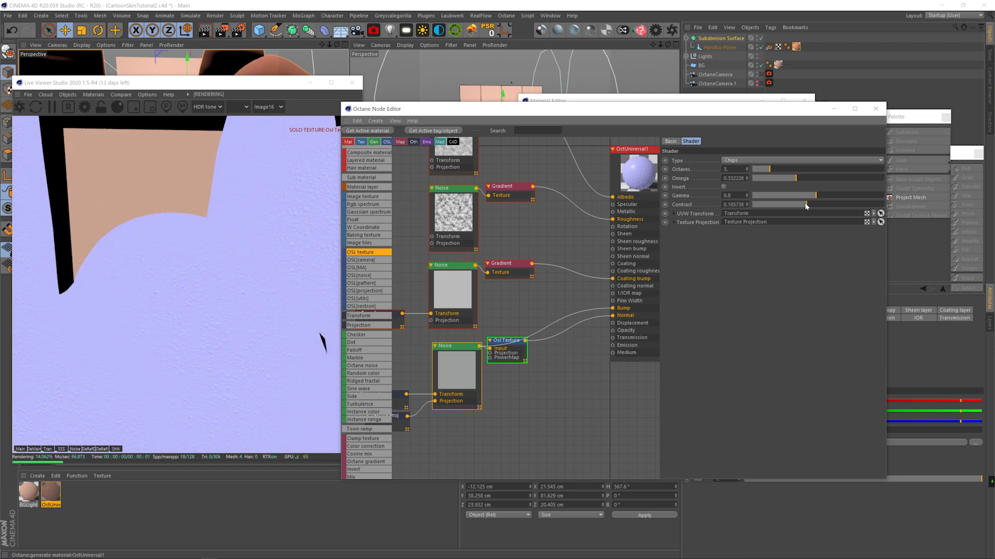
drag(816, 196, 780, 206)
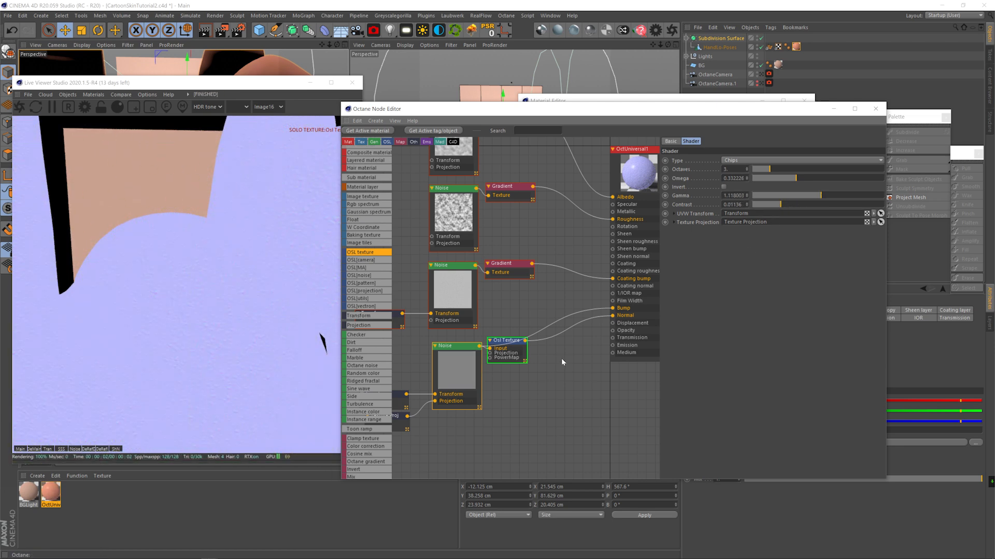
drag(259, 77, 267, 200)
scroll(192, 126, up, 3)
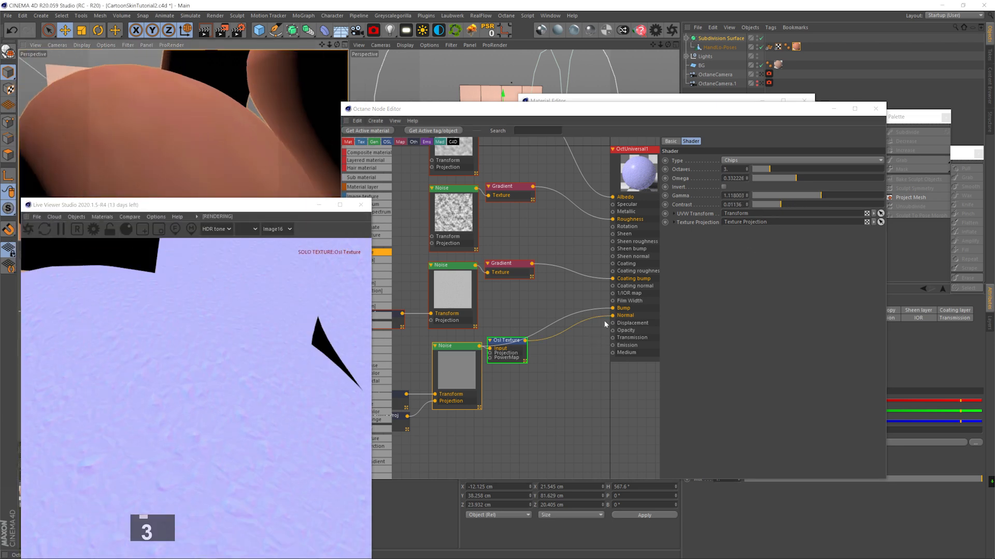
drag(795, 178, 777, 179)
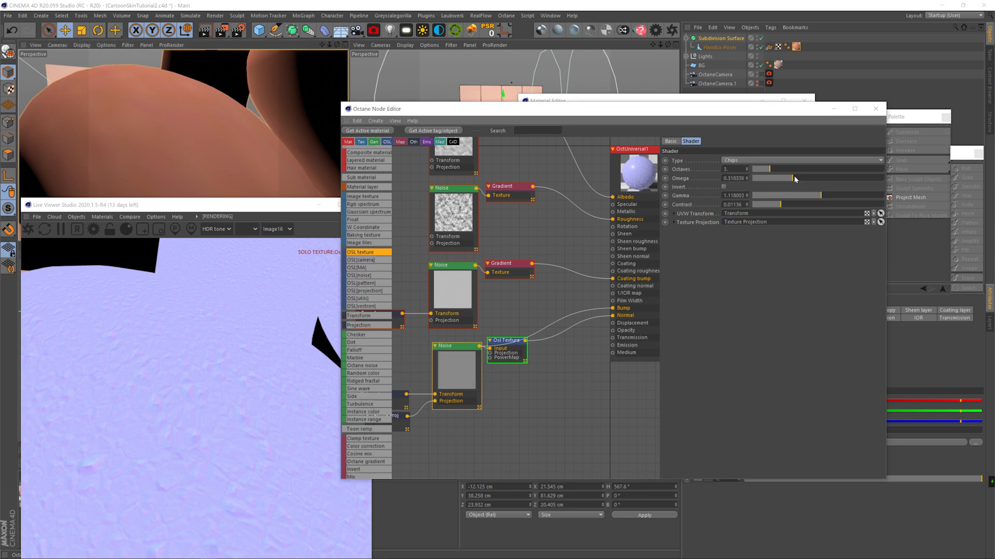
drag(812, 195, 806, 195)
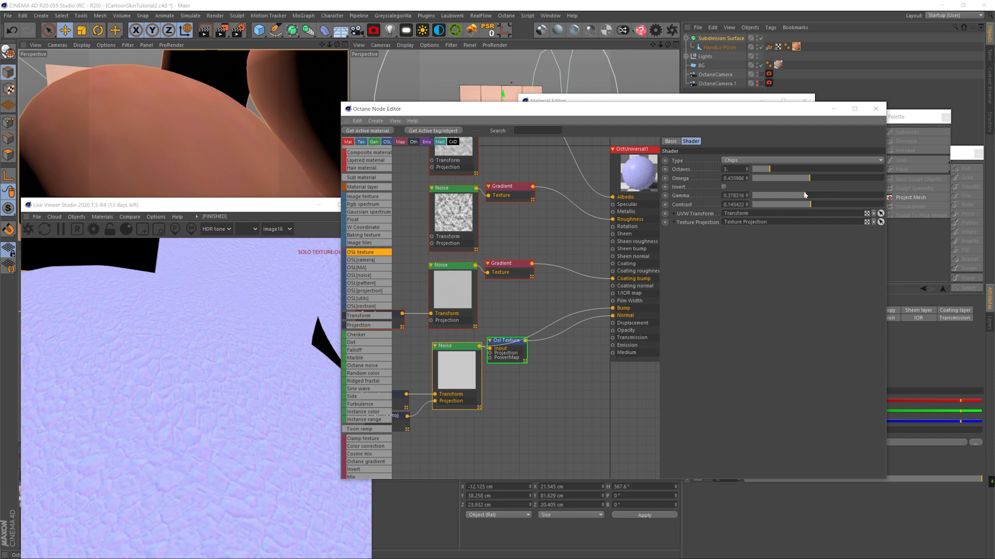
Tidy the Chips noise nodes, connect a Mesh UV projection node to the OSL texture's projection, and set its radius to about 0.253.
click(465, 441)
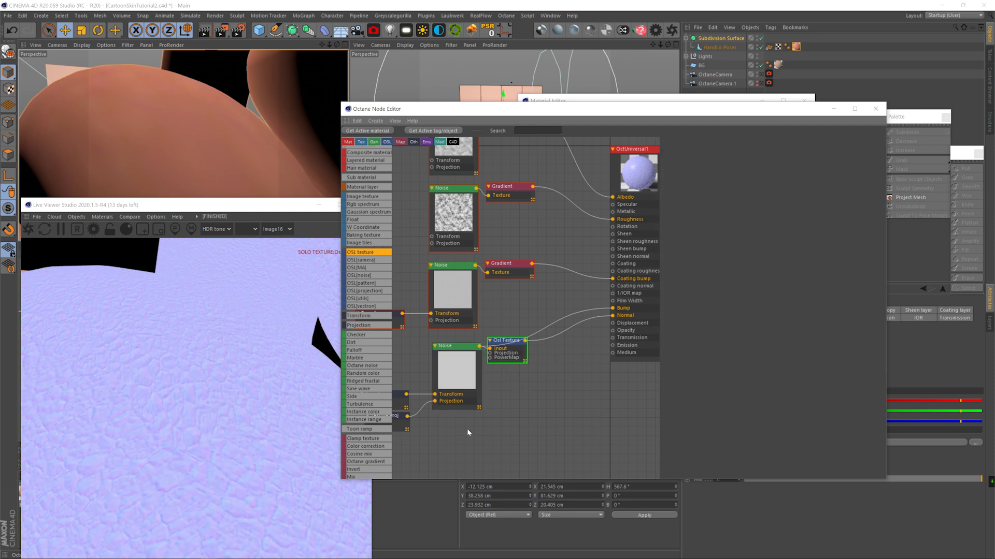
middle_drag(465, 442, 552, 437)
drag(520, 421, 467, 390)
drag(555, 373, 551, 369)
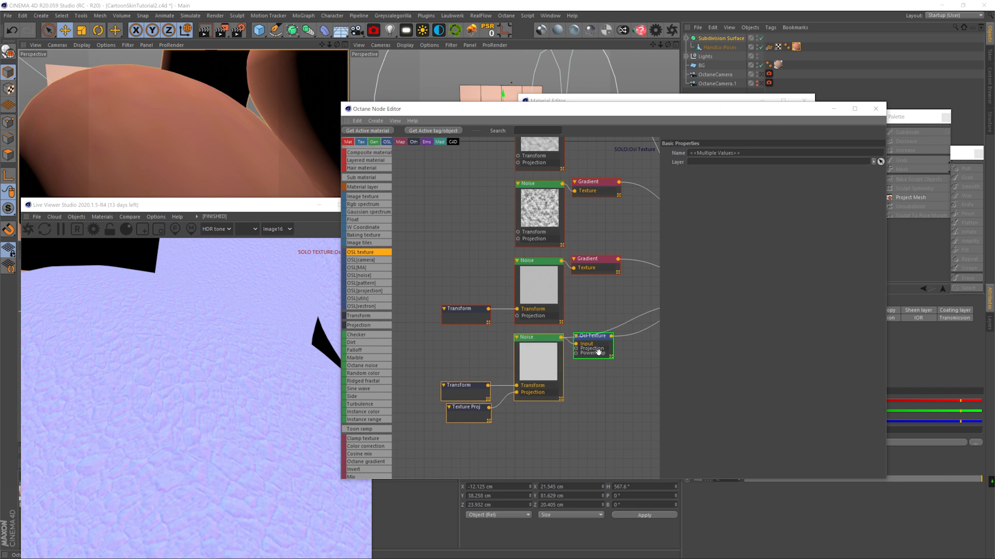
drag(608, 340, 613, 342)
drag(367, 325, 580, 351)
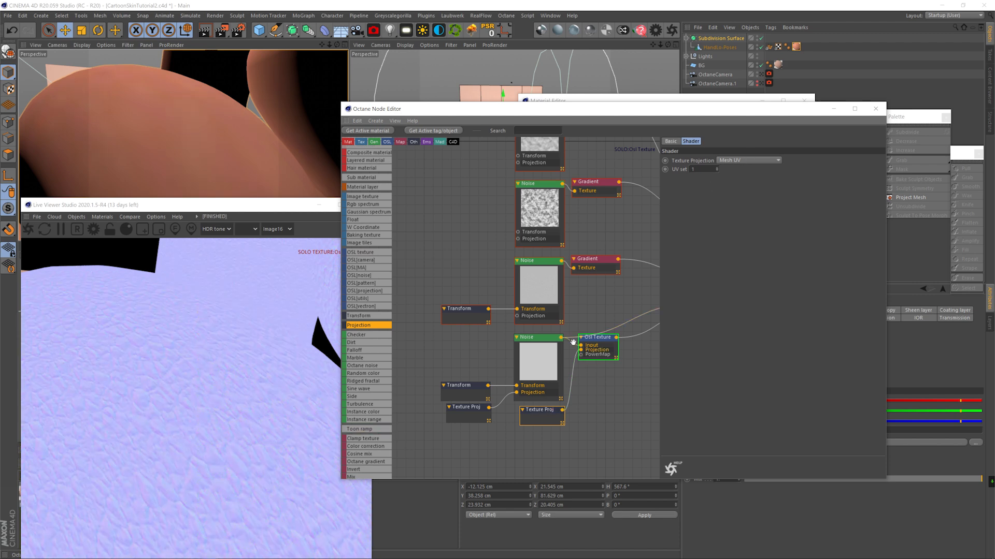
click(602, 342)
click(765, 296)
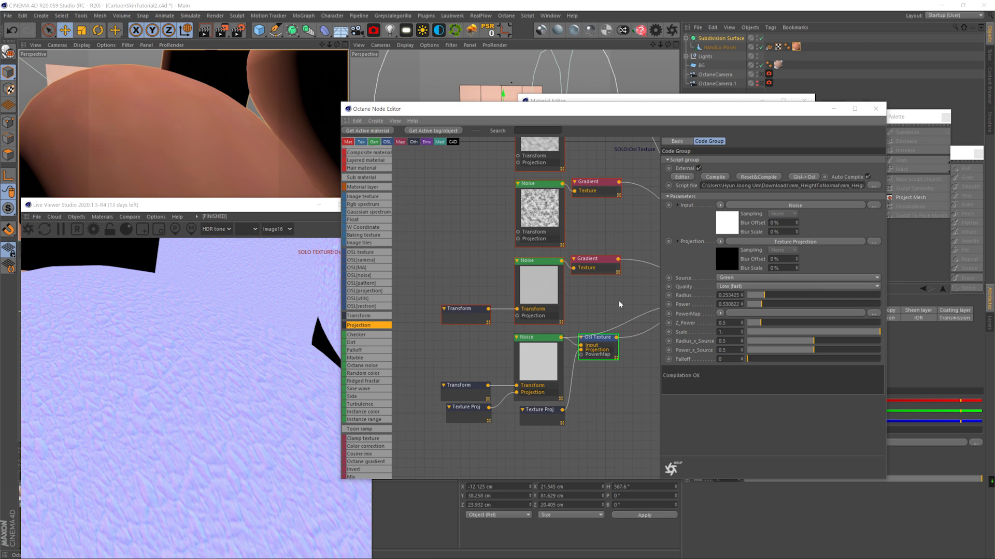
Connect the OSL texture to Coating normal as well, turn off its solo view, and set the Live Viewer to PT rendering.
middle_drag(619, 304, 537, 310)
right_click(515, 342)
click(519, 356)
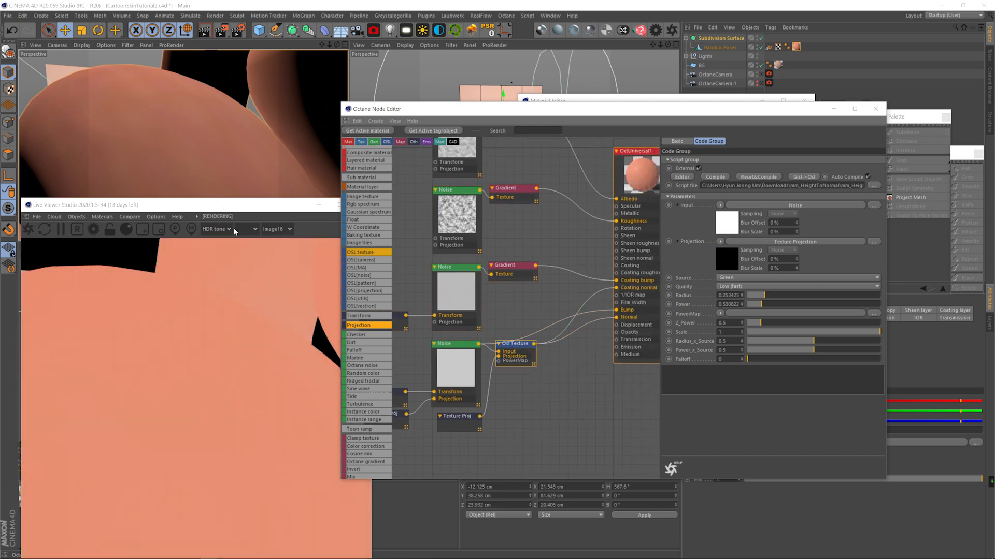
click(246, 229)
click(245, 250)
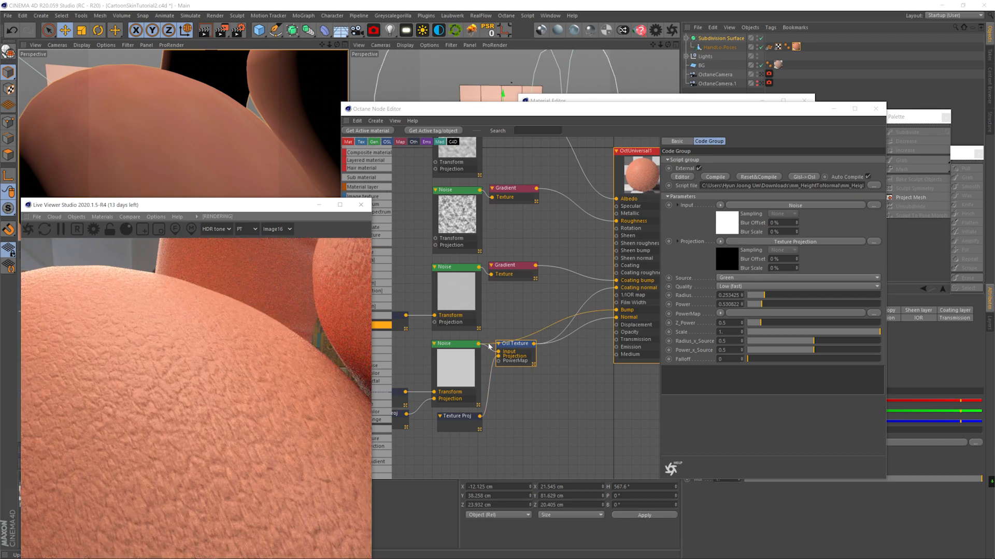
click(516, 355)
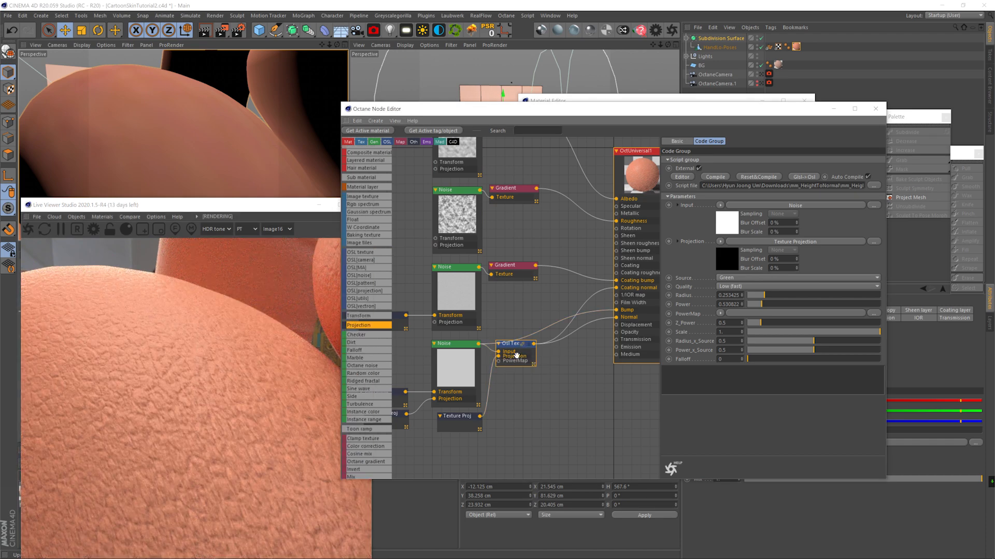
Lower the OSL texture's power slightly and move the texture nodes further away from the universal material node.
drag(759, 304, 755, 304)
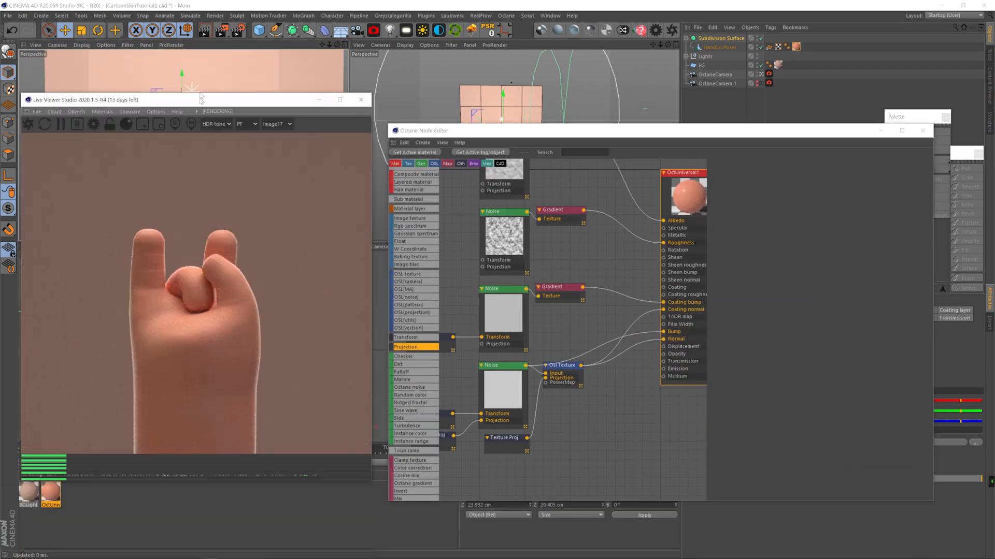
scroll(592, 401, down, 5)
drag(602, 436, 489, 262)
drag(551, 282, 549, 257)
scroll(630, 402, up, 3)
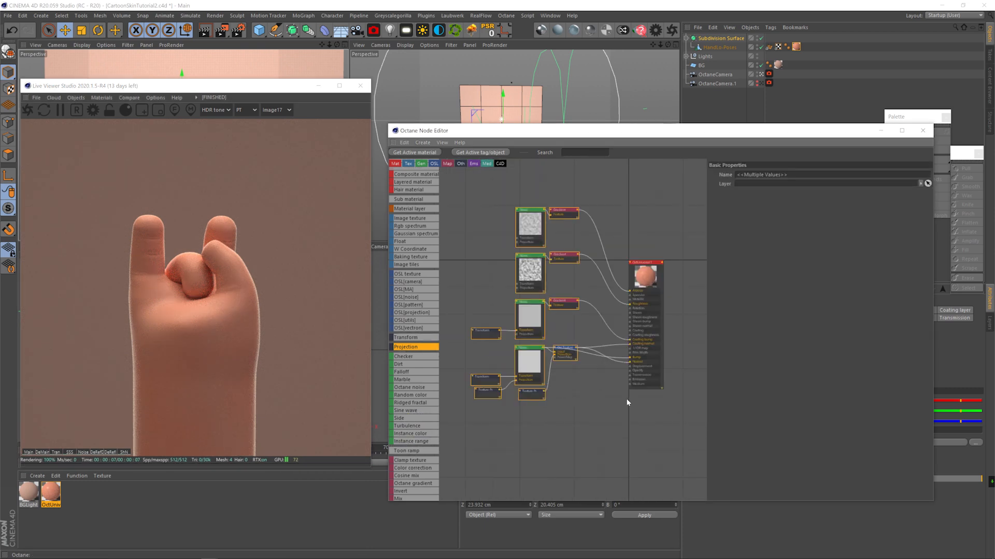
Connect the third noise's Gradient to Bump alongside Coating bump, comparing the close-up render with and without the gradient connected.
click(565, 269)
drag(560, 268, 631, 344)
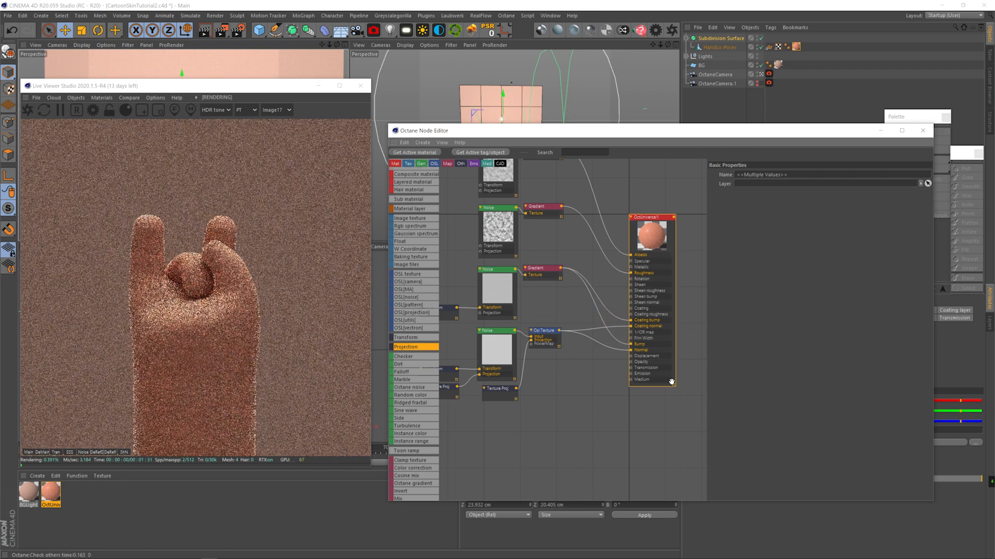
click(758, 74)
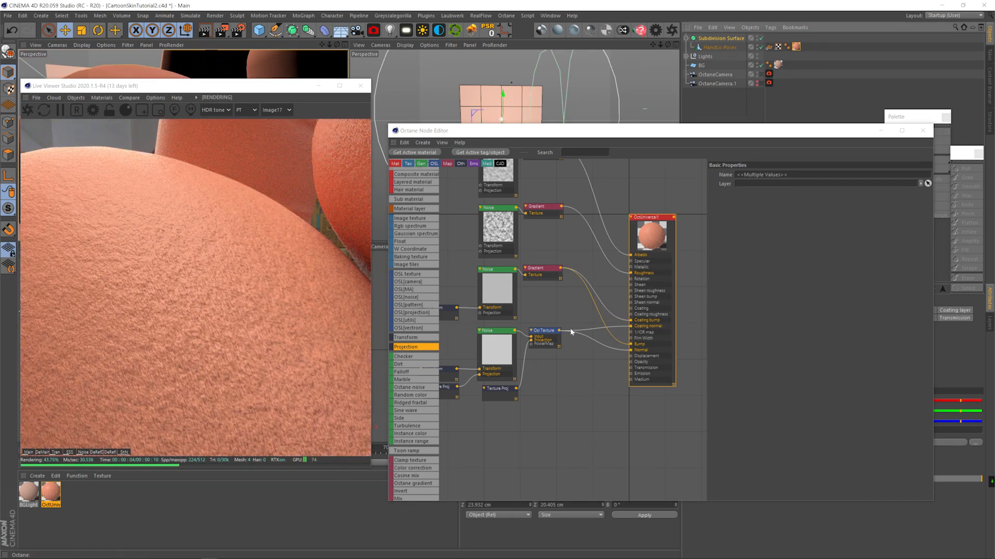
click(587, 287)
click(586, 284)
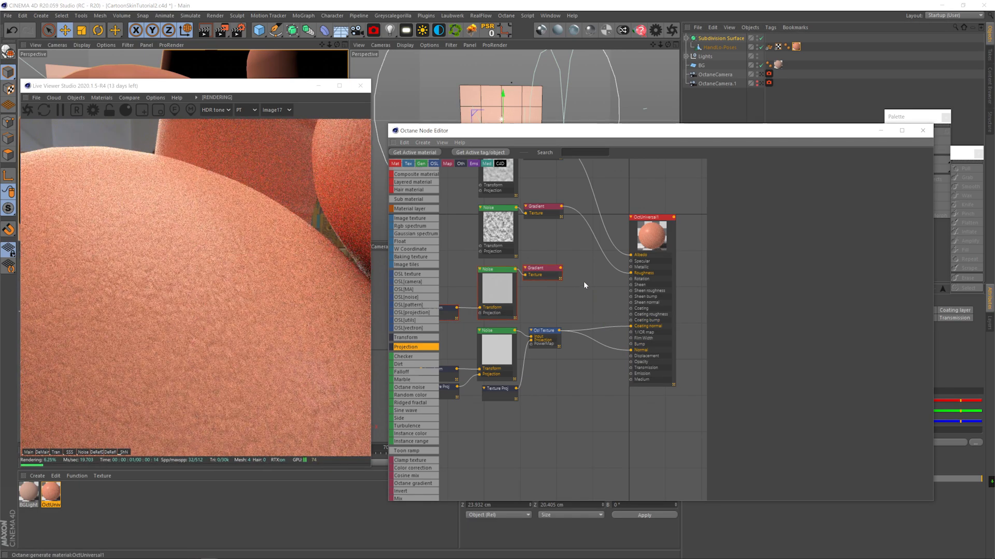
drag(561, 268, 631, 346)
Set the third noise's omega to about 0.754 and return to the full-hand camera.
click(496, 288)
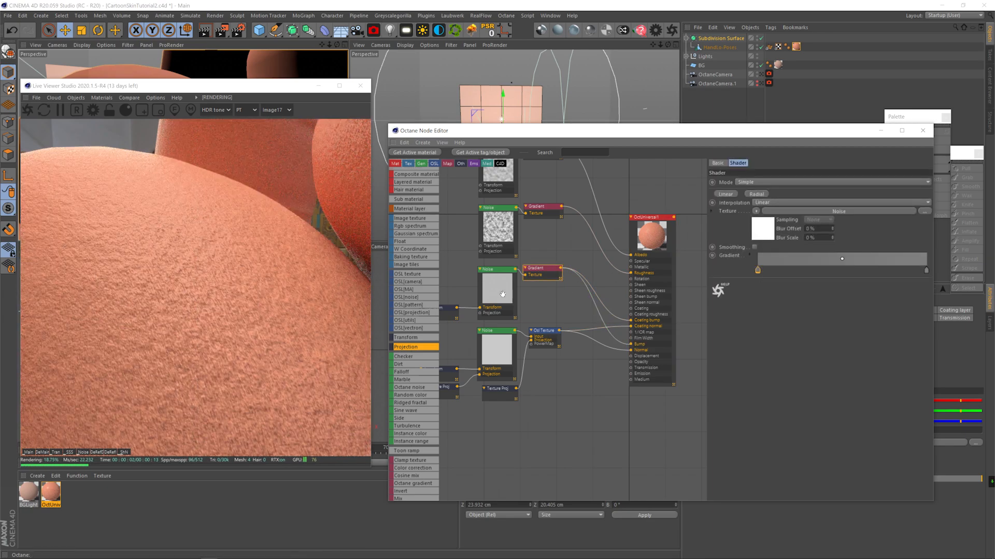
click(896, 199)
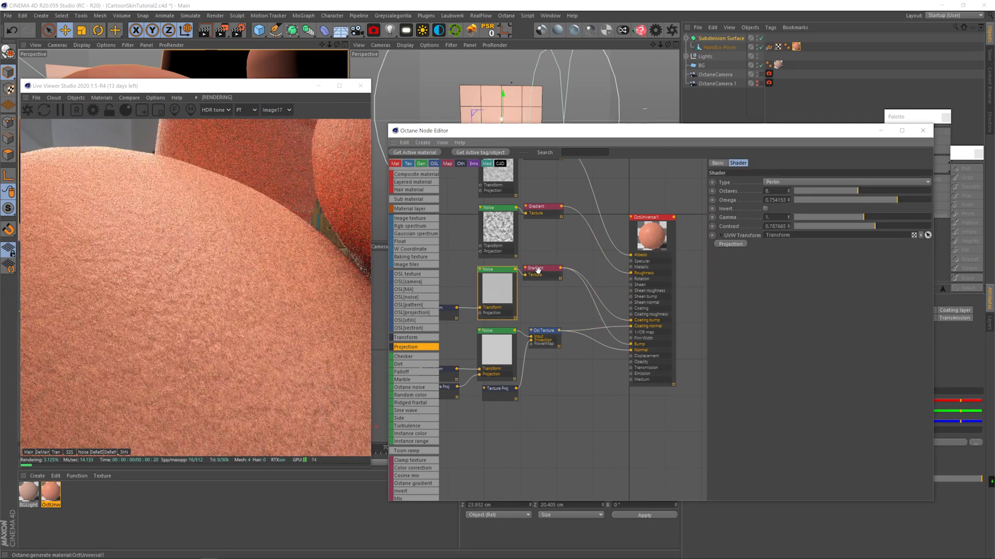
click(761, 74)
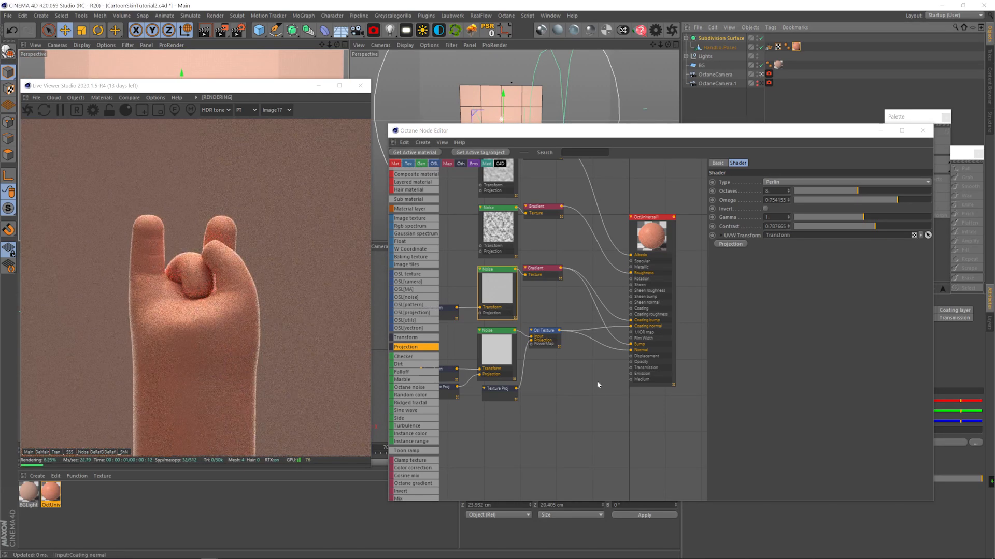
Add a Dirt node below the existing textures and connect it to the universal material's Transmission.
scroll(569, 391, down, 1)
middle_drag(569, 392, 584, 360)
click(663, 315)
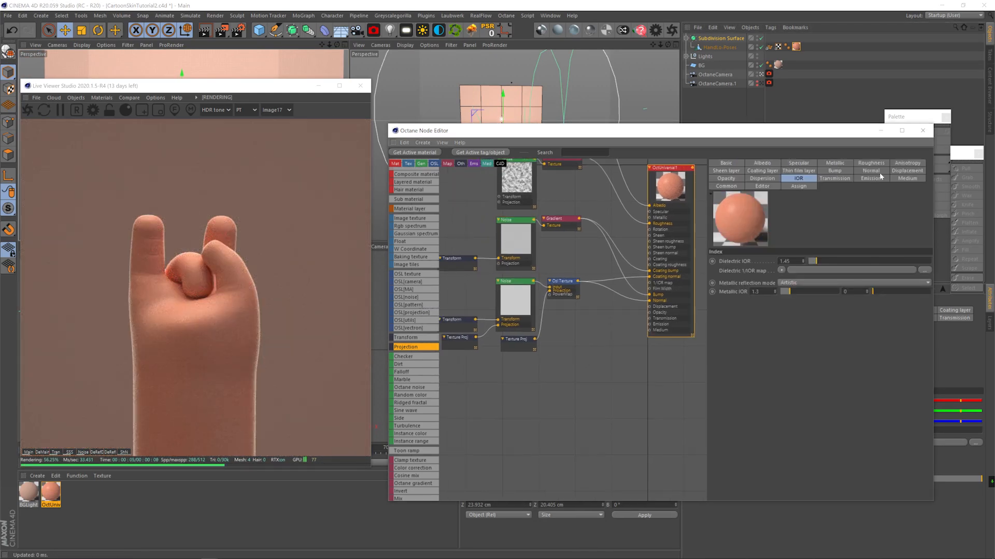
click(835, 178)
middle_drag(520, 372, 545, 377)
drag(547, 377, 674, 323)
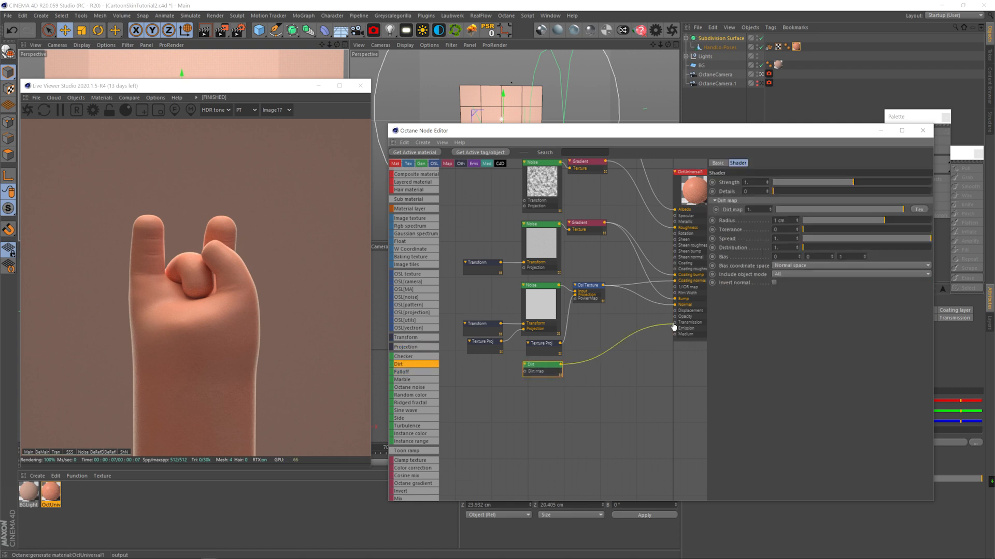
click(663, 332)
Enable Fake shadows for the universal material and return to its Transmission settings.
click(692, 189)
click(739, 187)
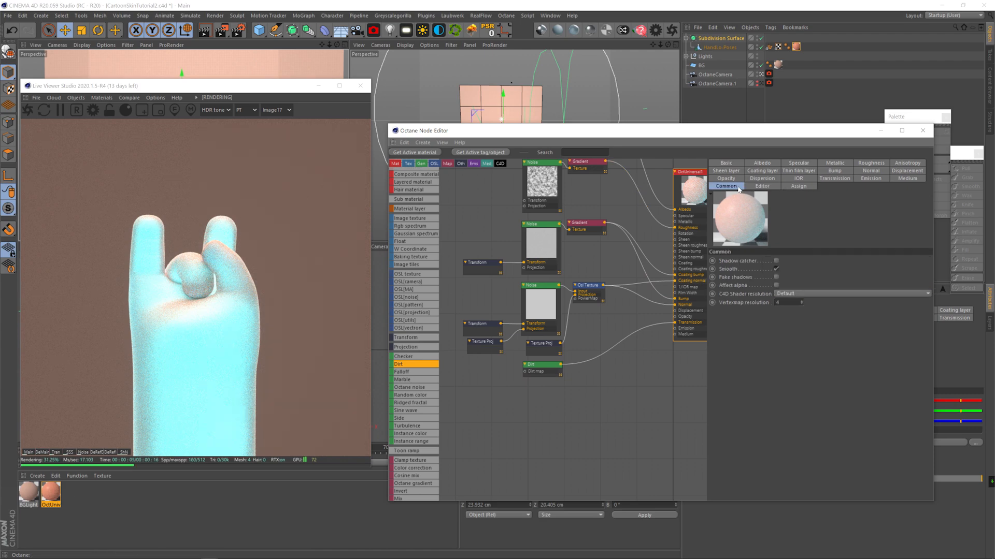
click(777, 277)
click(835, 178)
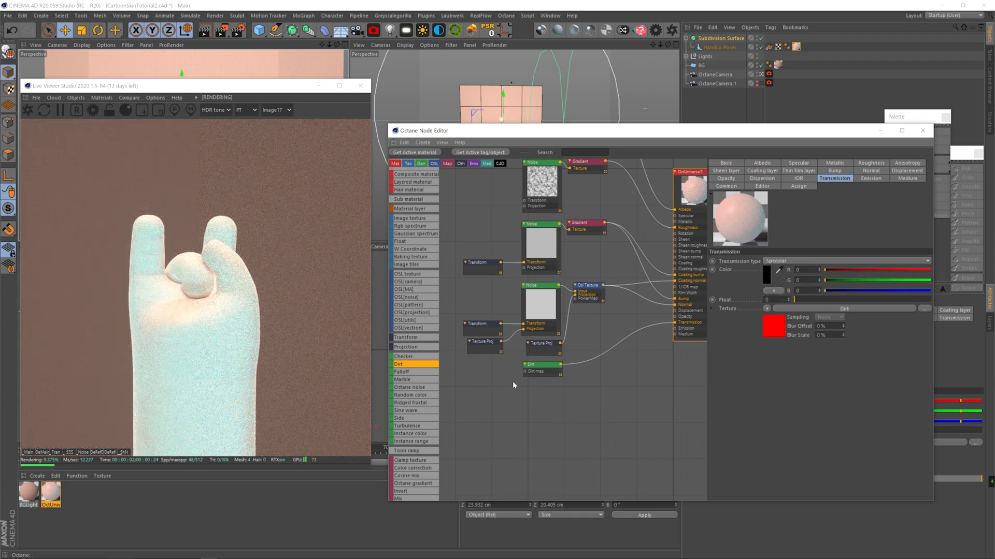
Set the Dirt node's strength to 10 and radius to about 9.07 cm, with Invert normal enabled.
click(537, 369)
drag(937, 183, 938, 184)
click(907, 220)
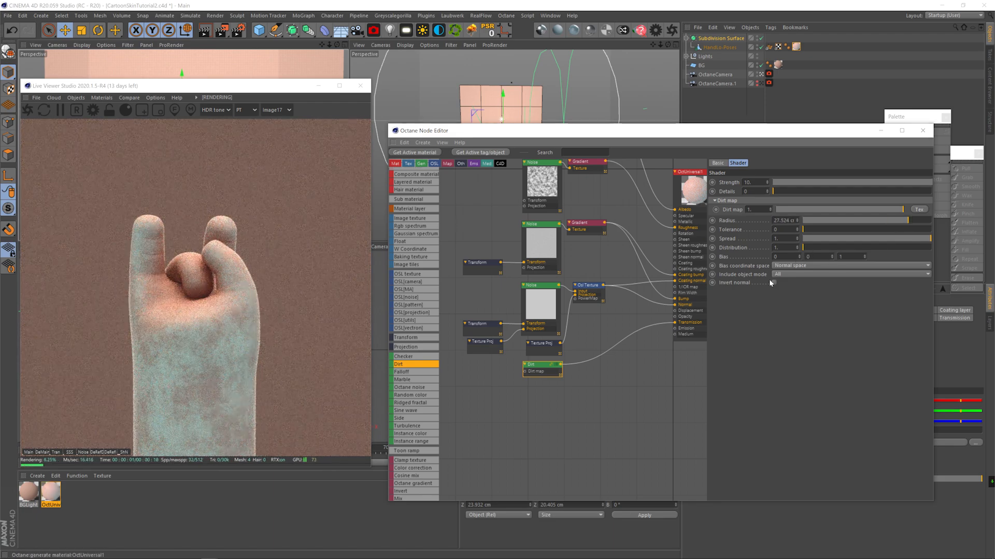
click(774, 283)
click(906, 220)
click(900, 221)
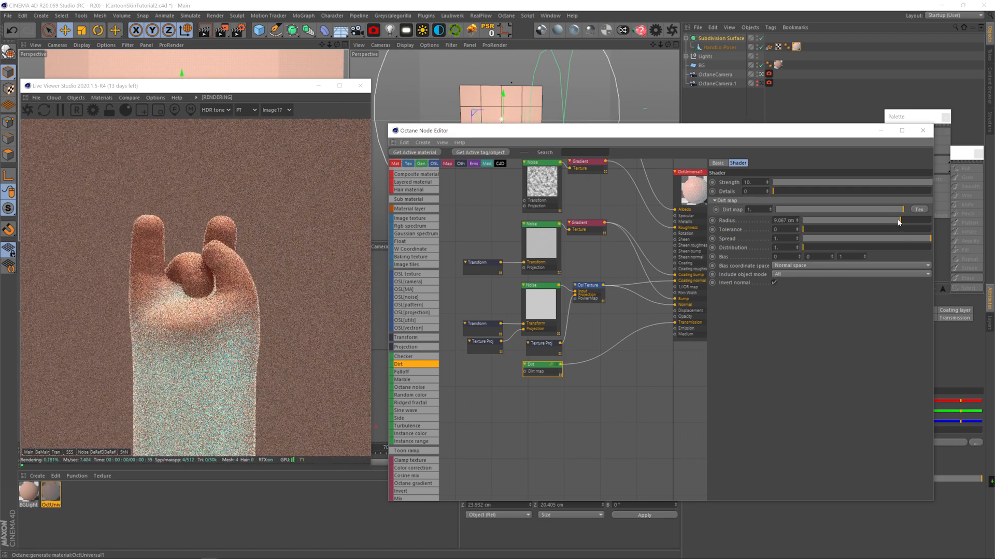
Solo the Dirt node and insert an Octane gradient between it and Transmission.
drag(546, 365, 504, 372)
right_click(500, 377)
click(510, 381)
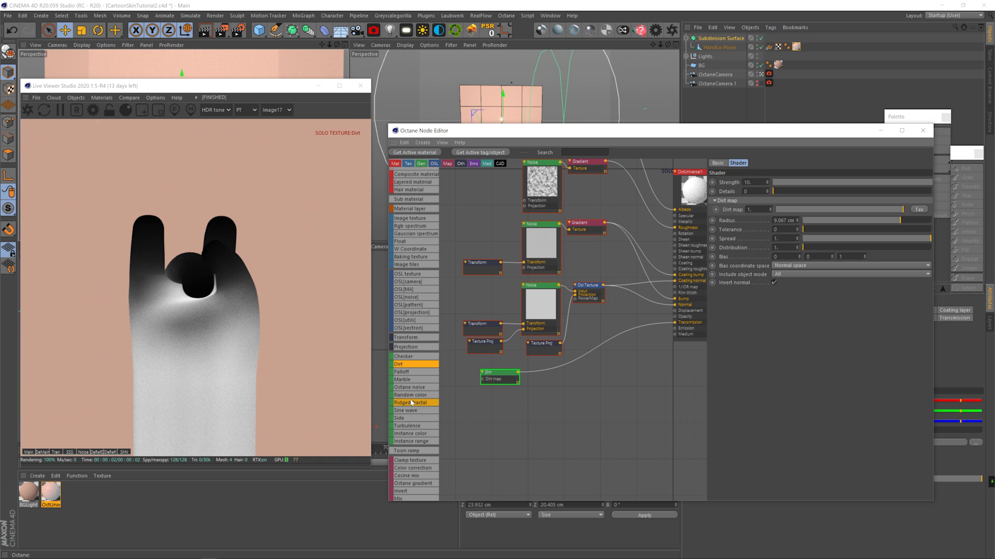
drag(413, 485, 544, 372)
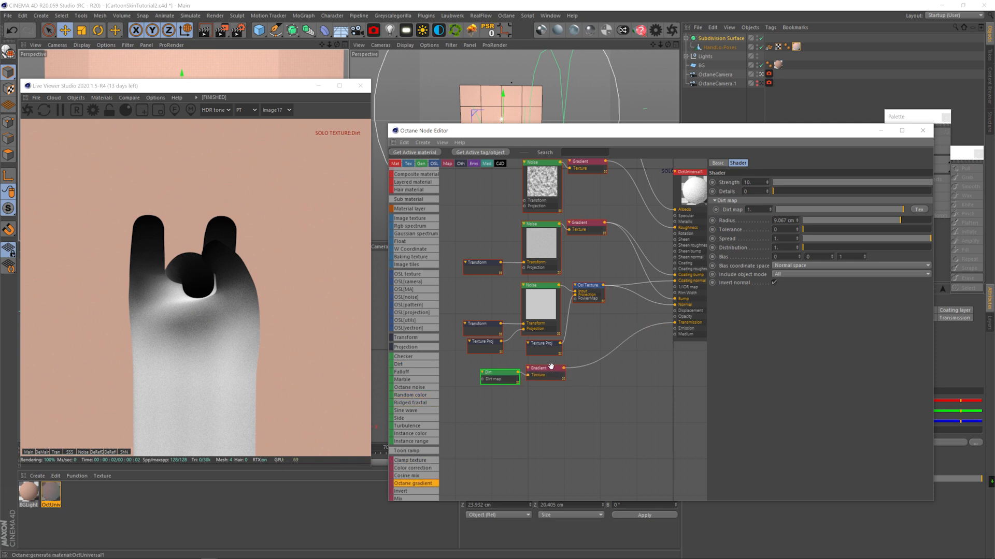
Reverse the Dirt gradient to run from white to black, checking it in solo view before restoring the full render.
mouse_move(926, 271)
mouse_down()
mouse_move(773, 271)
mouse_move(928, 273)
mouse_up()
drag(773, 272, 746, 274)
right_click(544, 373)
click(551, 378)
right_click(543, 375)
click(569, 380)
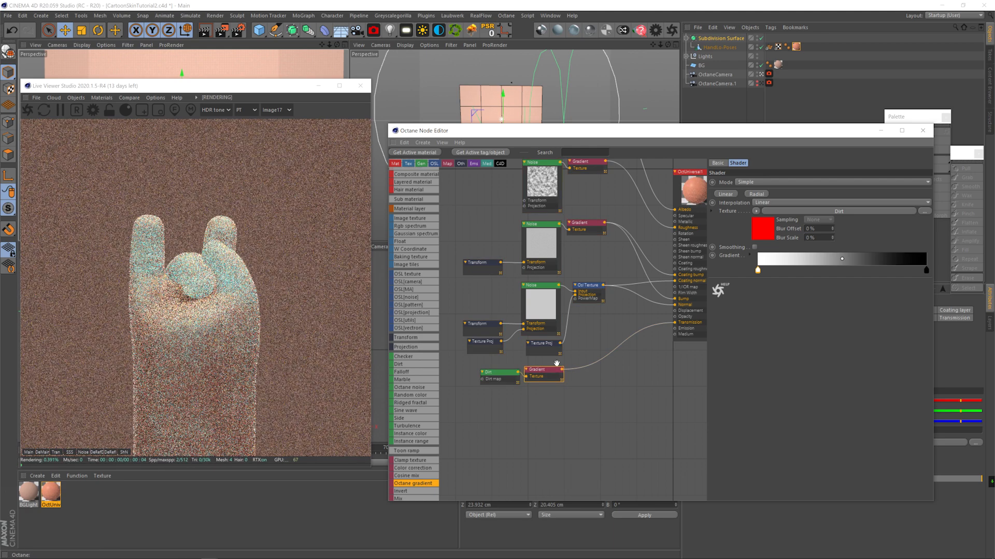
Move the Dirt gradient's black knot to about 44.6% and set the Dirt tolerance to about 0.11.
drag(926, 271, 833, 273)
click(490, 373)
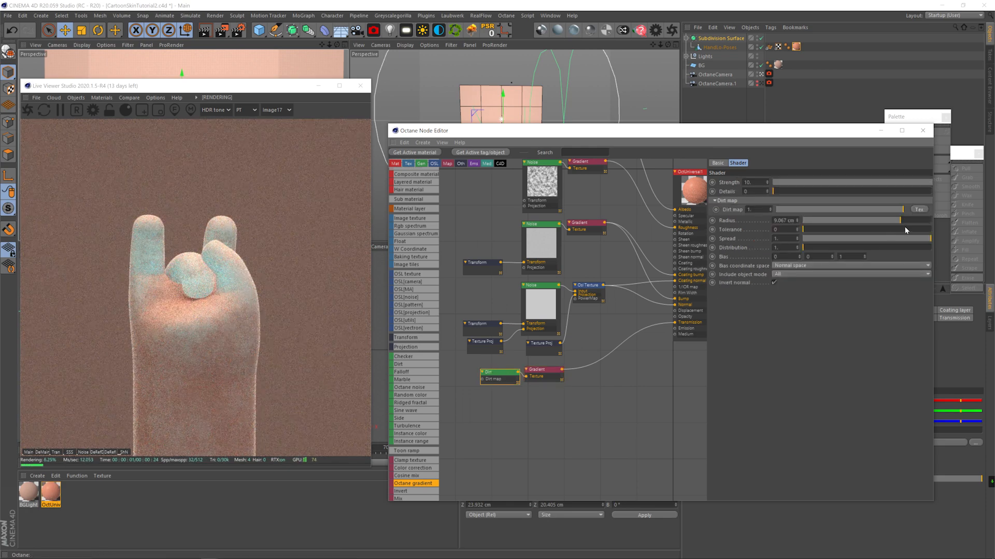
drag(845, 229, 851, 228)
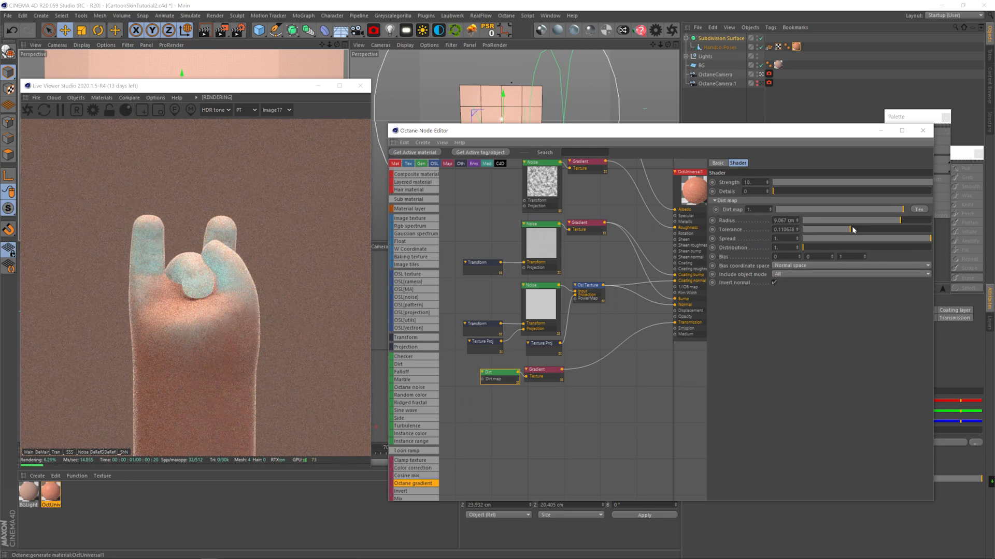
Recolour the Dirt gradient's black knot to dark red with hue 10°, saturation 92% and value 58%.
click(538, 370)
double_click(834, 273)
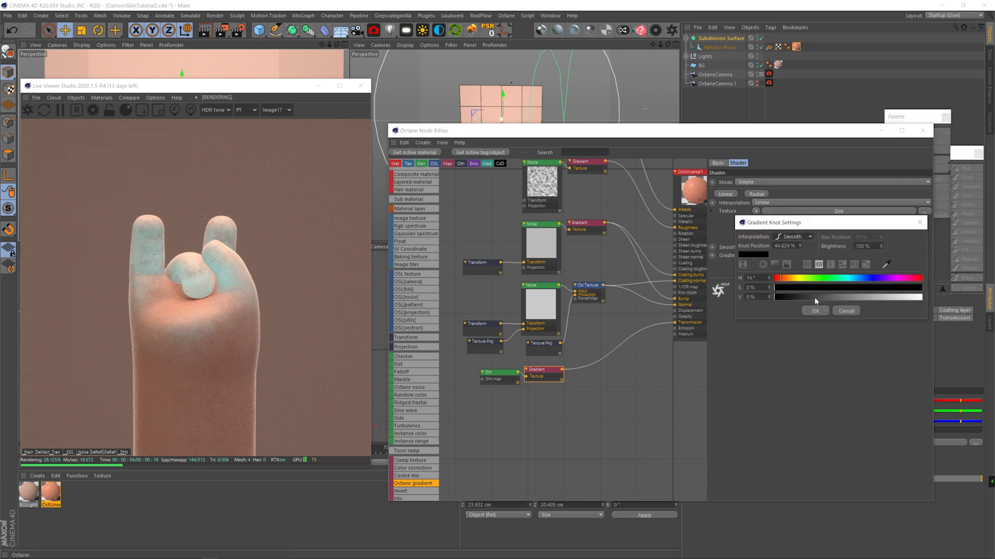
click(866, 286)
click(877, 297)
click(905, 288)
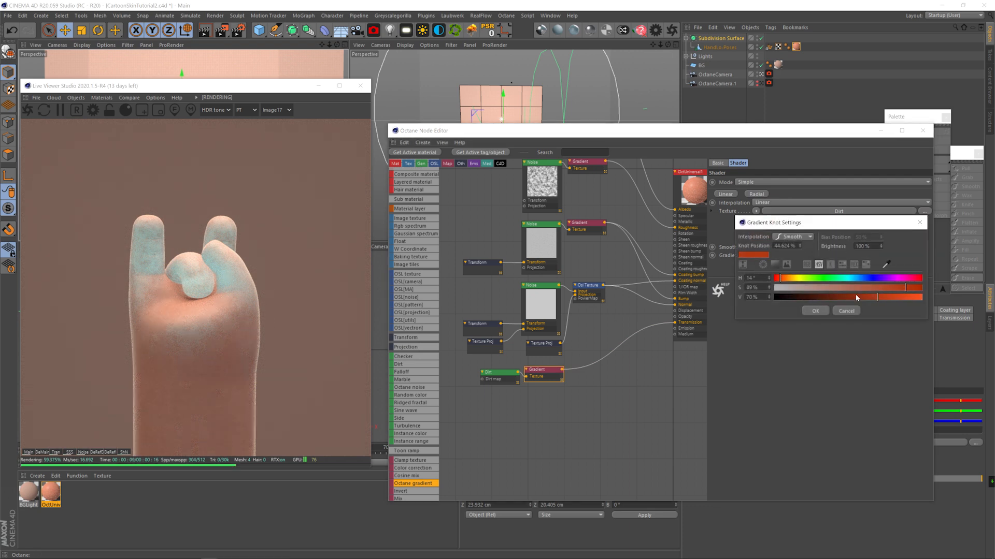
click(861, 297)
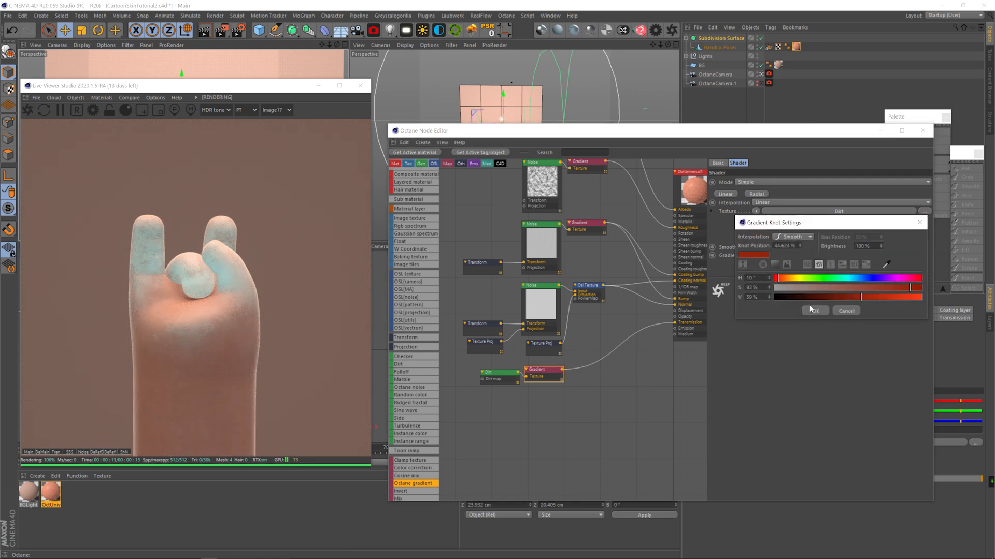
click(815, 311)
double_click(757, 273)
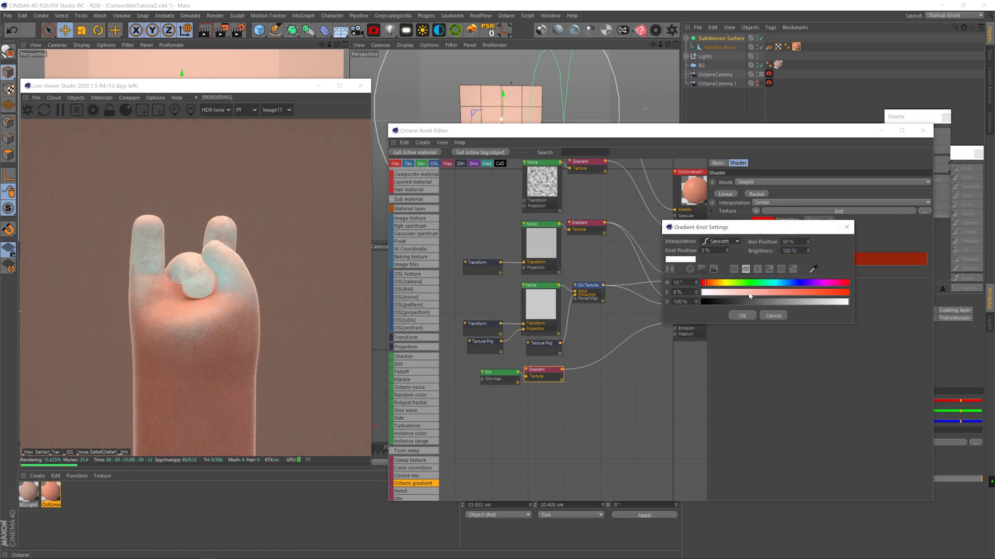
click(740, 315)
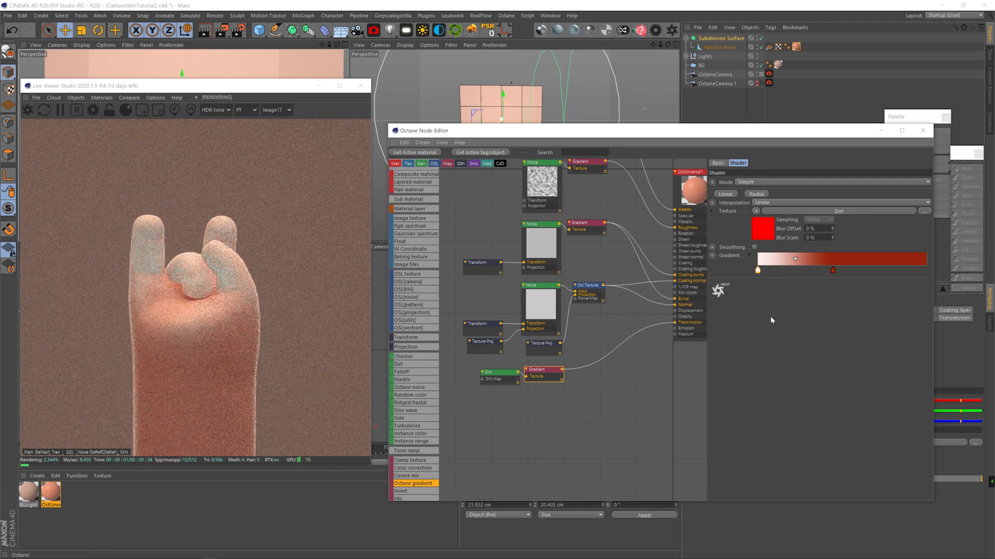
Set the universal material's transmission type to Diffuse.
middle_drag(665, 346, 633, 358)
click(665, 201)
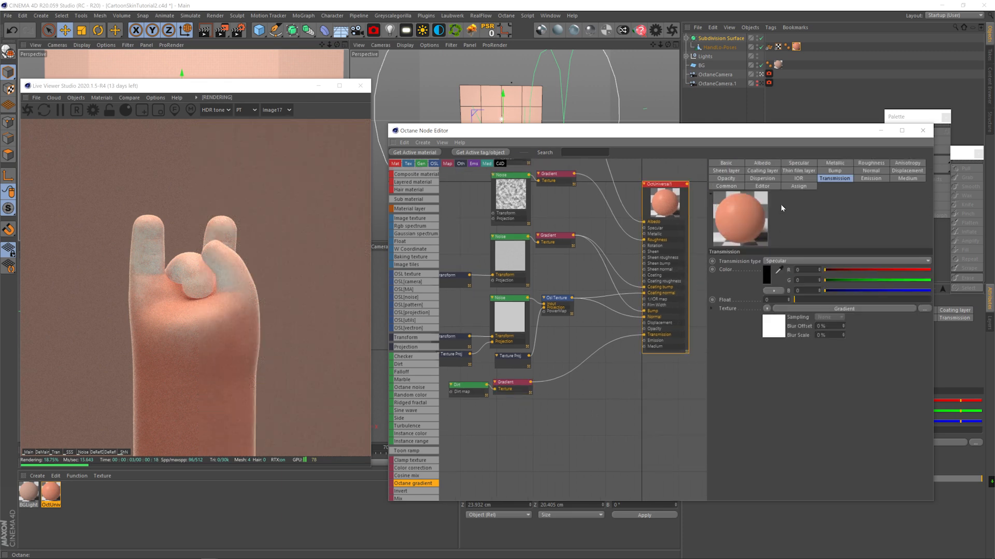
click(777, 261)
click(776, 279)
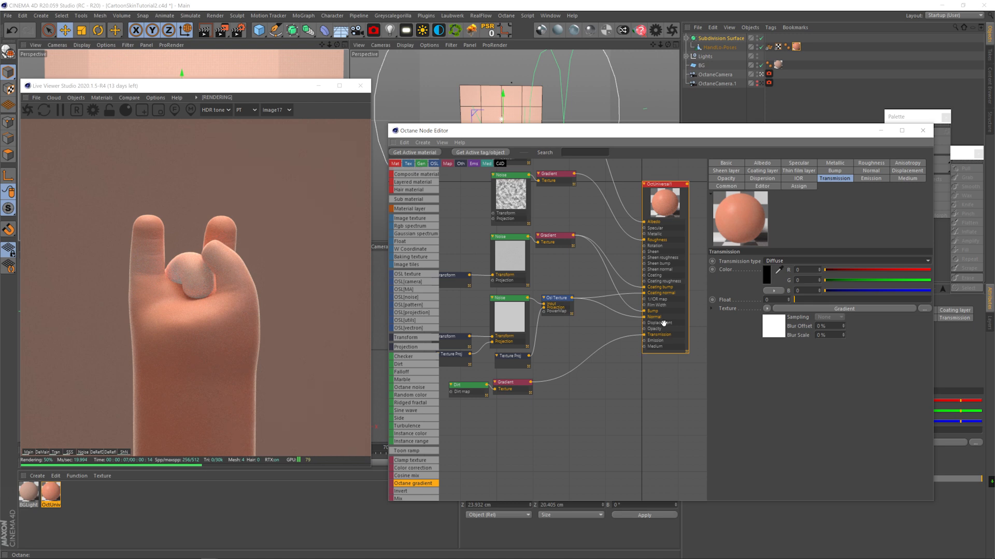
Add a Randomwalk medium to the universal material and place its node below the Dirt gradient.
middle_drag(670, 346, 695, 331)
click(907, 178)
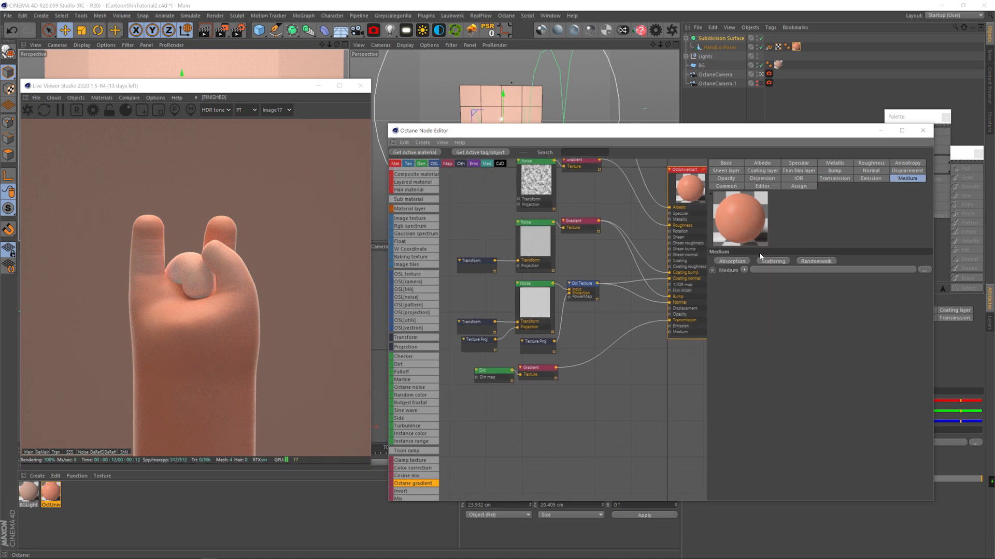
click(816, 261)
drag(632, 308, 535, 393)
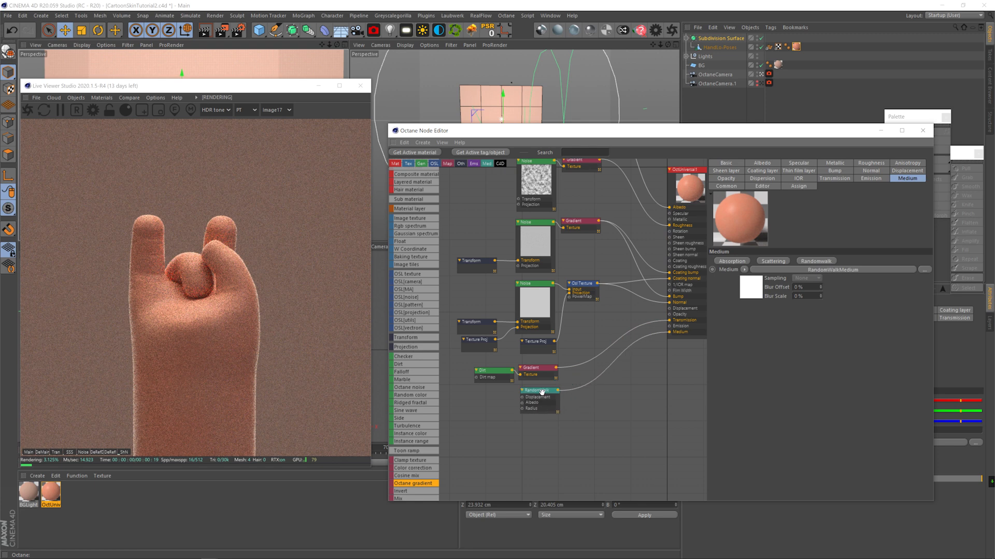
Add a bright red RGB spectrum node and connect it to the Randomwalk medium's Radius.
click(546, 393)
middle_drag(586, 359, 627, 373)
drag(409, 226, 498, 430)
click(526, 427)
click(737, 188)
drag(699, 200, 811, 204)
click(720, 224)
drag(565, 426, 563, 423)
Set the Randomwalk medium's density to 1.
click(579, 404)
drag(804, 163, 732, 158)
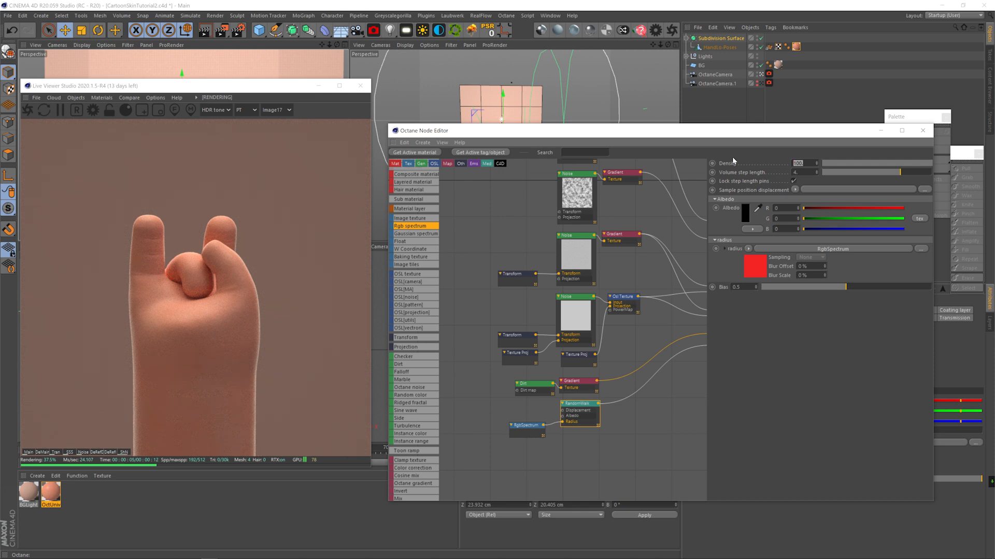
text(1)
key(Return)
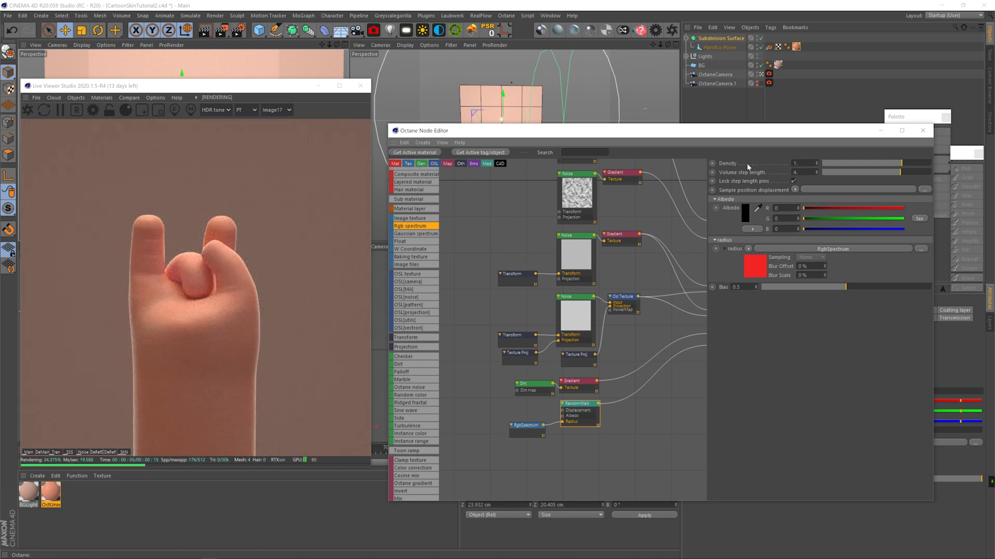
Try Randomwalk medium densities of 0.5 and 50.
drag(634, 134, 597, 117)
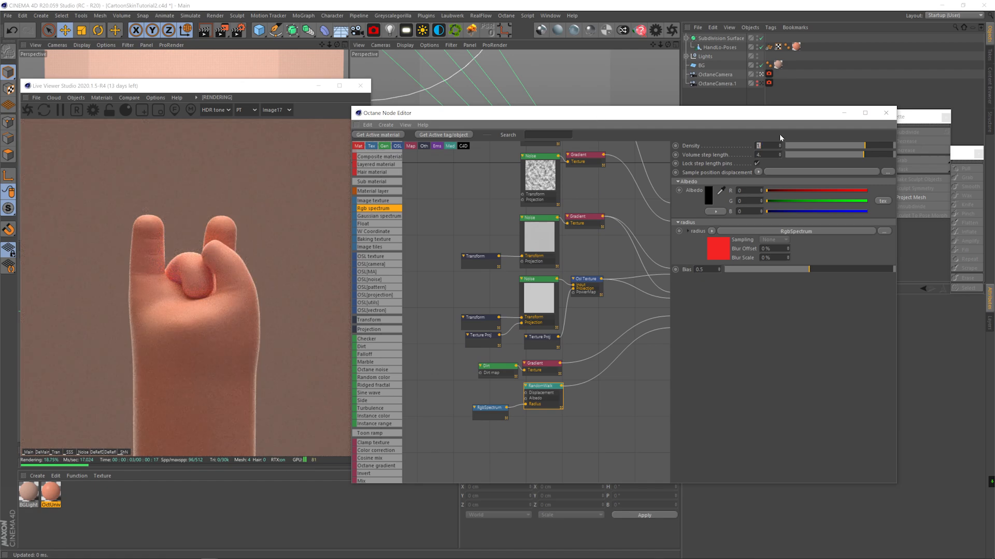
text(0.5)
key(Return)
text(50)
key(Return)
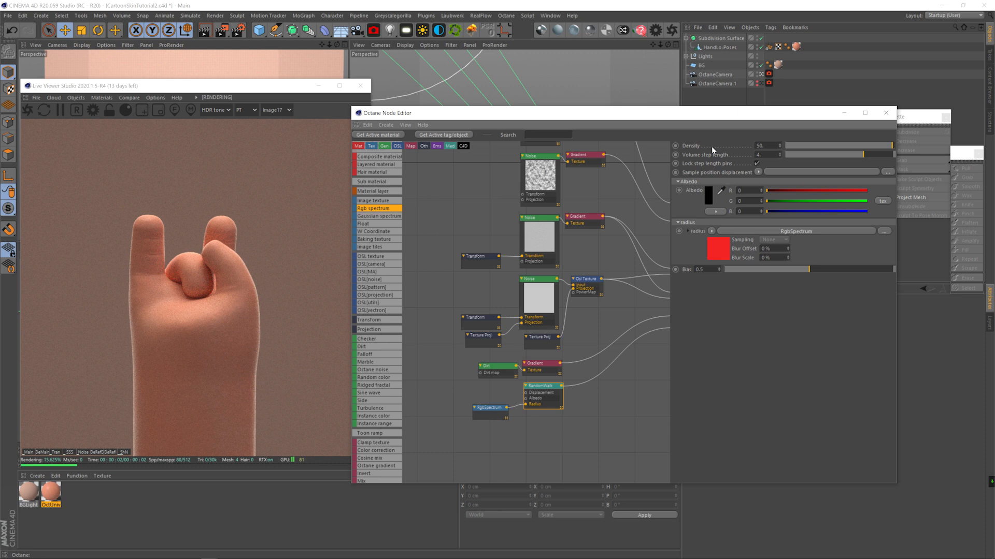
Compare the main and denoised render passes of the hand in the Live Viewer.
click(65, 454)
click(68, 453)
click(30, 453)
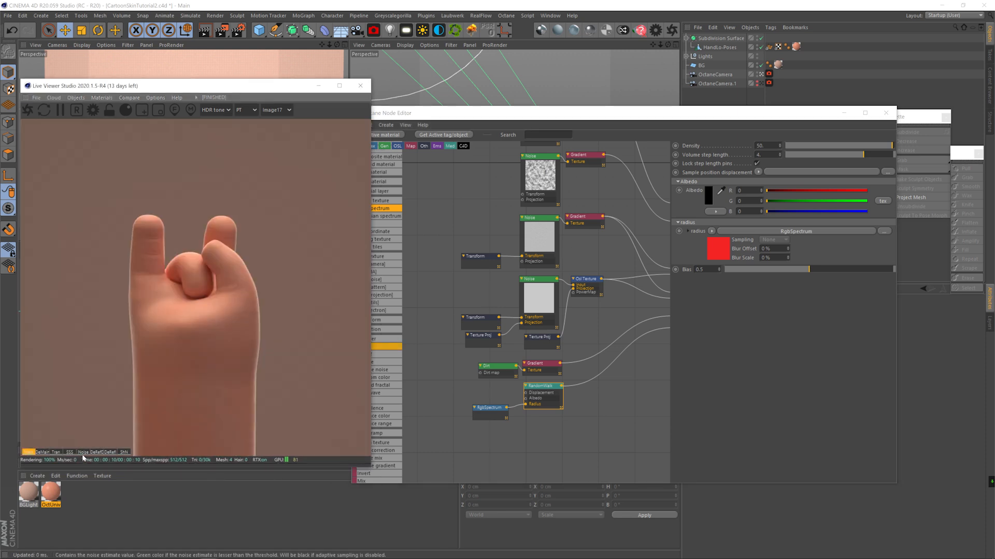
click(70, 452)
click(56, 453)
click(28, 453)
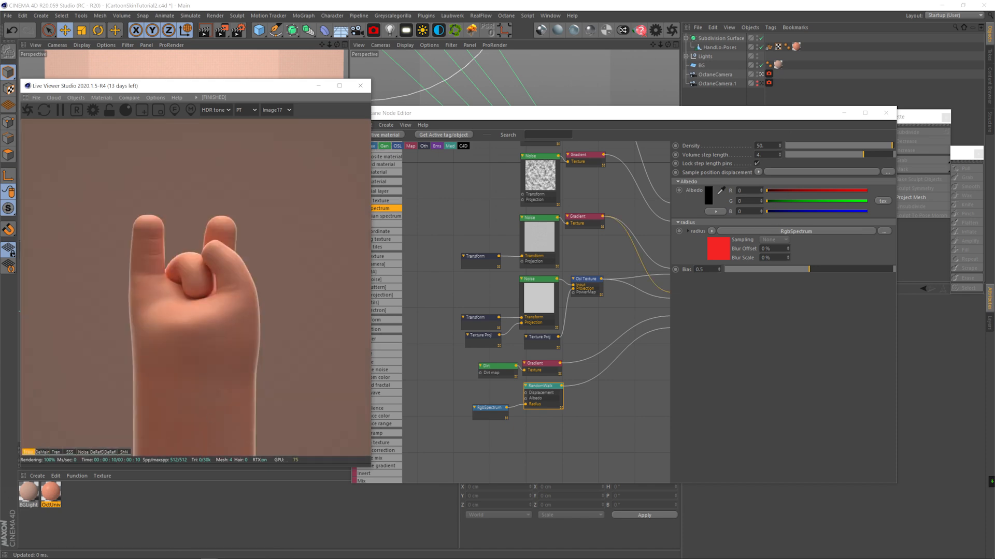
Try a Randomwalk medium density of 5, then set it back to 1.
drag(768, 146, 700, 142)
text(5)
key(Return)
drag(768, 146, 714, 143)
text(1)
key(Return)
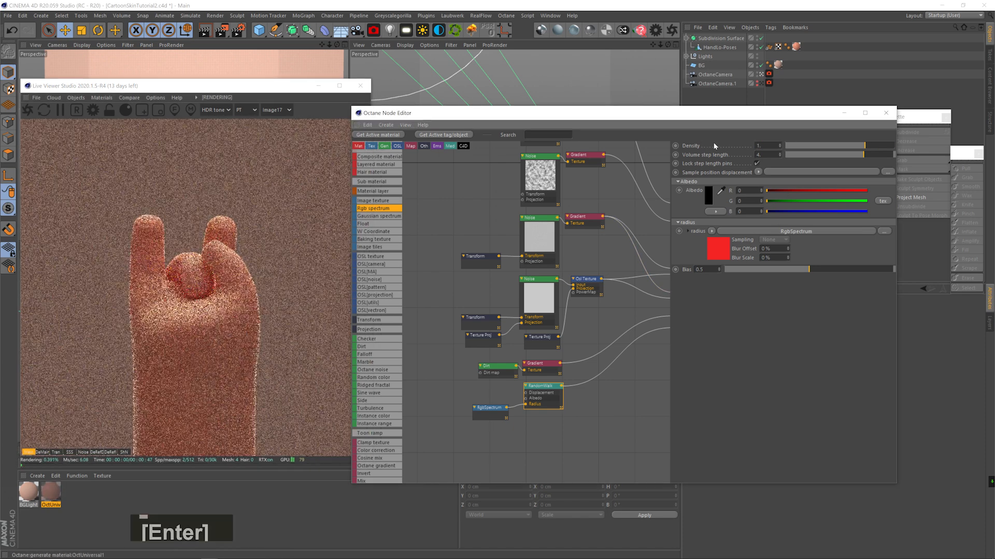
Compare the transmission and subsurface scattering passes of the hand, finishing on the main render pass.
click(56, 453)
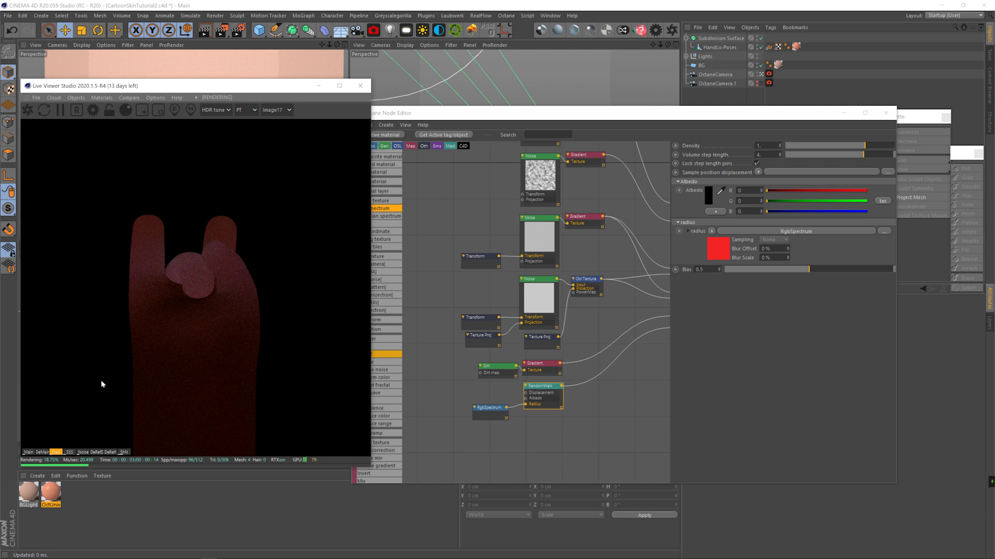
click(69, 452)
click(57, 452)
click(29, 453)
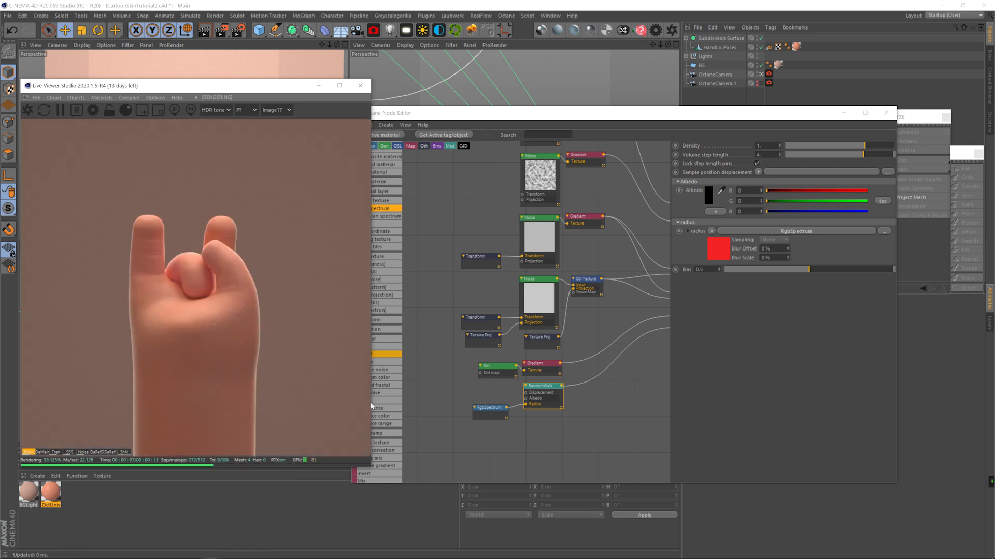
Connect the skin color Gradient to the Randomwalk medium's albedo and check the subsurface scattering pass.
middle_drag(621, 429, 623, 485)
scroll(591, 323, down, 1)
drag(594, 189, 536, 416)
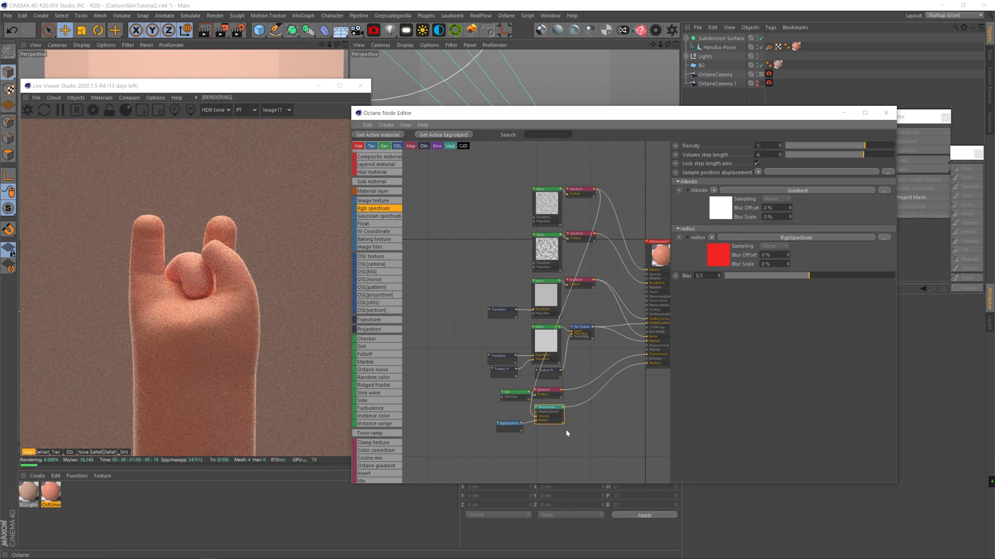
click(69, 452)
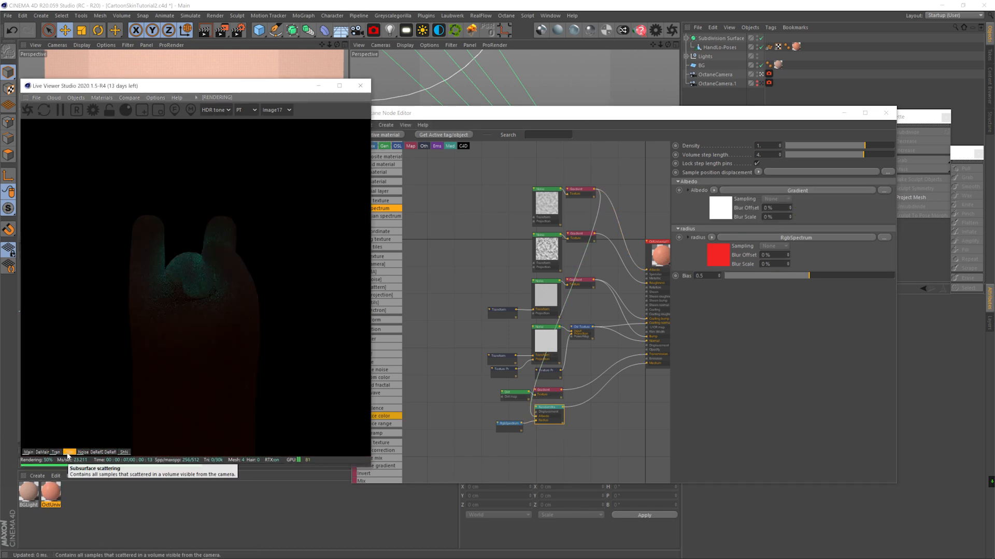
click(36, 453)
Move the skin color Noise and Gradient nodes and the Dirt node away from the material to make room for more nodes.
click(532, 414)
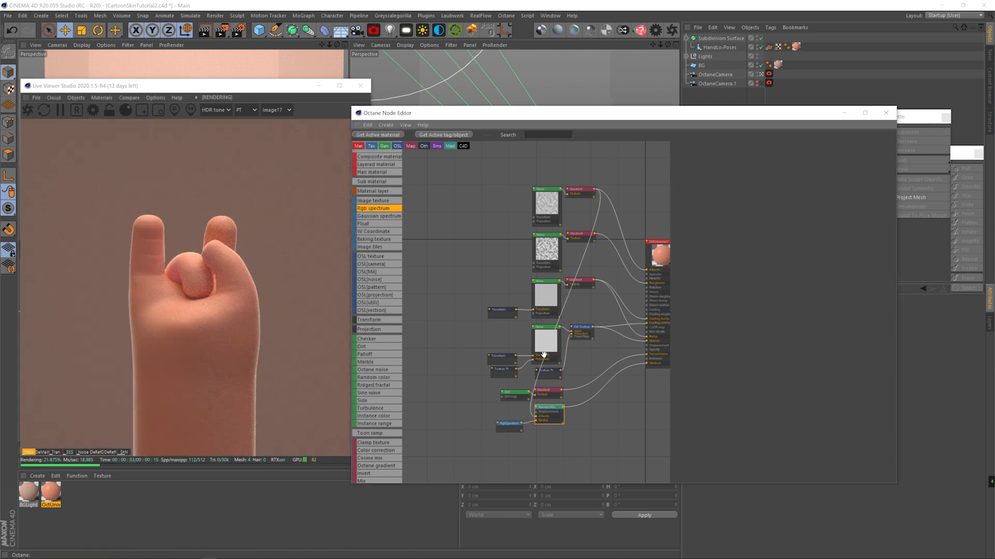
middle_drag(579, 309, 553, 315)
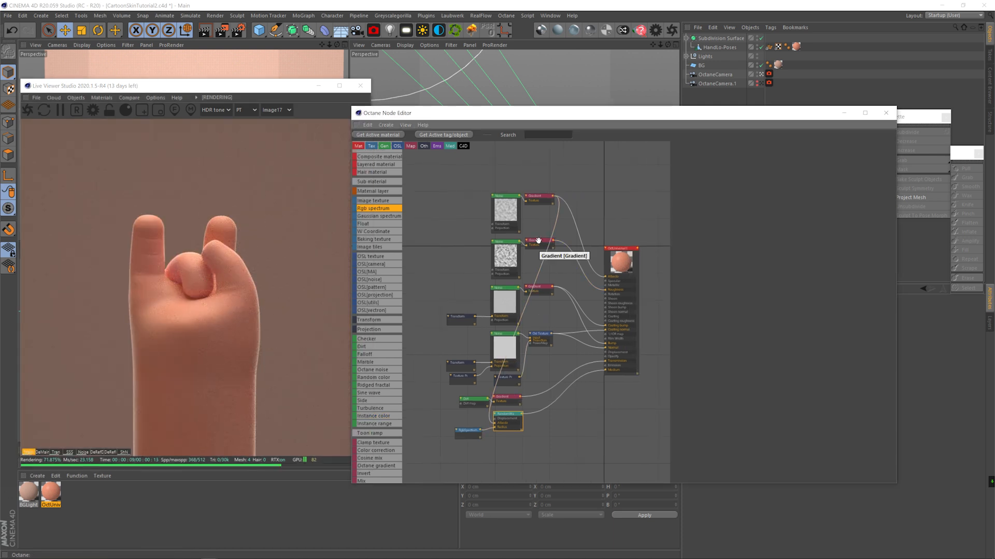
click(512, 241)
middle_drag(454, 310, 457, 350)
drag(477, 263, 441, 258)
middle_drag(432, 345, 477, 318)
drag(515, 414, 419, 416)
middle_drag(449, 346, 453, 363)
scroll(373, 455, down, 1)
Add a Mix texture driven by Dirt that blends a color-corrected copy of the skin Gradient with the original, and connect it to the material's albedo.
drag(373, 457, 552, 215)
click(531, 233)
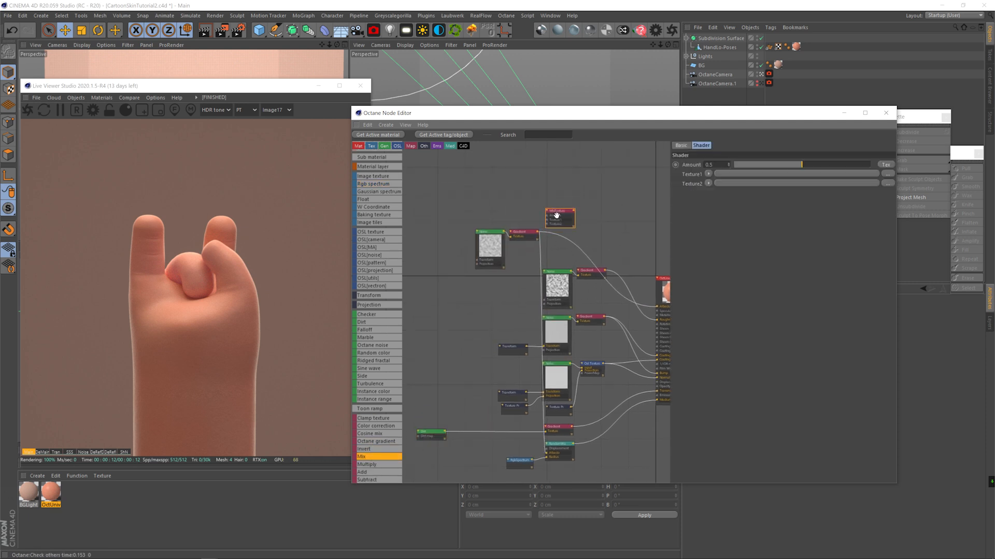
drag(376, 426, 548, 222)
drag(446, 435, 548, 215)
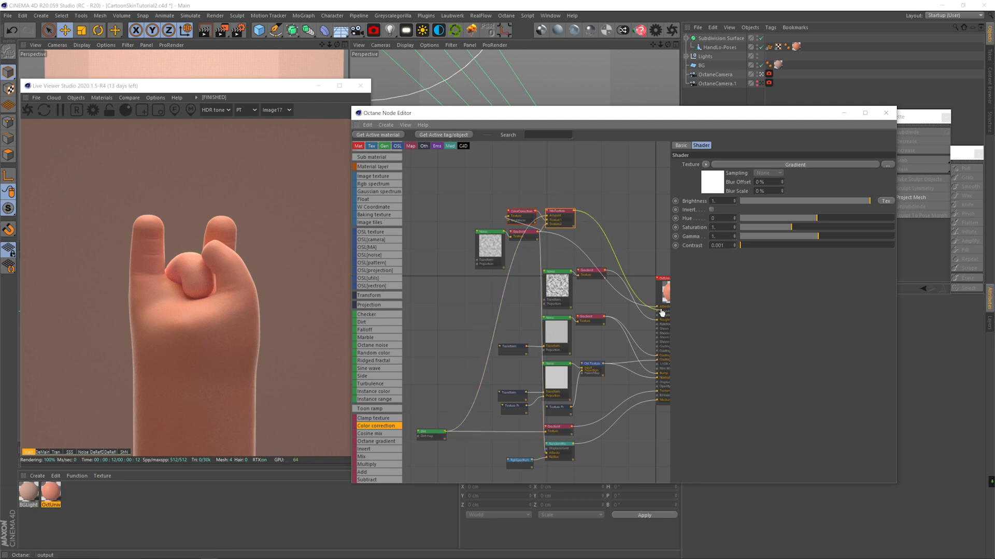
drag(658, 309, 657, 306)
Set the Color Correction's gamma to about 1.57, saturation to about 1.05 and hue to about -0.015.
click(533, 218)
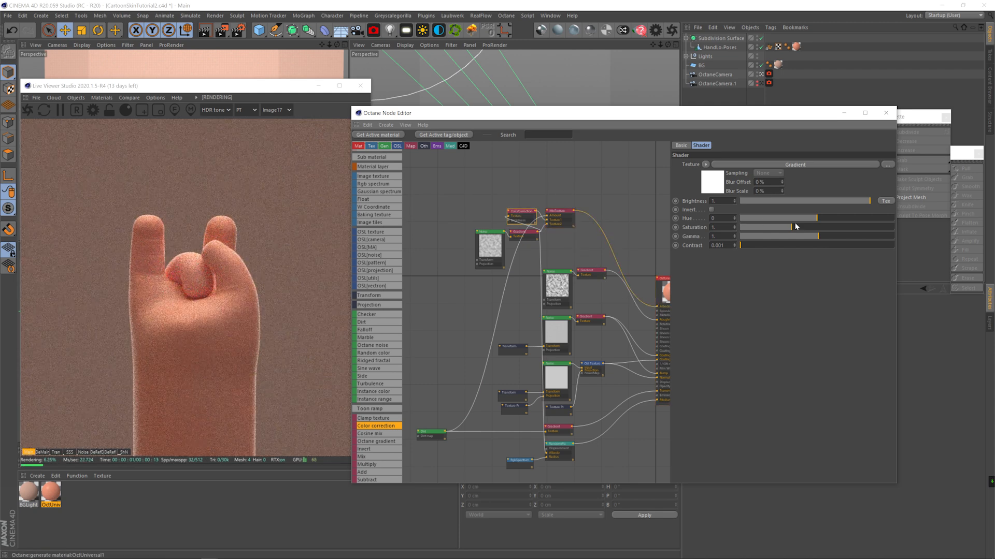
drag(820, 239, 821, 239)
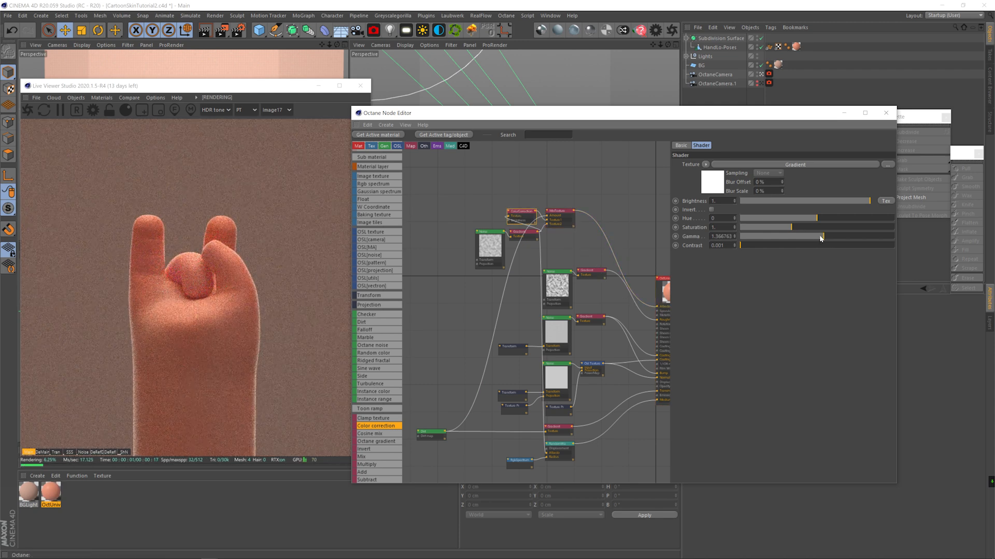
drag(788, 228, 815, 220)
Solo the Dirt and Mix texture nodes to examine the mask and blended albedo on the hand, and return to the full render.
right_click(432, 433)
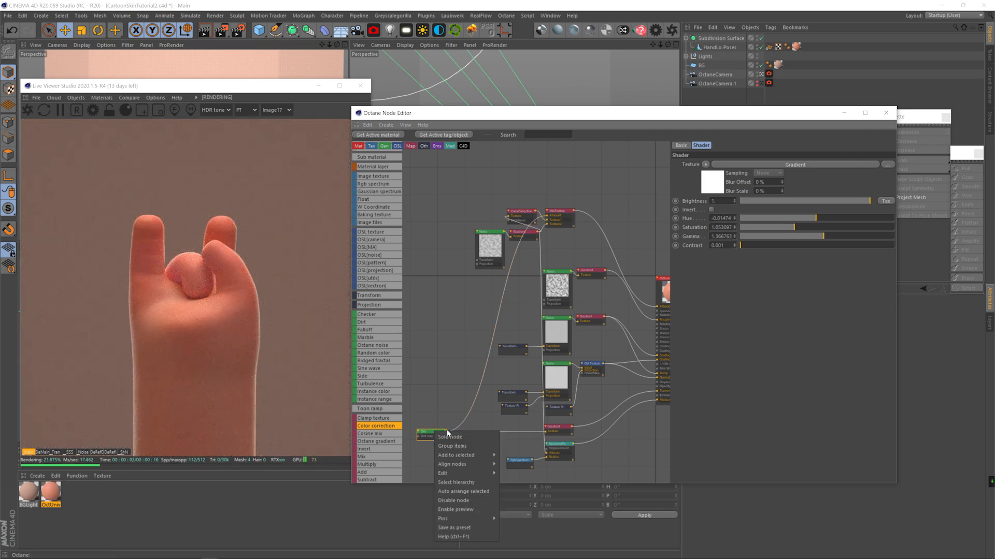
click(449, 436)
right_click(557, 212)
click(574, 216)
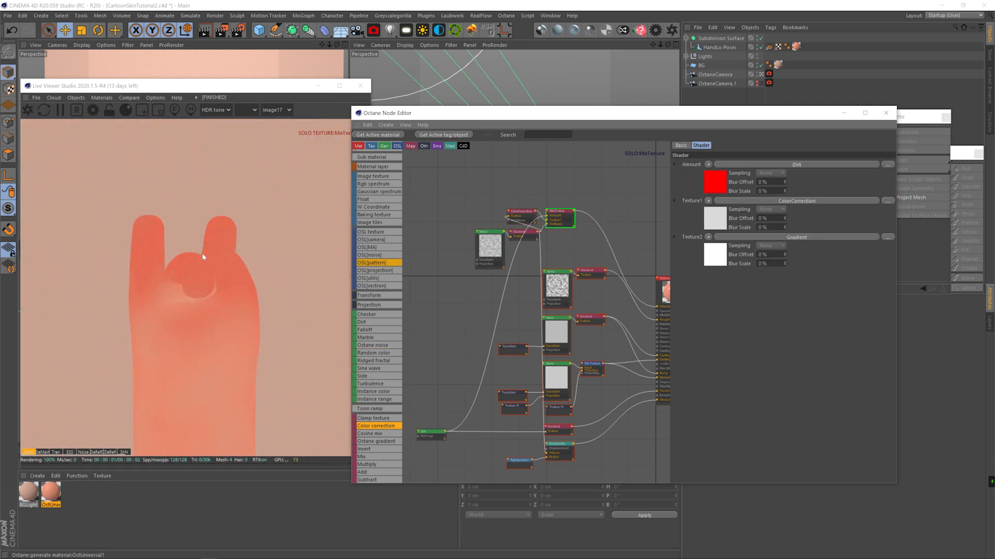
right_click(561, 211)
click(570, 217)
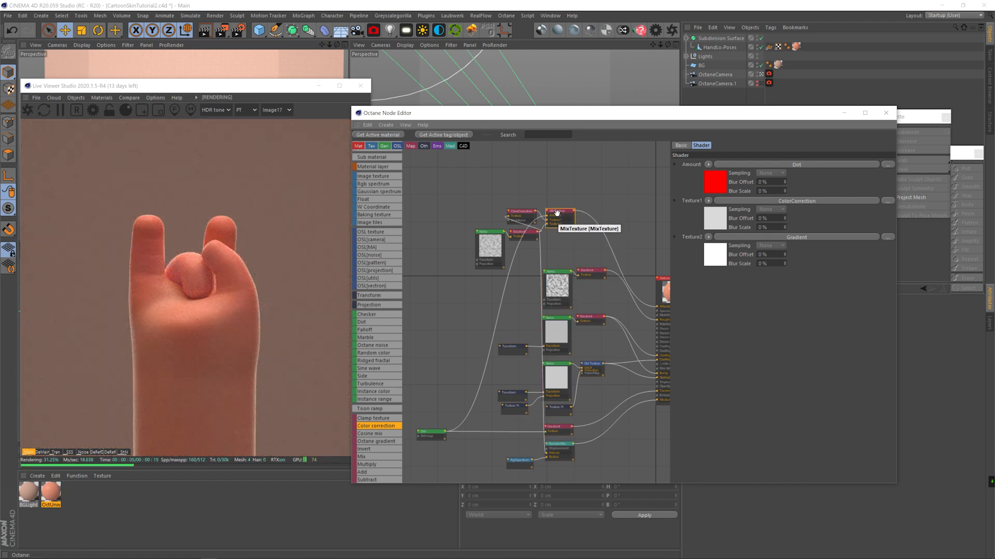
middle_drag(586, 195, 545, 180)
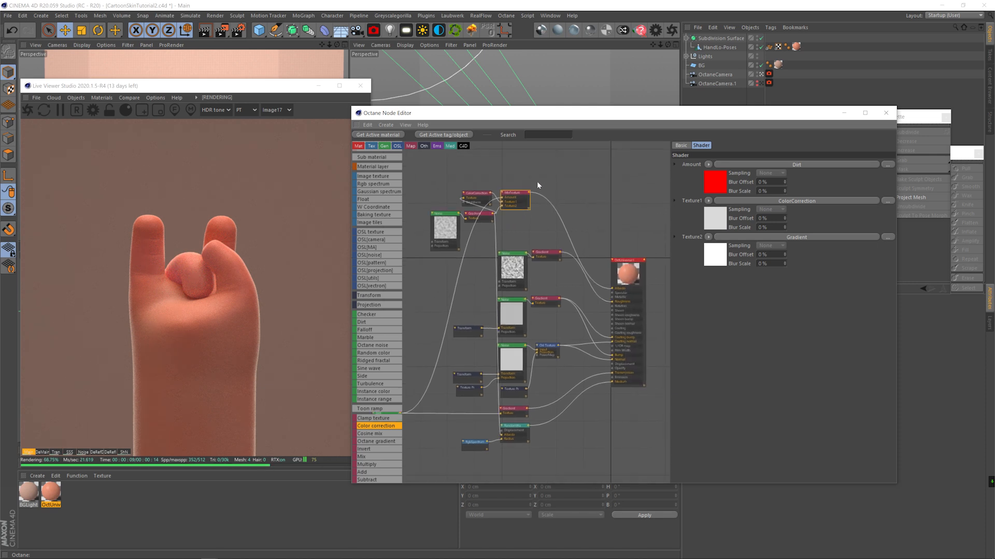
Rename the hand's skin material to Light Skin.
double_click(51, 505)
text(Light Skin)
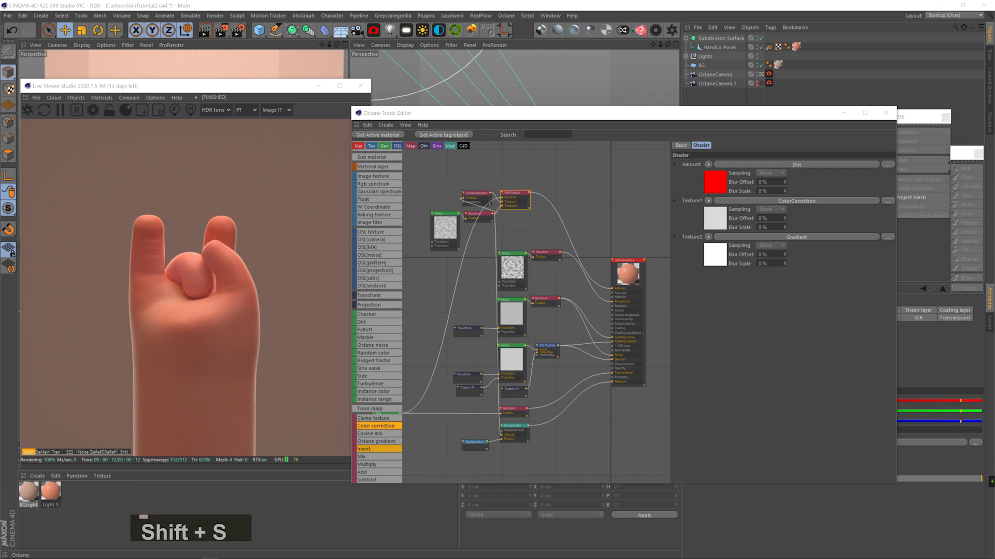
key(Return)
Duplicate the Light Skin material, name the copy Dark Skin and assign it to the hand.
ctrl+drag(56, 506, 73, 495)
double_click(73, 504)
text(Dark Skin)
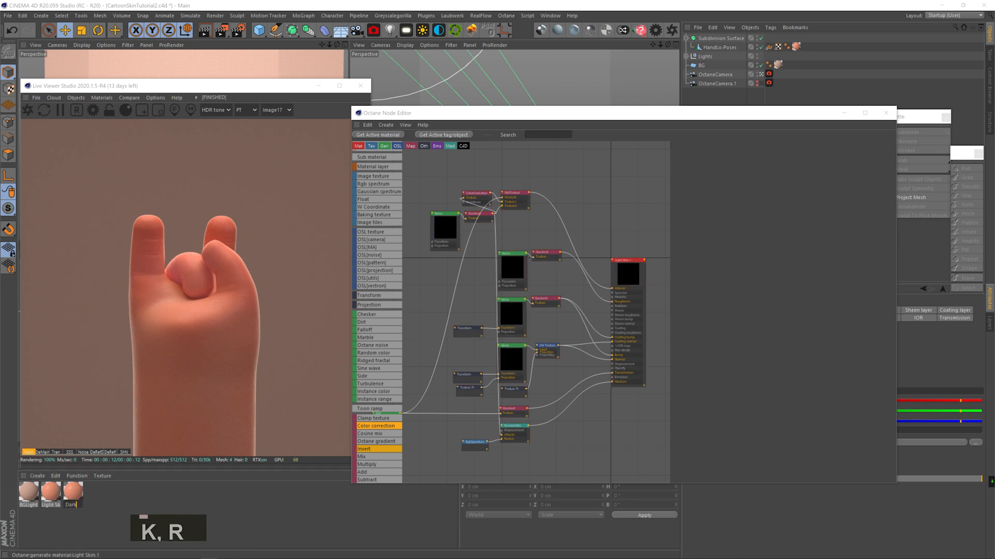
key(Return)
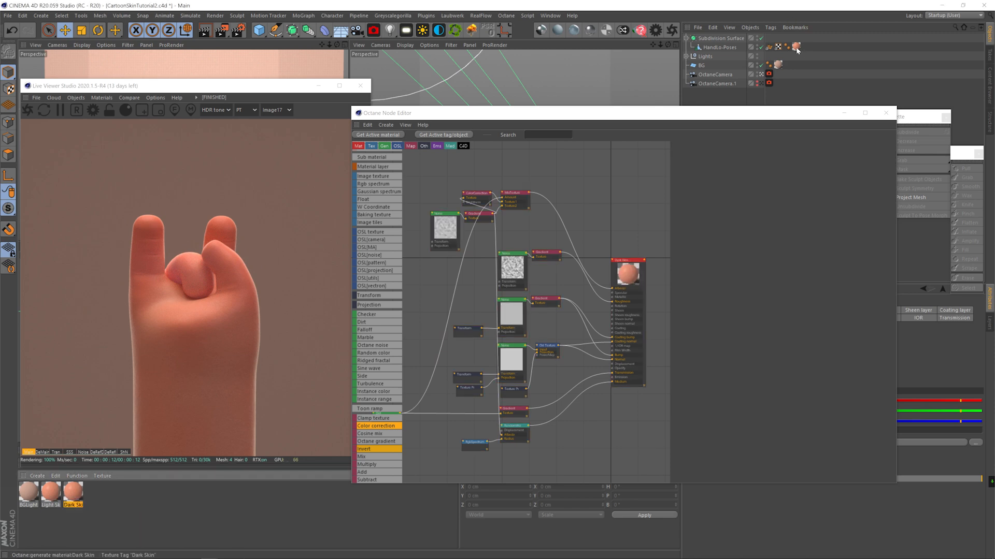
Recolor the first knot of Dark Skin's albedo gradient to a dark brown with 64% saturation and 37% value.
click(474, 214)
click(721, 253)
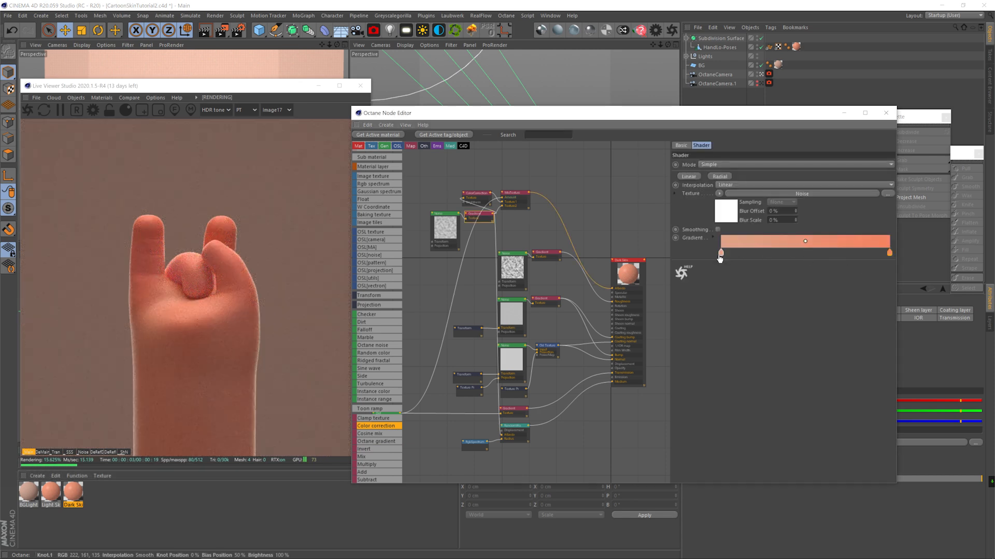
double_click(721, 253)
click(756, 274)
drag(742, 282, 716, 281)
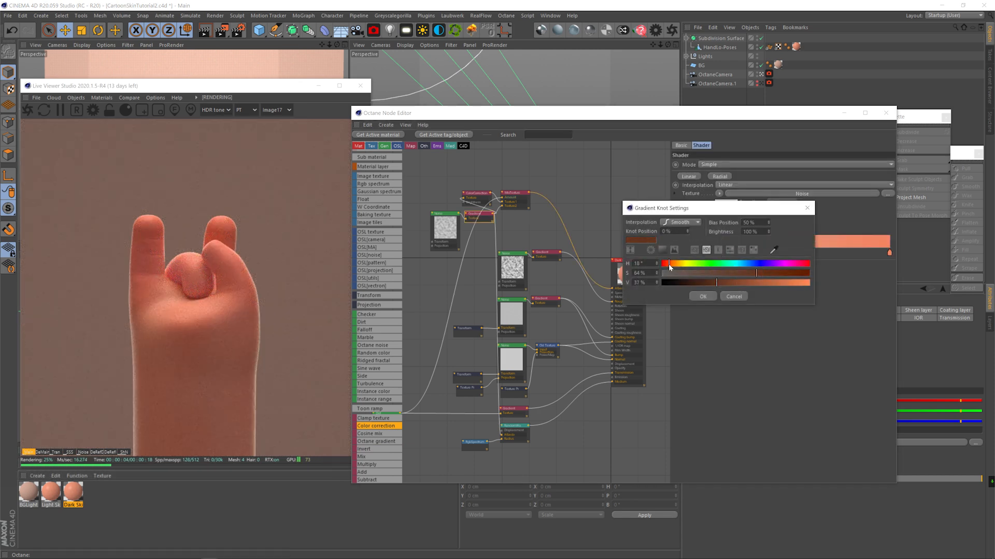
click(703, 297)
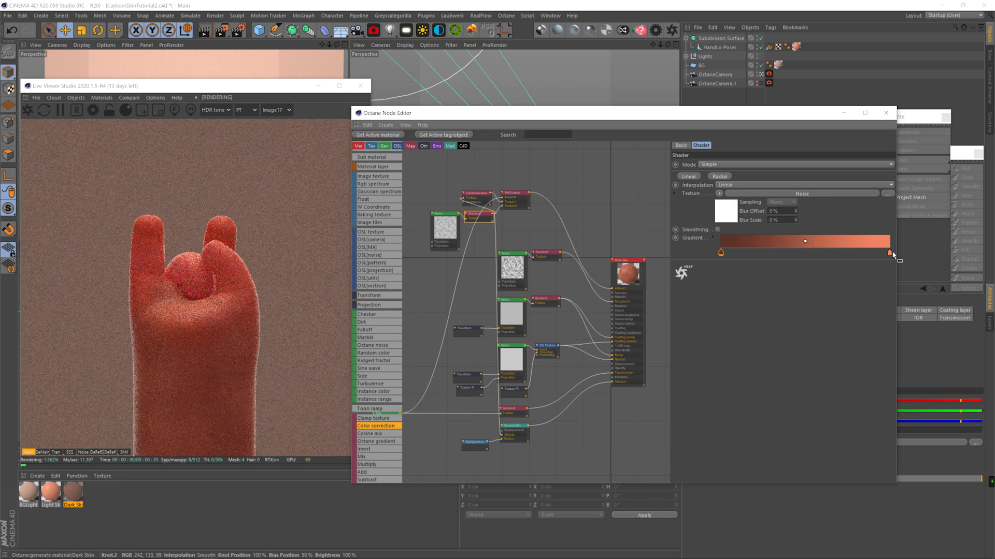
Darken the last knot of Dark Skin's albedo gradient to a deep reddish brown.
double_click(890, 253)
click(887, 281)
click(876, 294)
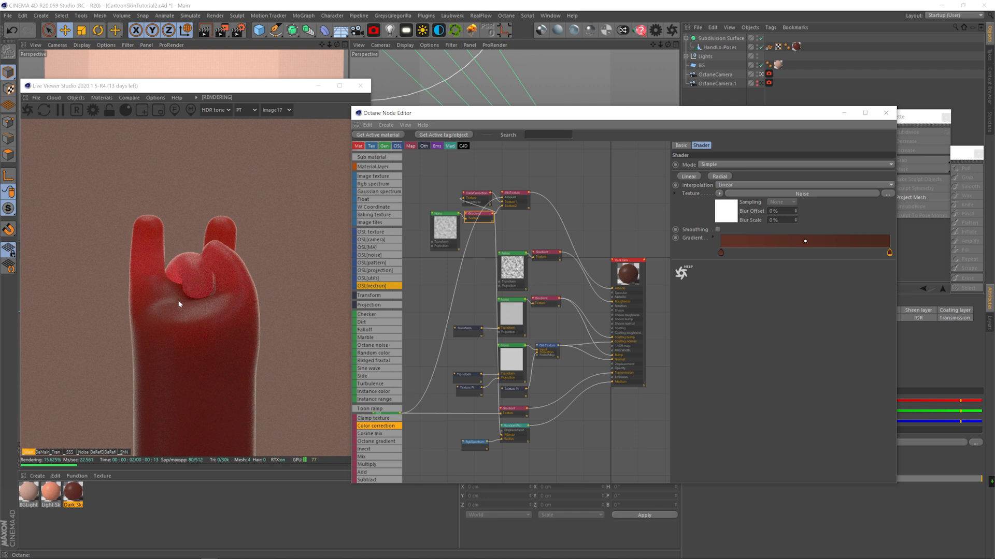
Set the transmission gradient's first knot to 10° hue, 65% saturation and 100% value, and darken its second knot to deep red-brown.
middle_drag(545, 390, 524, 338)
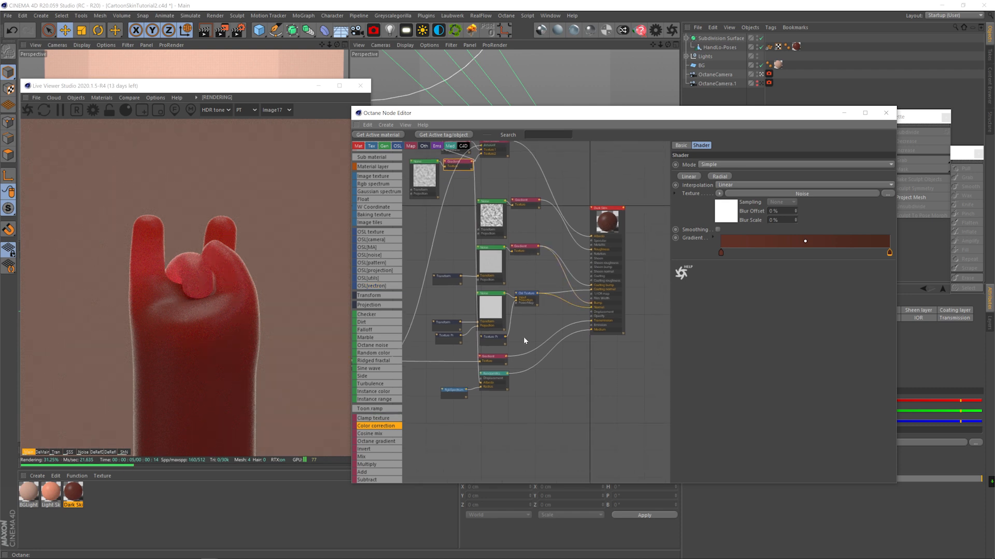
click(488, 358)
double_click(721, 252)
drag(748, 273, 761, 273)
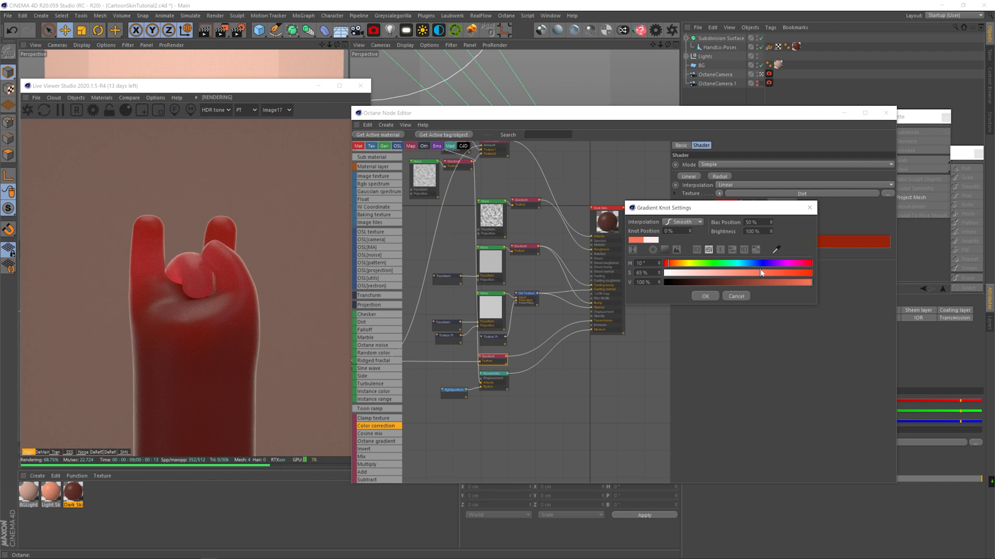
click(705, 295)
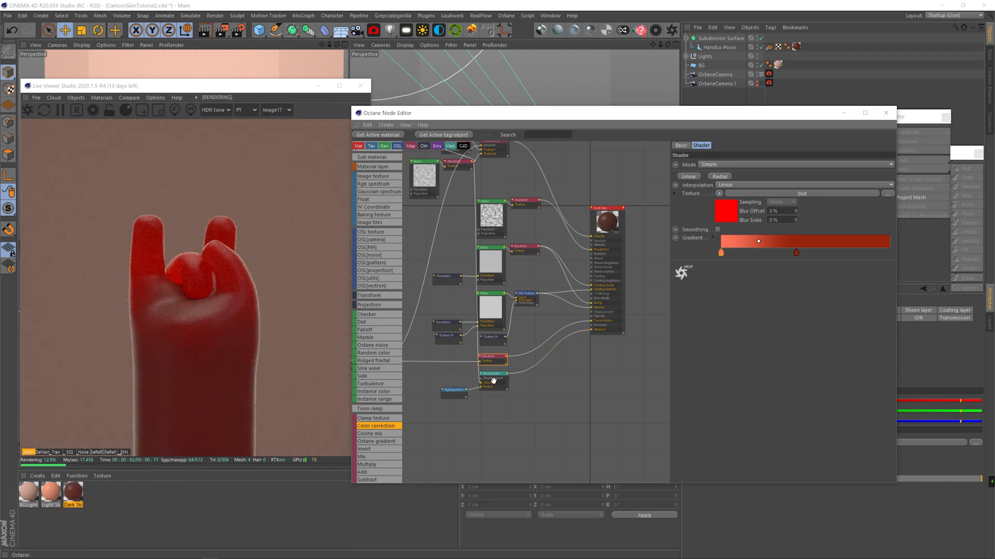
double_click(796, 253)
drag(816, 280, 797, 281)
click(783, 293)
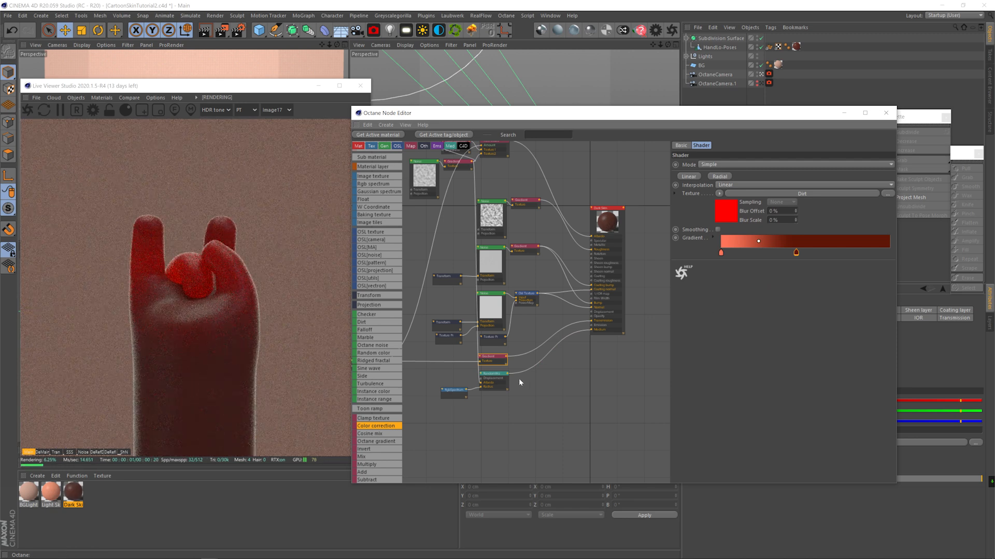
Set the Dark Skin Randomwalk medium's density to 50.
click(497, 378)
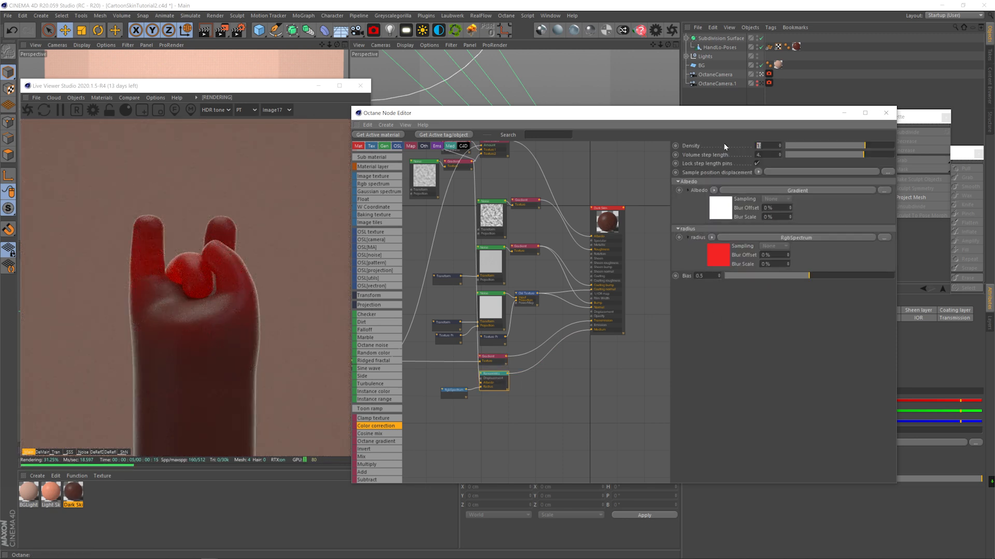
text(50)
key(Return)
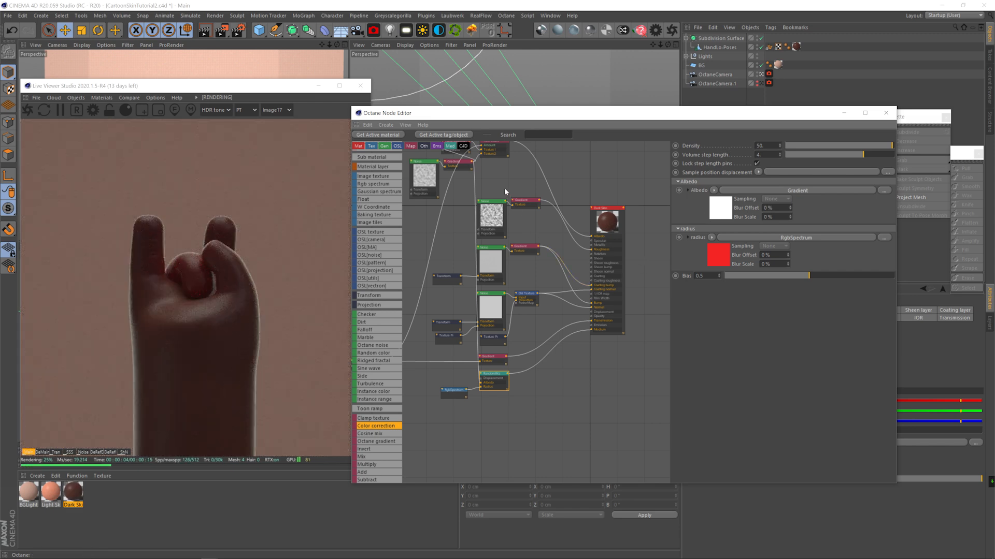
Solo Dark Skin's Mix texture to examine the blended albedo on the hand, and return to the full render.
middle_drag(504, 188, 536, 222)
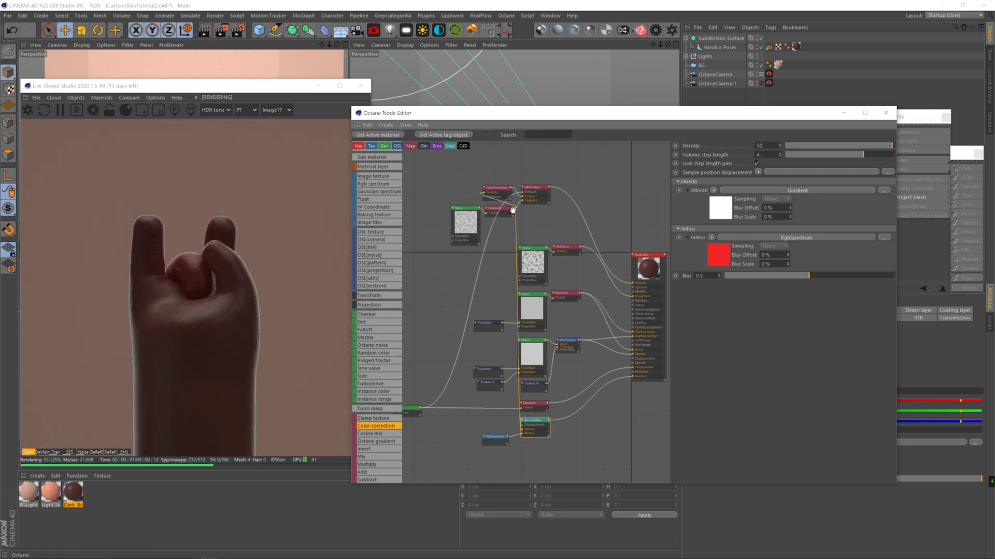
right_click(538, 187)
click(544, 178)
right_click(538, 191)
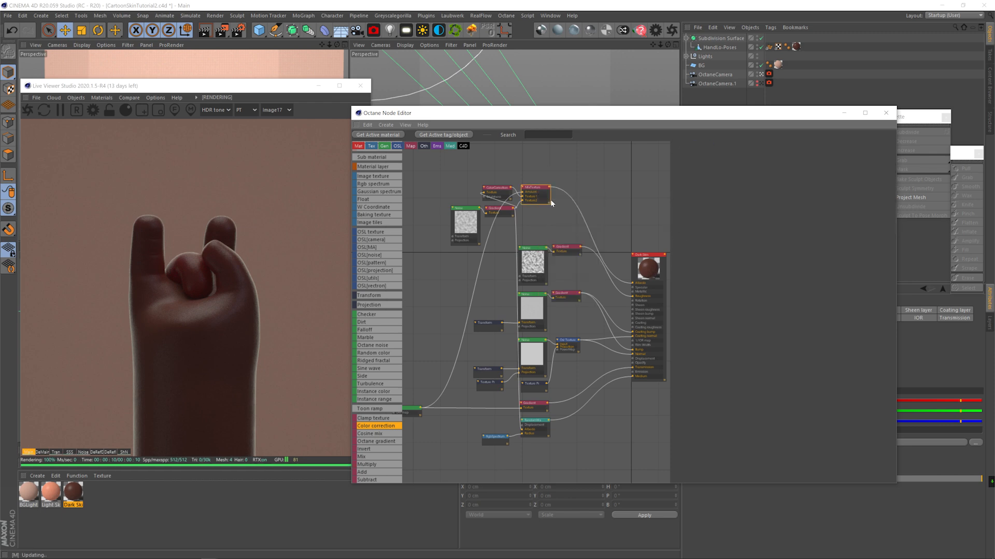
click(551, 200)
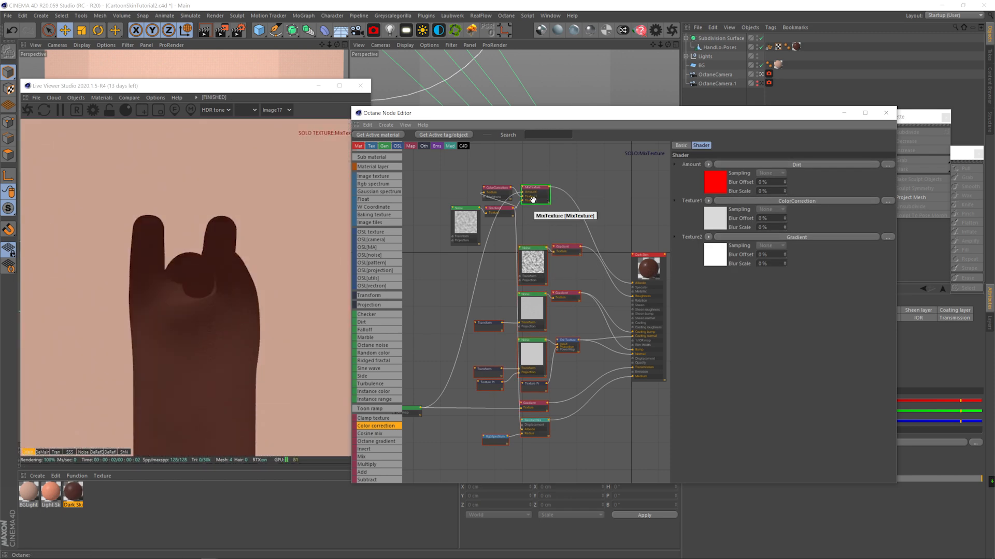
right_click(532, 188)
click(544, 194)
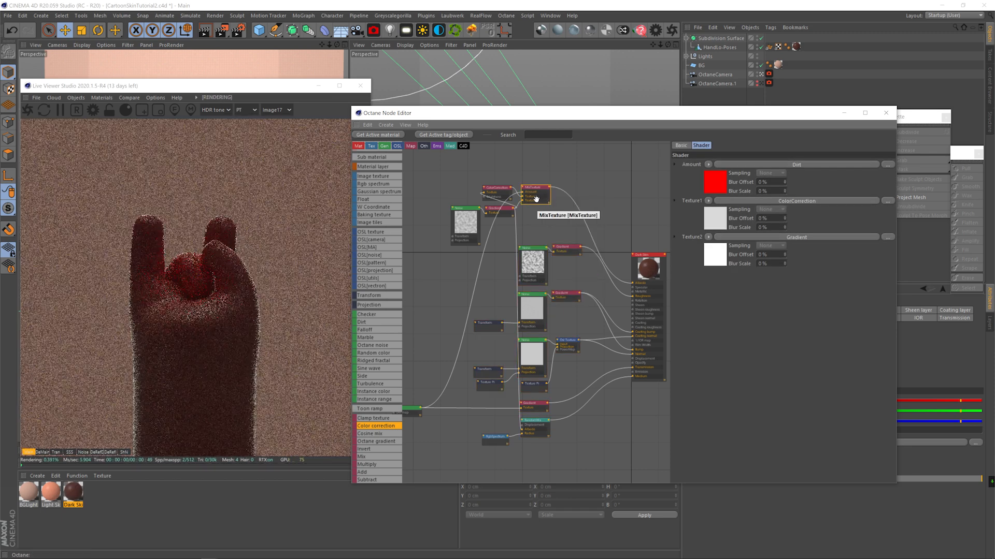
Set the first knot of the Dark Skin transmission gradient to a teal with a 162° hue.
middle_drag(572, 432, 557, 417)
click(483, 425)
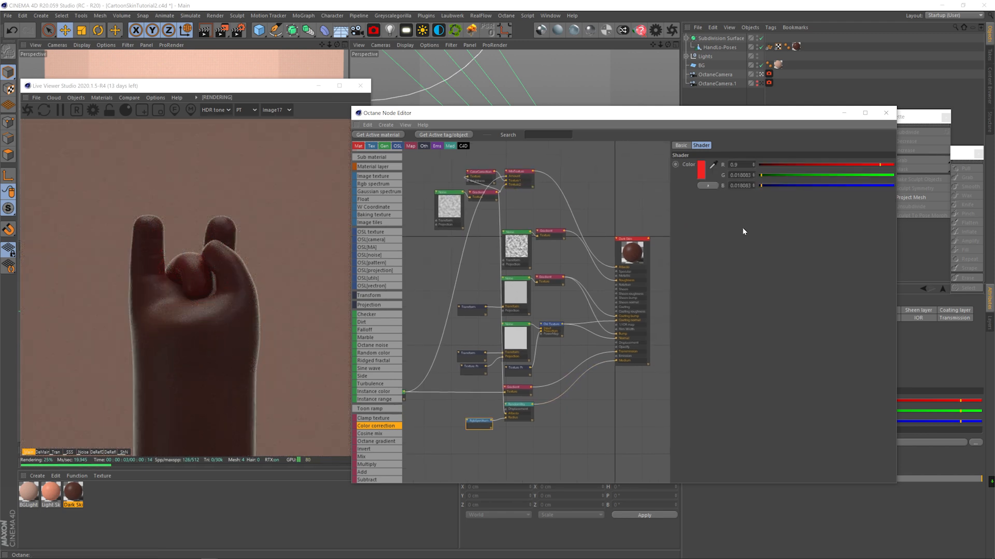
click(517, 388)
double_click(720, 252)
click(728, 262)
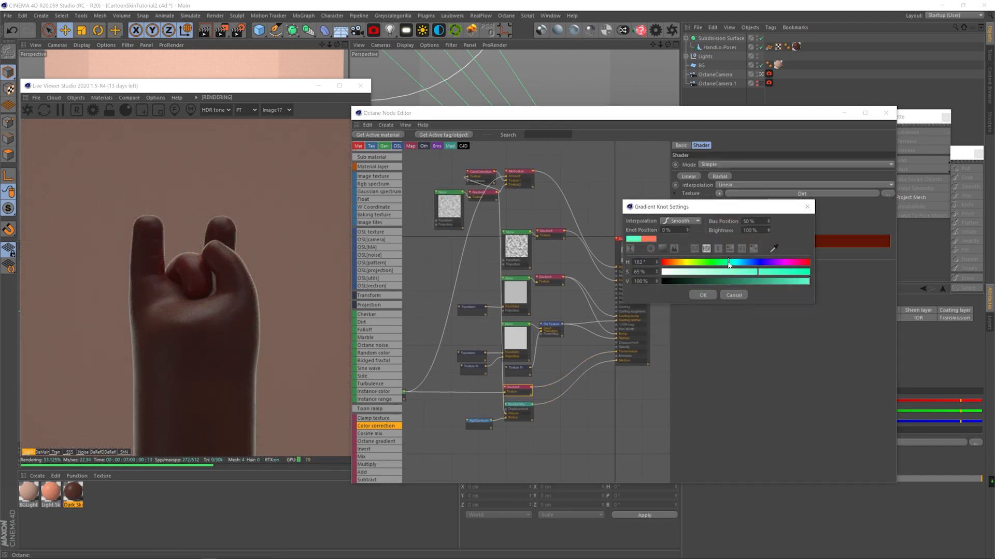
click(703, 295)
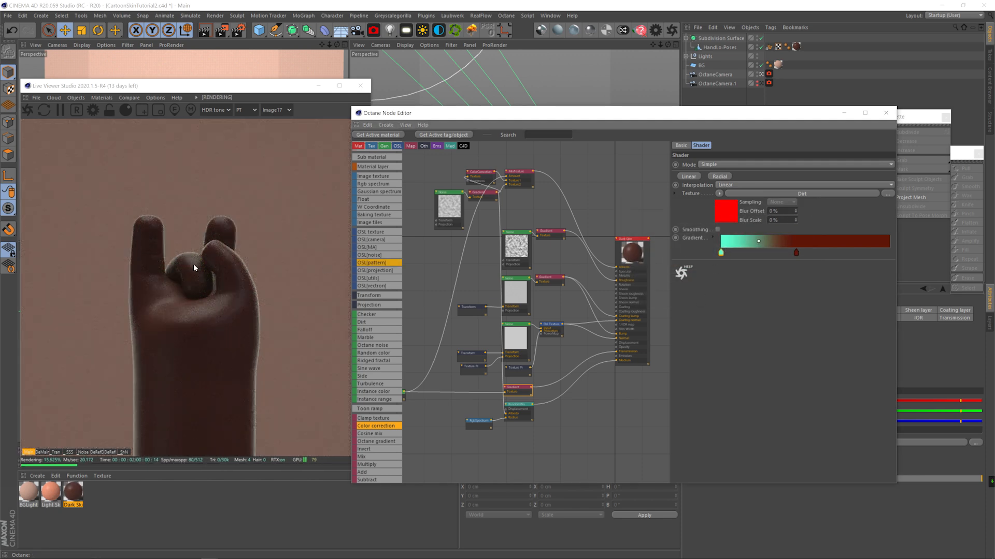
Set the first knot of Dark Skin's transmission gradient to a green with RGB of about 109, 212, 111.
double_click(720, 252)
click(726, 263)
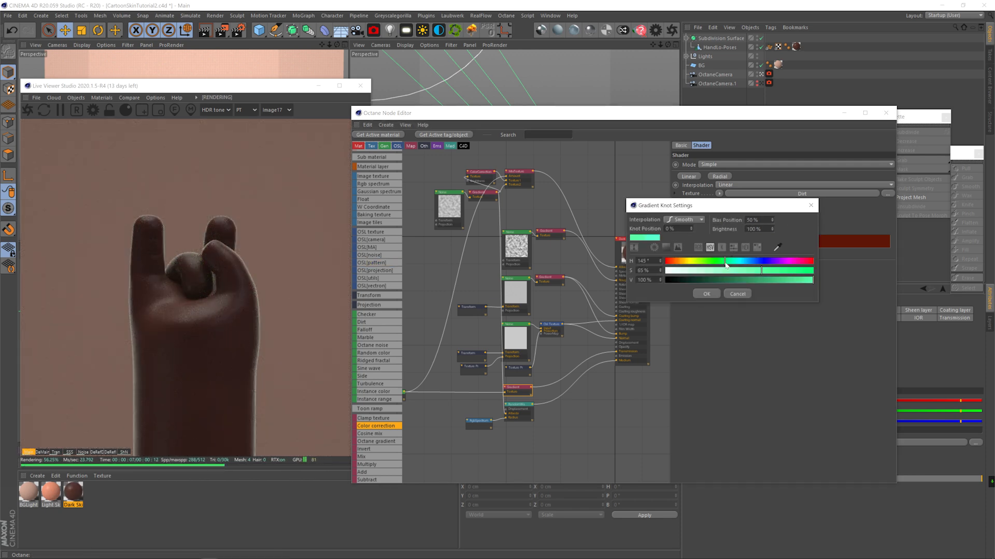
click(788, 279)
click(753, 270)
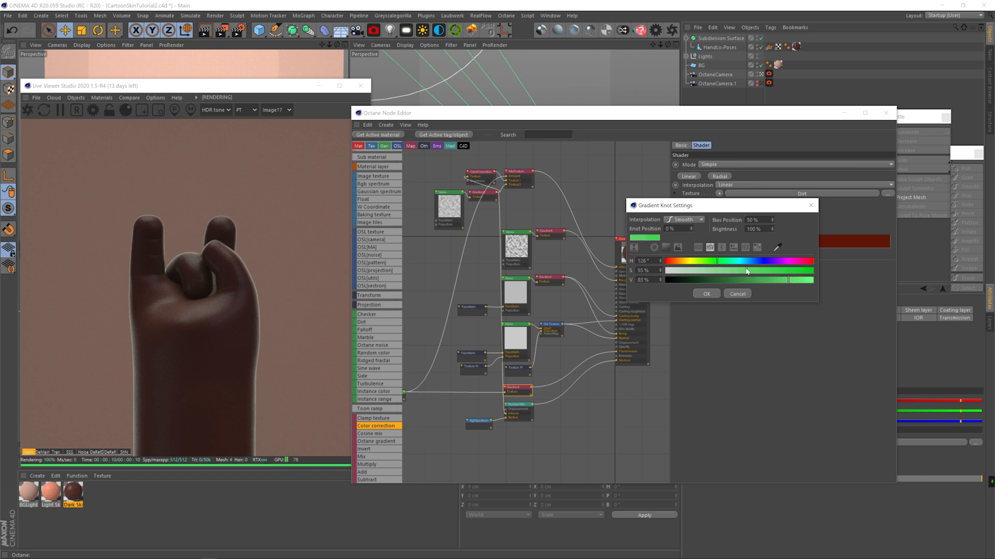
click(697, 247)
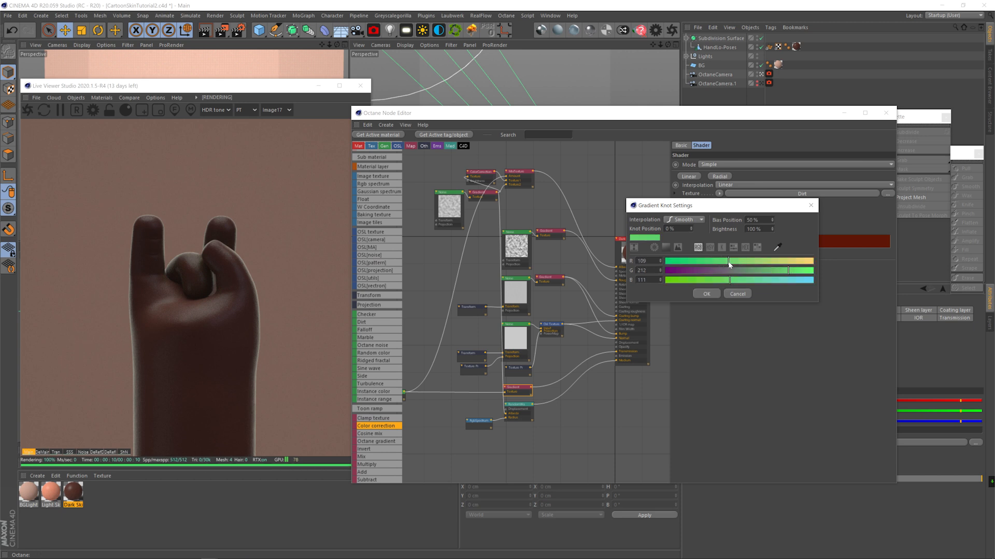
click(702, 294)
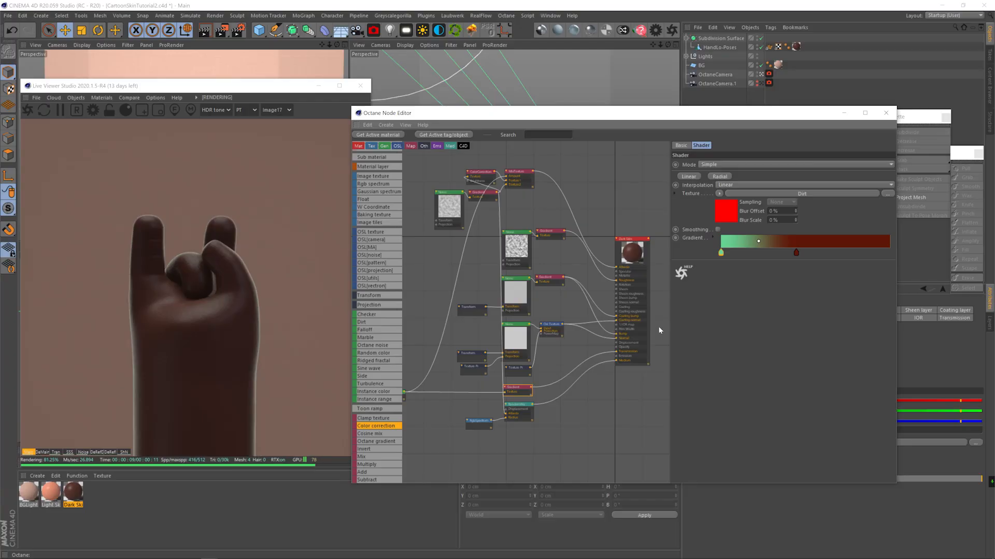
Set the transmission gradient's first knot to a red with RGB values 218, 73 and 74.
double_click(720, 252)
click(707, 281)
click(705, 272)
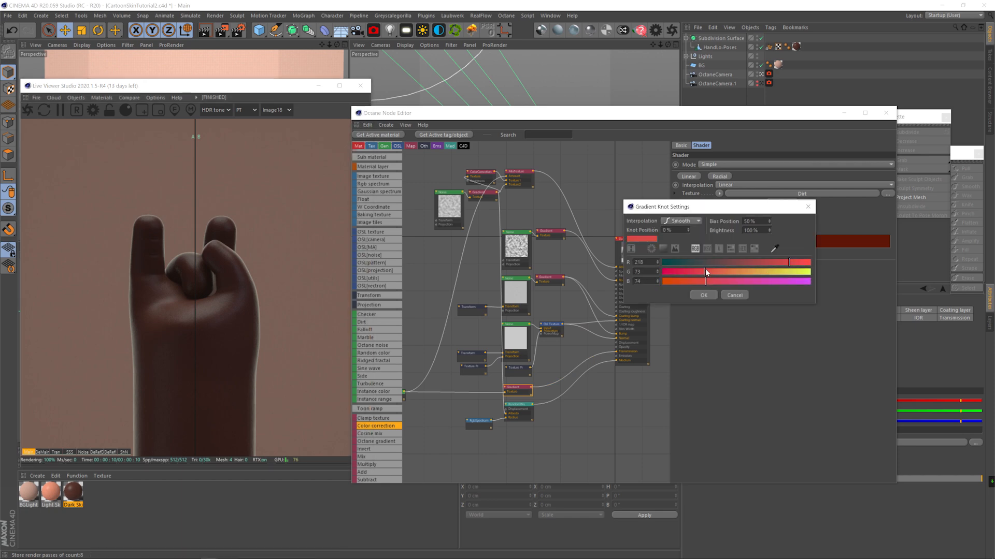
click(707, 295)
Compare the current hand render with the stored render across the image, and turn the A/B comparison off.
drag(196, 278, 290, 267)
click(128, 98)
click(138, 116)
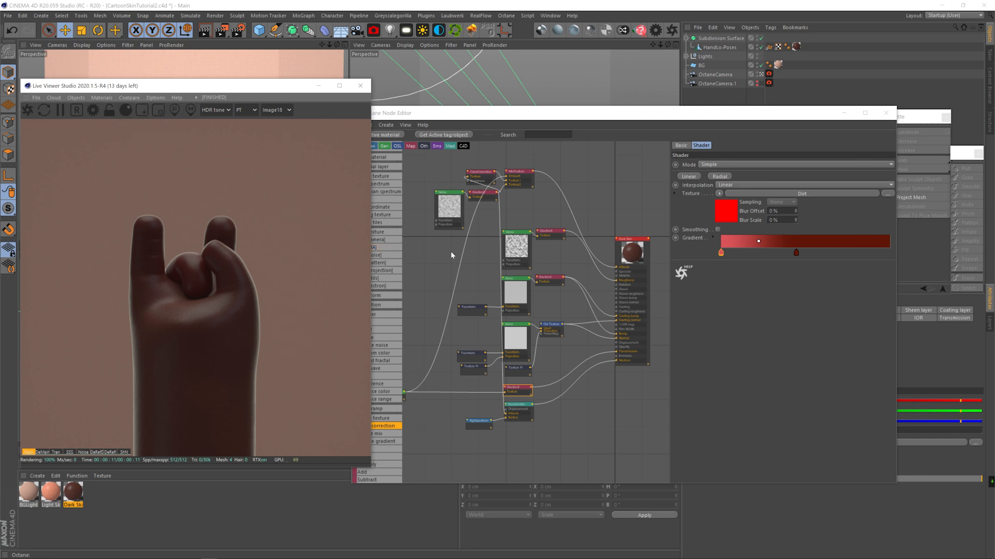
Assign the Light Skin material to the hand and duplicate that material.
drag(52, 493, 797, 47)
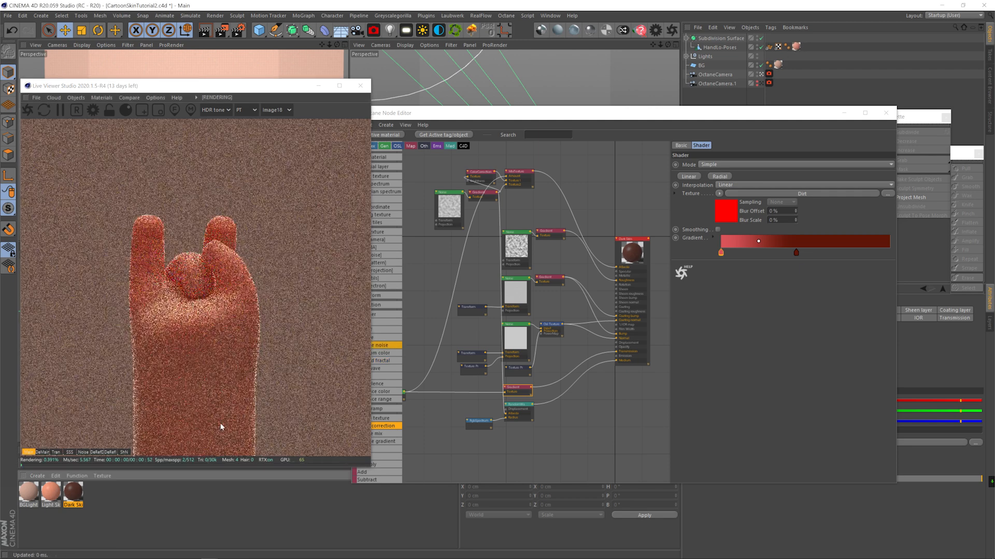
click(51, 492)
ctrl+drag(51, 493, 104, 495)
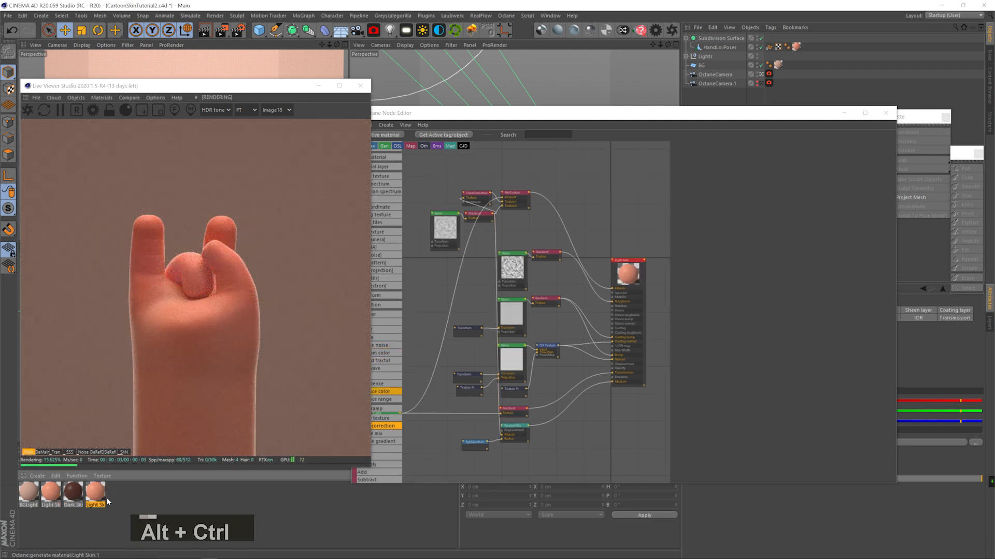
Rename the duplicated Light Skin material LightMoles and assign it to the hand.
double_click(97, 505)
text(LightMoles)
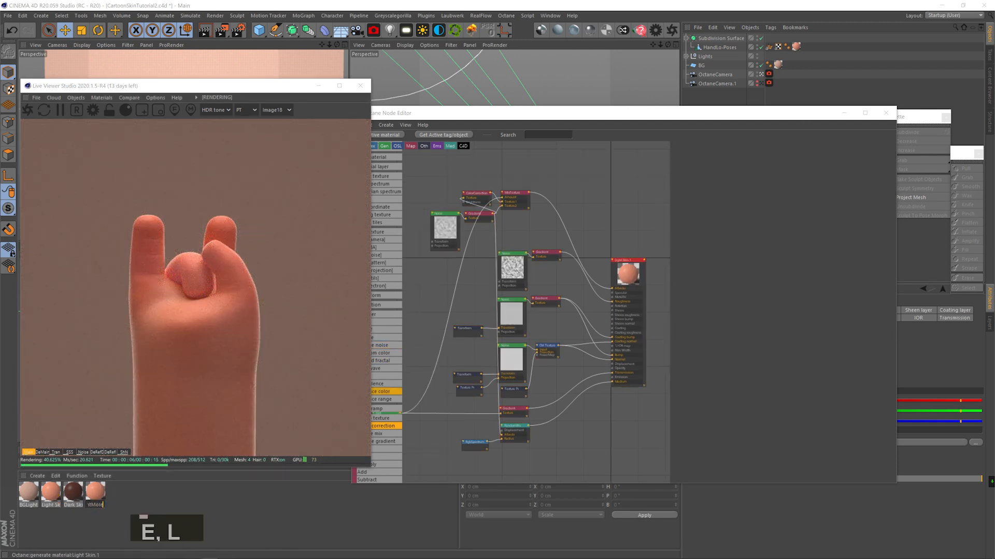
key(Return)
drag(801, 44, 798, 48)
Add an Octane noise node above the LightMoles graph and connect it to the material's Albedo input.
middle_drag(442, 175, 486, 211)
drag(486, 211, 563, 238)
drag(375, 345, 519, 196)
click(532, 189)
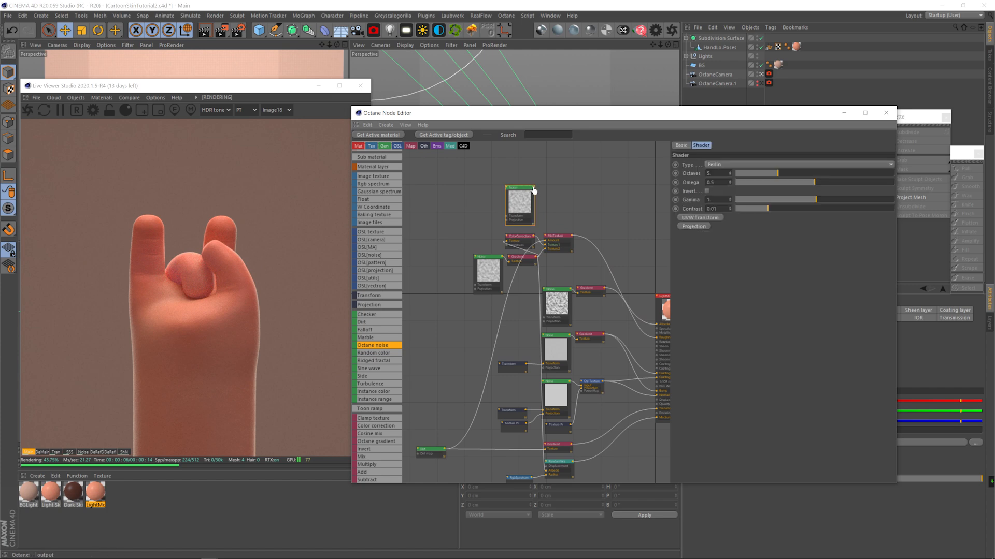
drag(610, 233, 659, 325)
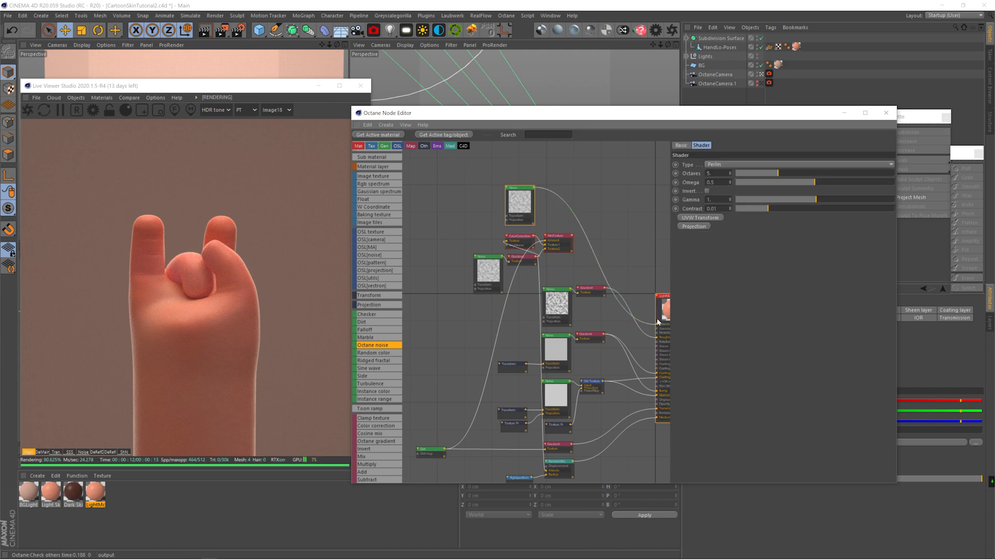
Set the new noise to Circular with 3 octaves, gamma of about 4.21 and contrast of about 17.99.
drag(803, 209, 840, 197)
click(788, 165)
click(756, 191)
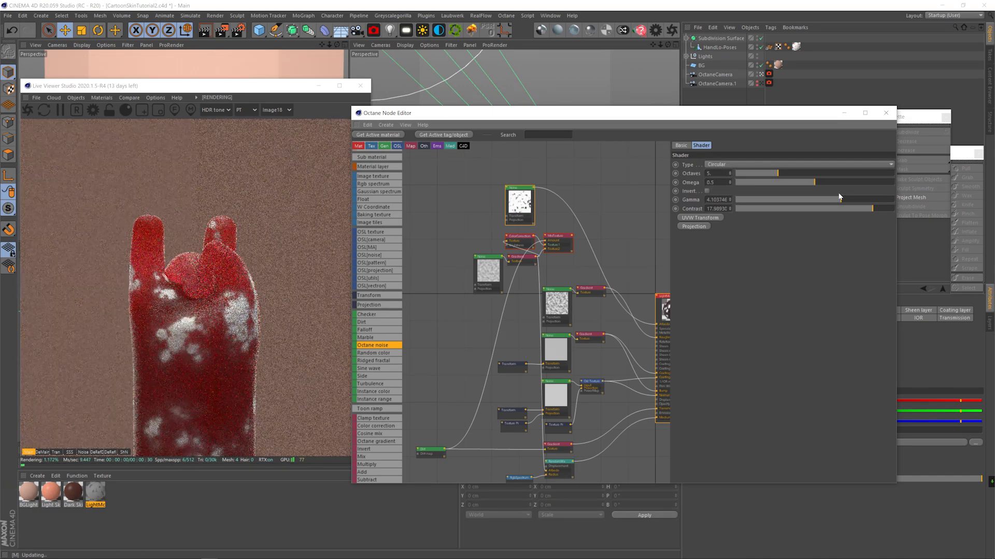
drag(777, 173, 757, 173)
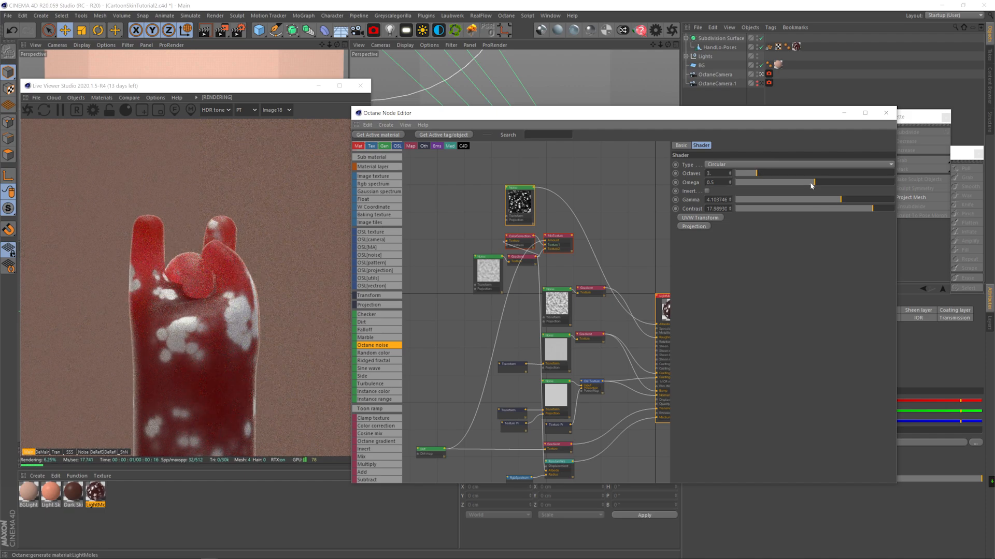
drag(842, 201, 841, 198)
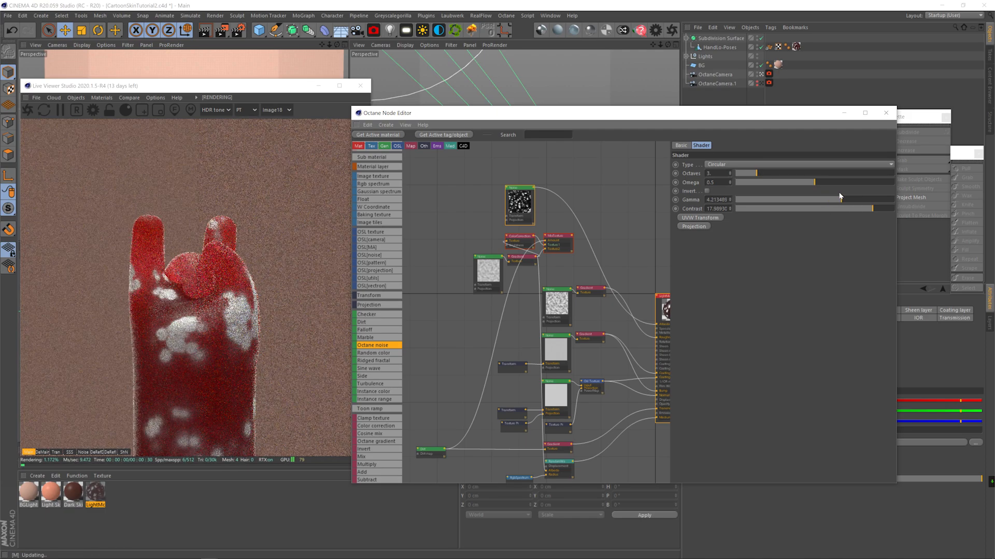
Scale the mole noise uniformly with a Transform node, and raise its gamma to about 10.08 and contrast to about 44.79.
click(479, 210)
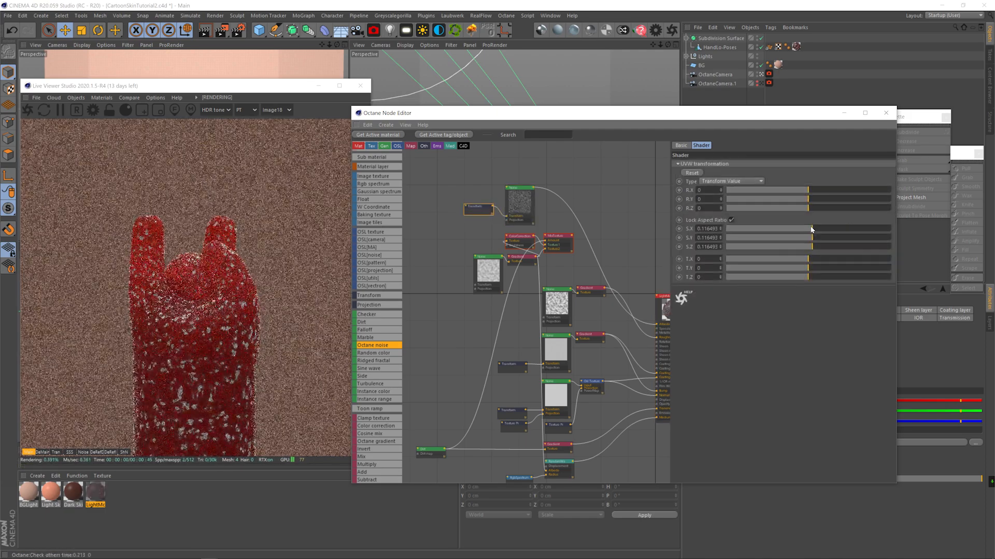
drag(811, 229, 885, 209)
click(520, 197)
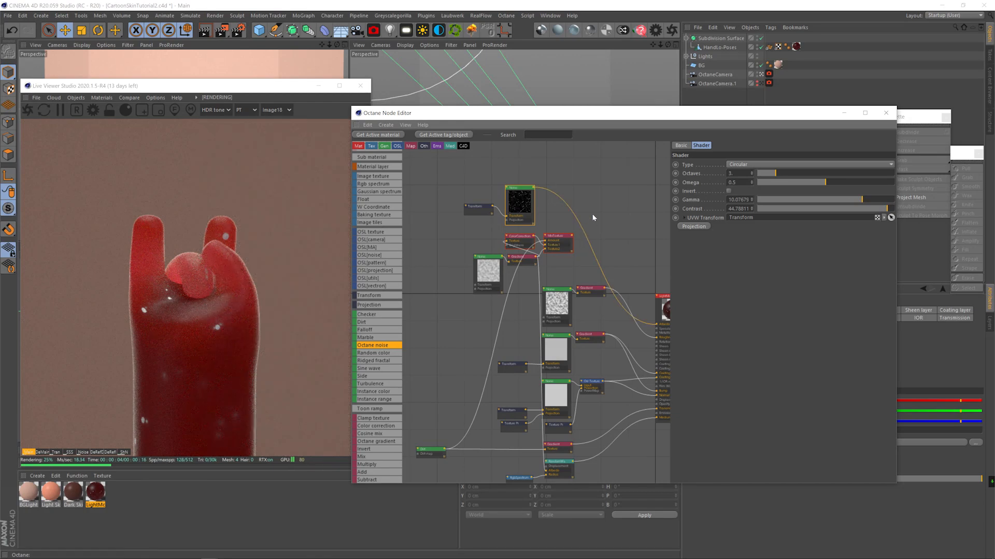
Offset the mole noise along X, then set 4 octaves and omega of about 0.744, and lower its gamma.
click(479, 207)
click(833, 257)
click(520, 199)
click(858, 182)
click(783, 173)
click(854, 200)
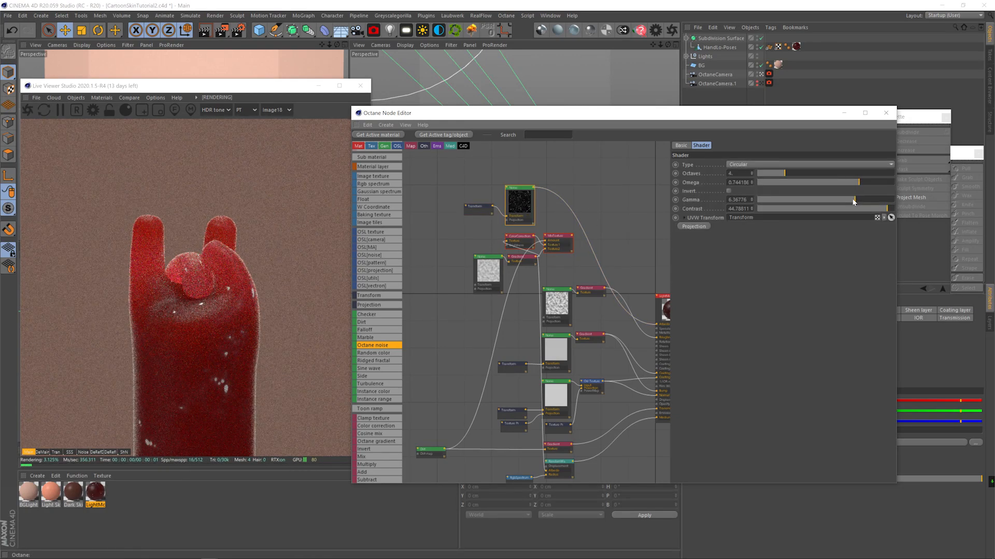
Add a Mix texture with the mole noise as Amount and the existing skin color Mix as Texture1.
middle_drag(602, 237, 555, 213)
drag(537, 245, 436, 208)
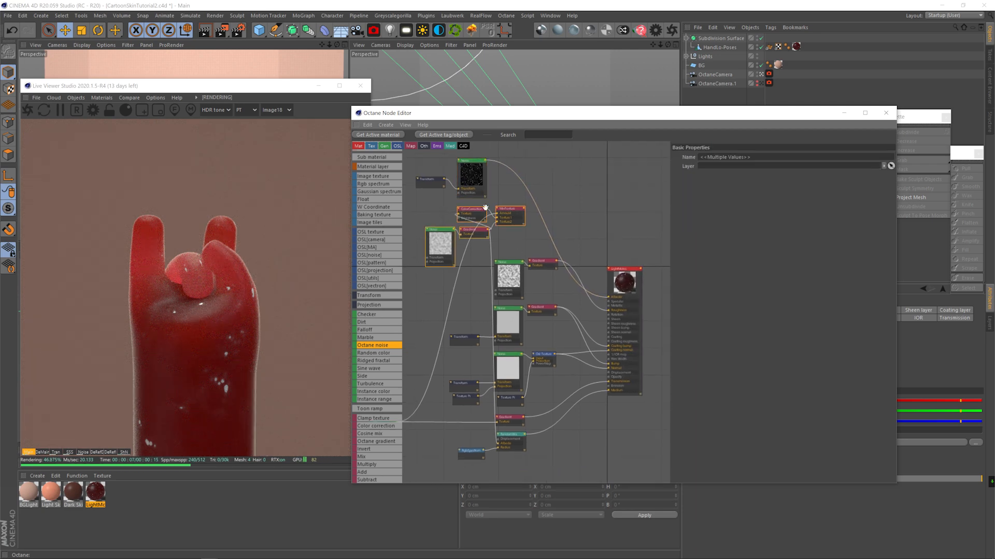
drag(520, 214, 521, 228)
middle_drag(521, 229, 529, 253)
drag(506, 231, 470, 203)
drag(372, 457, 555, 222)
drag(494, 176, 551, 220)
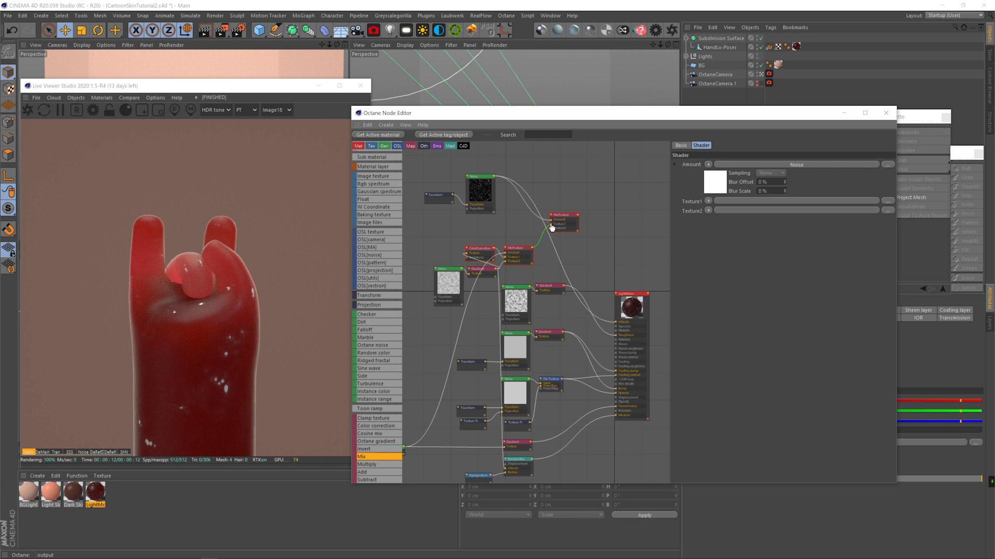
Feed a brown RGB spectrum (hue 15°, saturation 54%, value 37%) into the mole Mix's Texture2, and connect the Mix to Albedo.
drag(408, 228, 505, 250)
drag(520, 252, 550, 228)
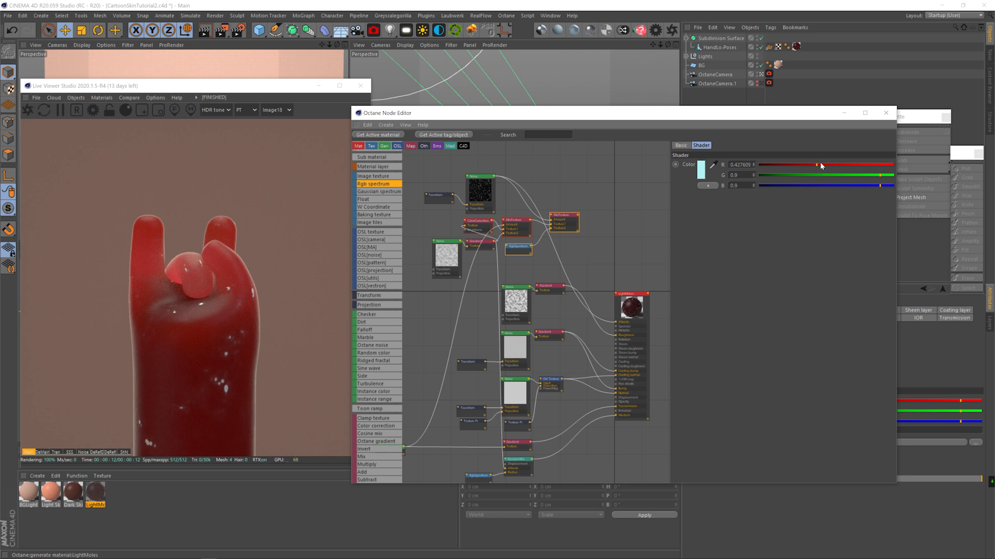
click(703, 169)
drag(692, 180, 650, 181)
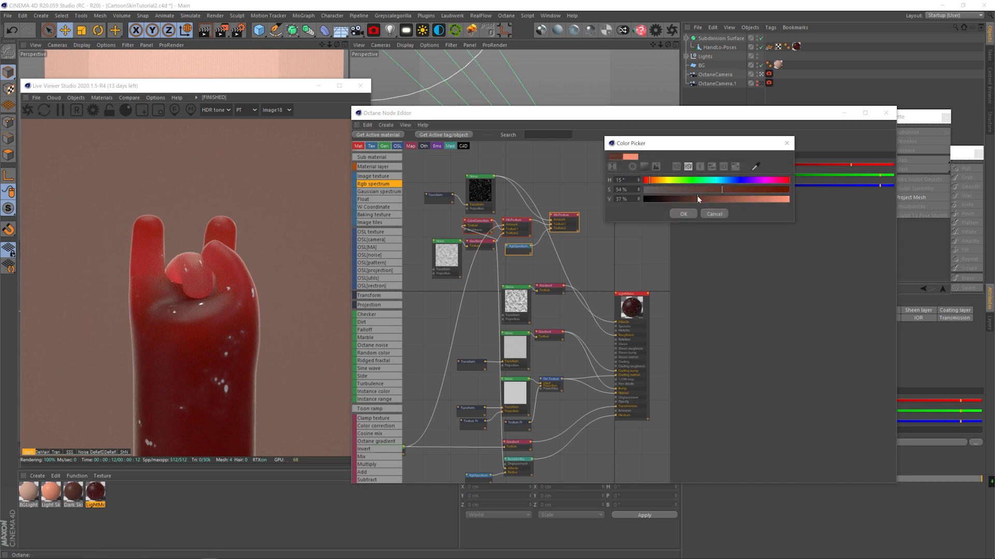
click(683, 214)
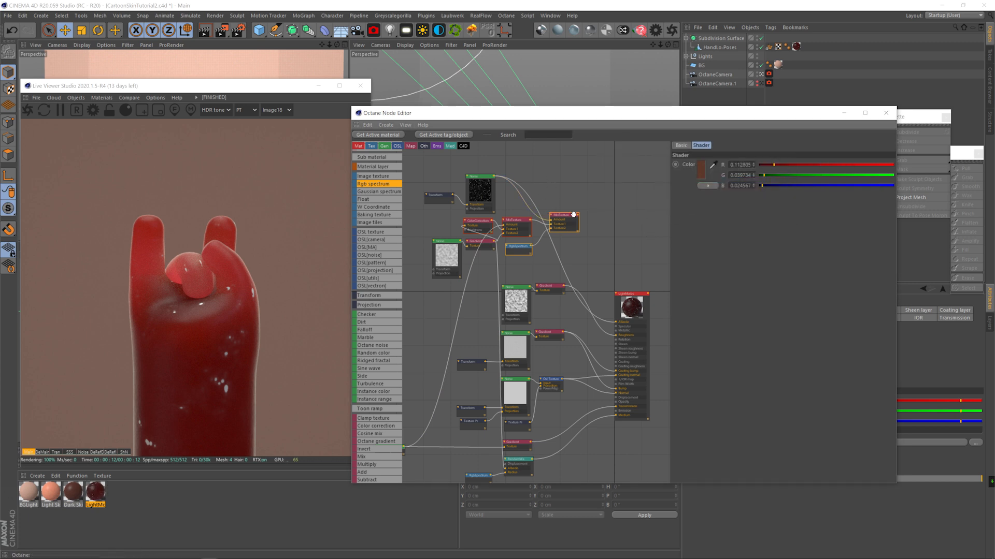
drag(617, 327, 595, 287)
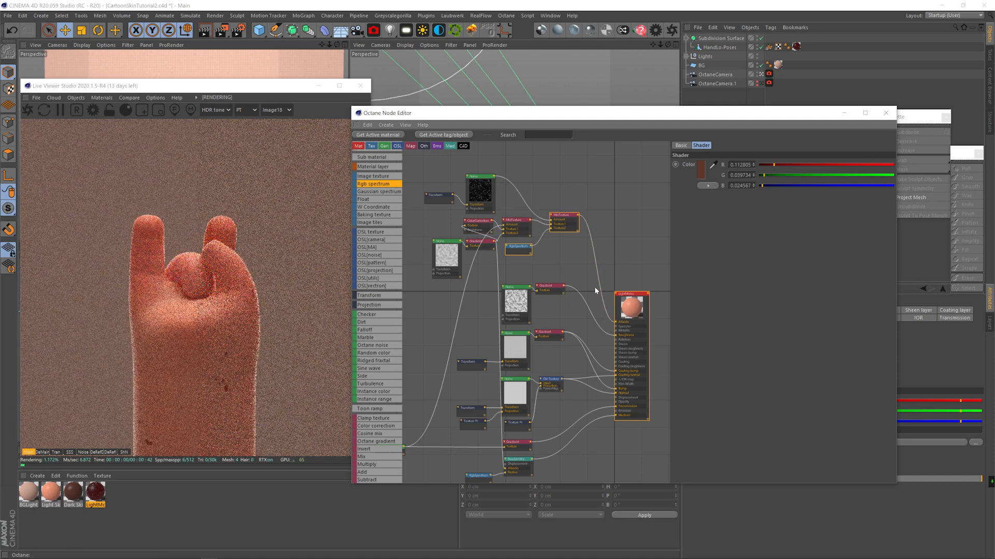
Place an Add node beside the existing bump gradient and feed it a new Octane gradient driven by the mole noise.
middle_drag(558, 255, 551, 240)
drag(531, 352, 466, 362)
drag(383, 441, 463, 333)
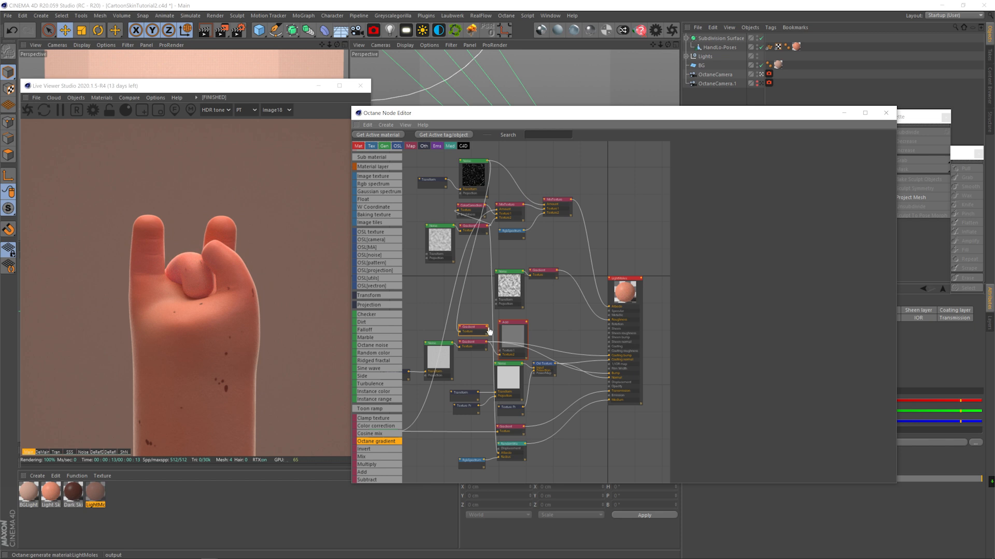
Set the mole gradient's white knot to 79% value, and connect the Add node to the Coating bump and Bump inputs.
click(472, 329)
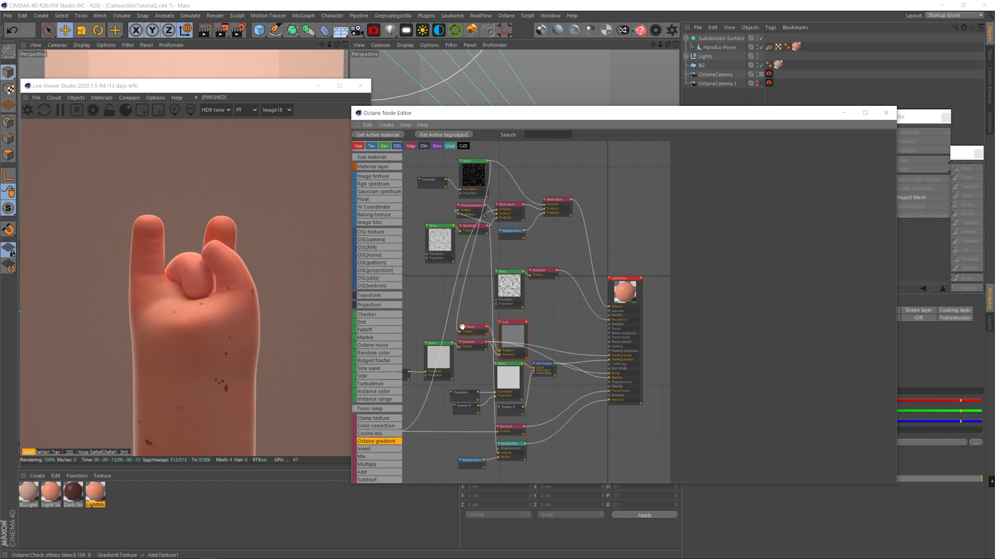
double_click(889, 254)
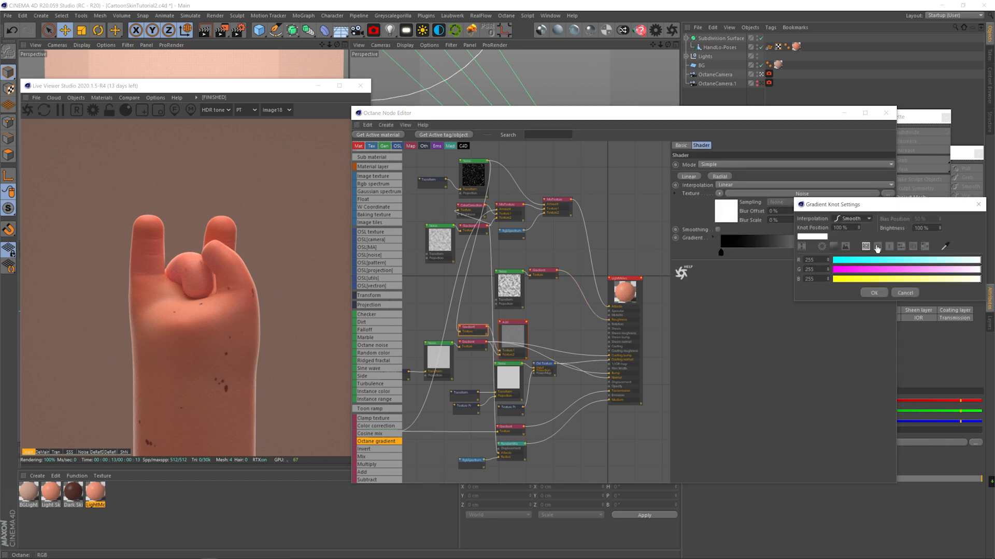
click(877, 246)
click(936, 279)
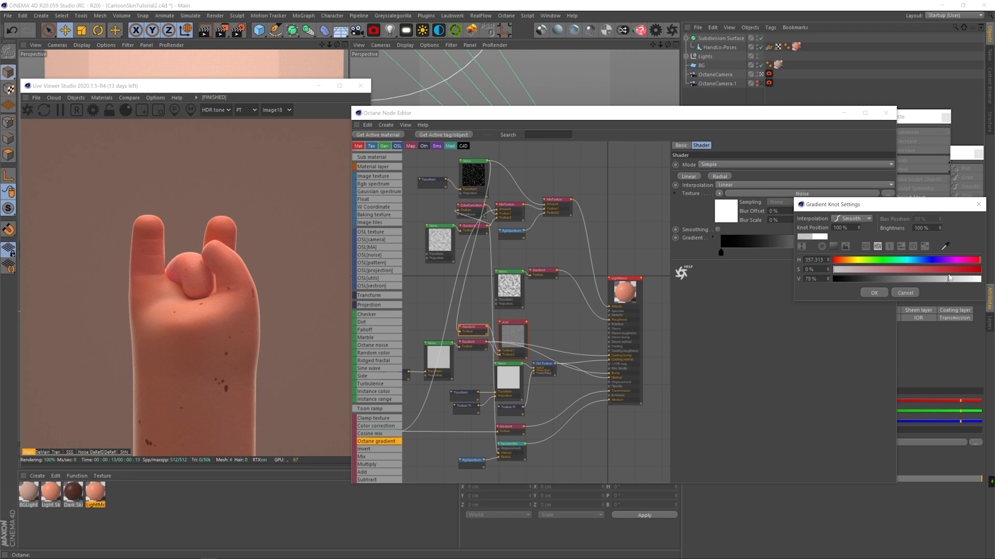
click(874, 292)
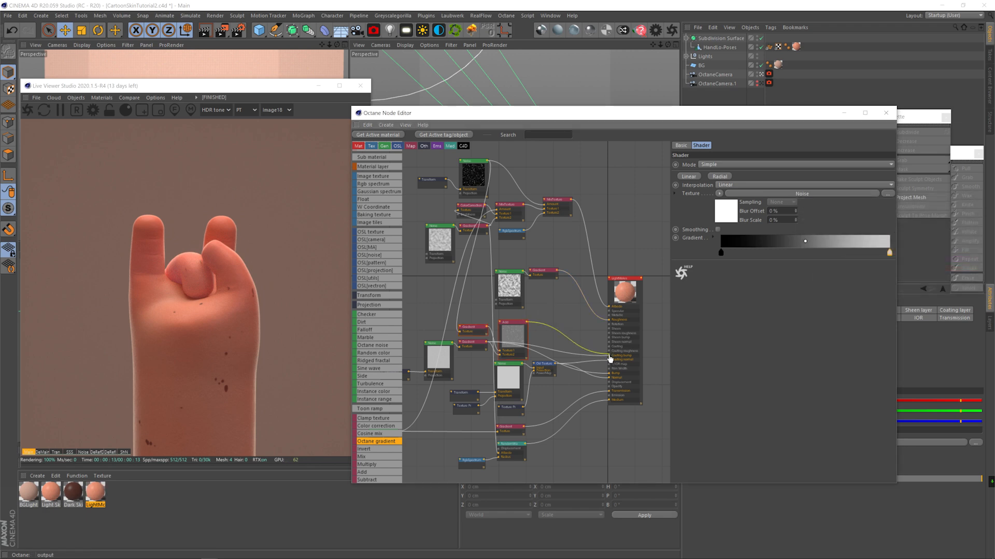
drag(611, 357, 607, 374)
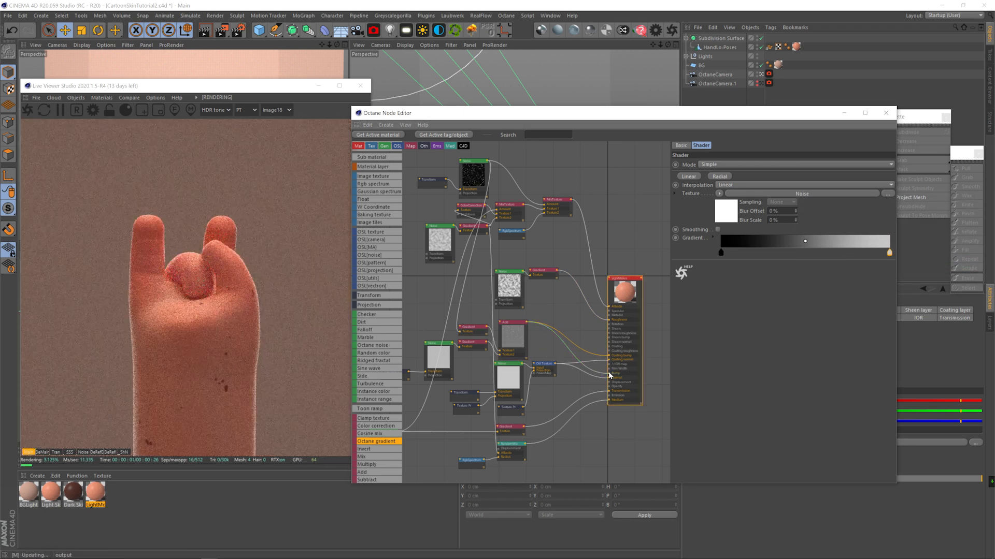
Reduce the mole bump gradient's end knot to 68% value.
click(479, 331)
double_click(889, 252)
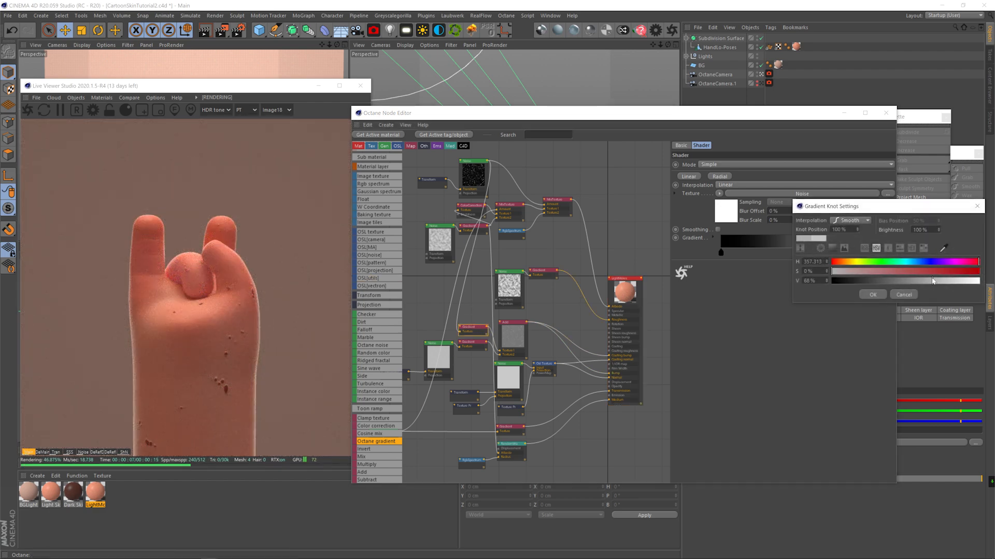
click(870, 294)
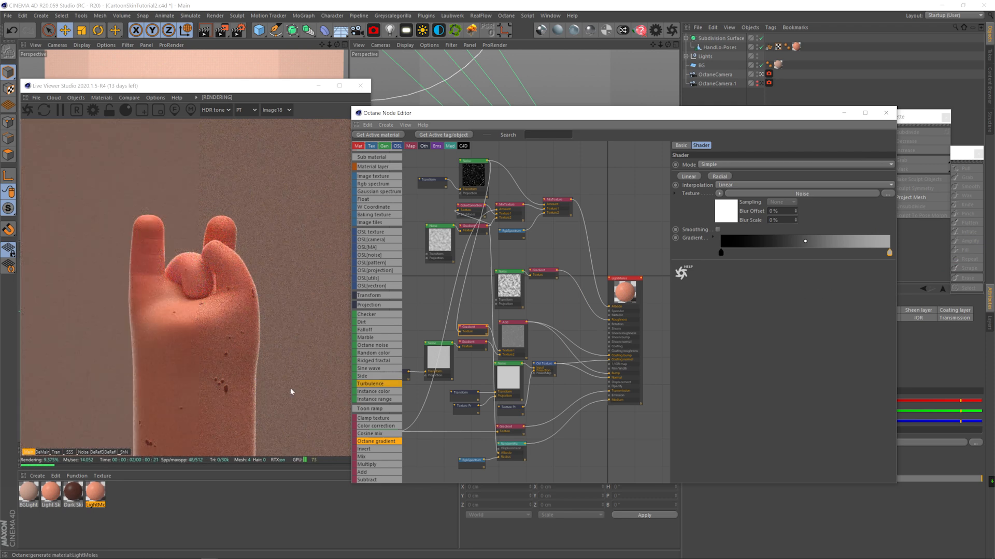
Move LightMoles' transmission gradient aside and add a Multiply node next to it.
middle_drag(555, 325, 558, 303)
drag(520, 470, 483, 429)
click(520, 419)
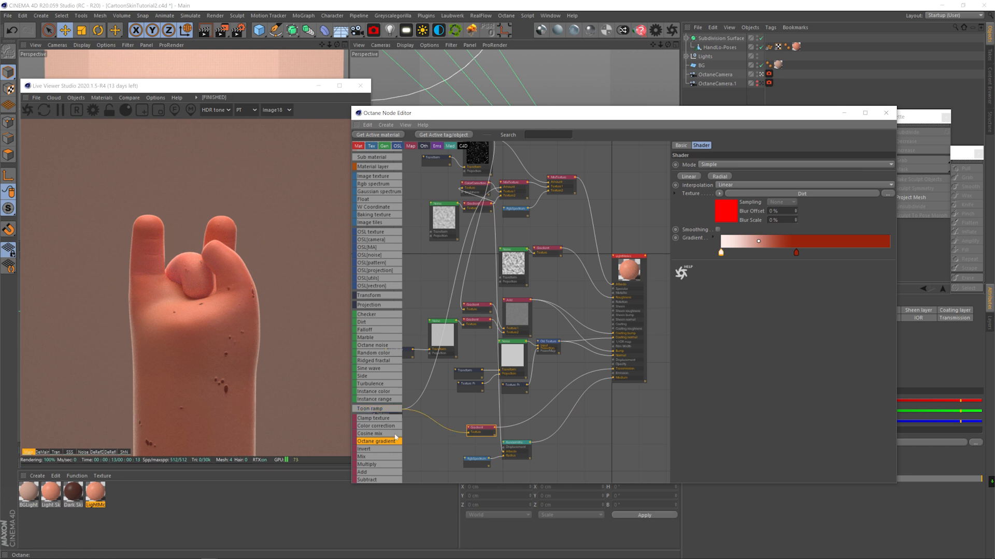
scroll(378, 450, down, 1)
drag(510, 405, 502, 433)
drag(480, 428, 477, 433)
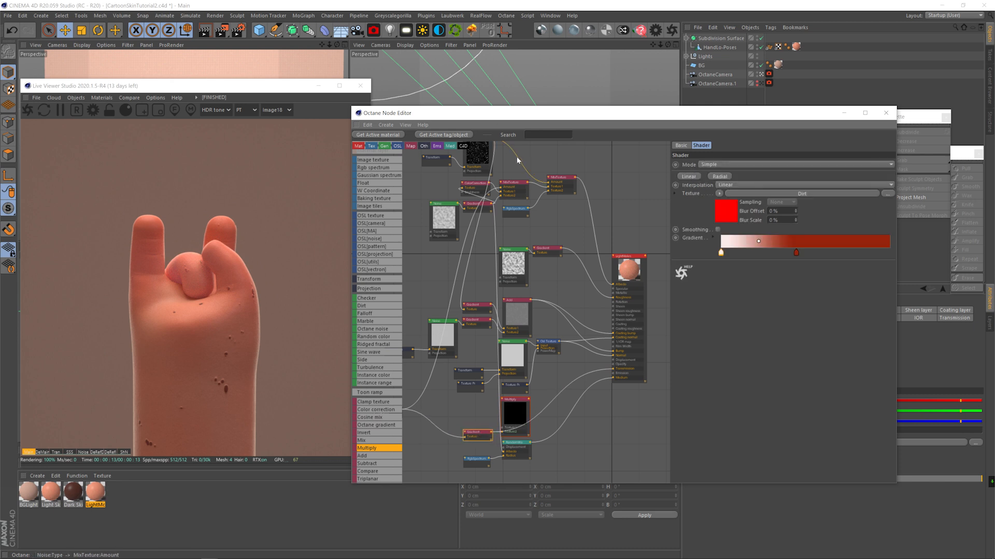
Add an Octane gradient above the transmission gradient and connect the mole noise to its texture input.
middle_drag(514, 156, 525, 172)
drag(377, 425, 430, 420)
drag(492, 429, 492, 434)
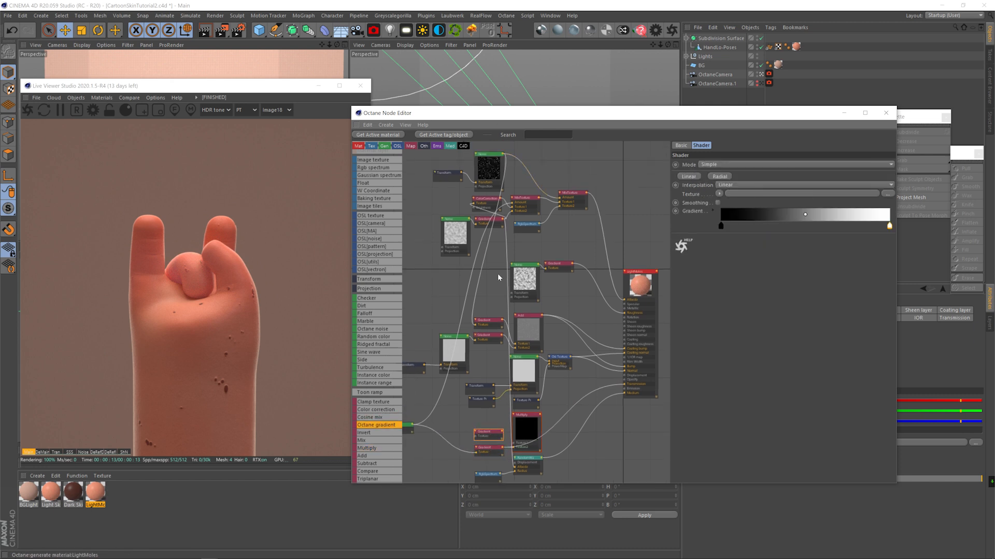
drag(502, 157, 490, 431)
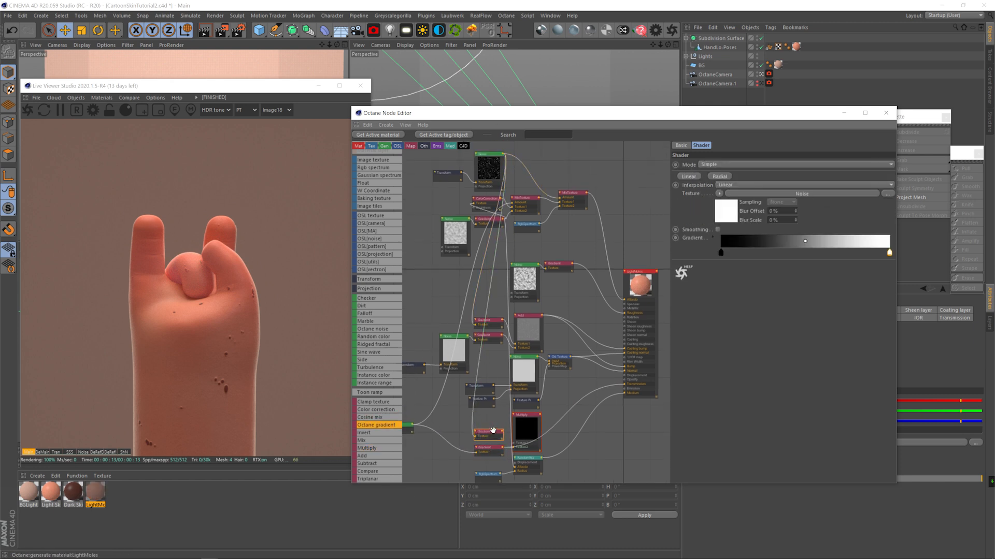
Reverse the mole gradient to run white to black, and feed it and the transmission gradient through Multiply into the material's Transmission.
drag(722, 254, 889, 255)
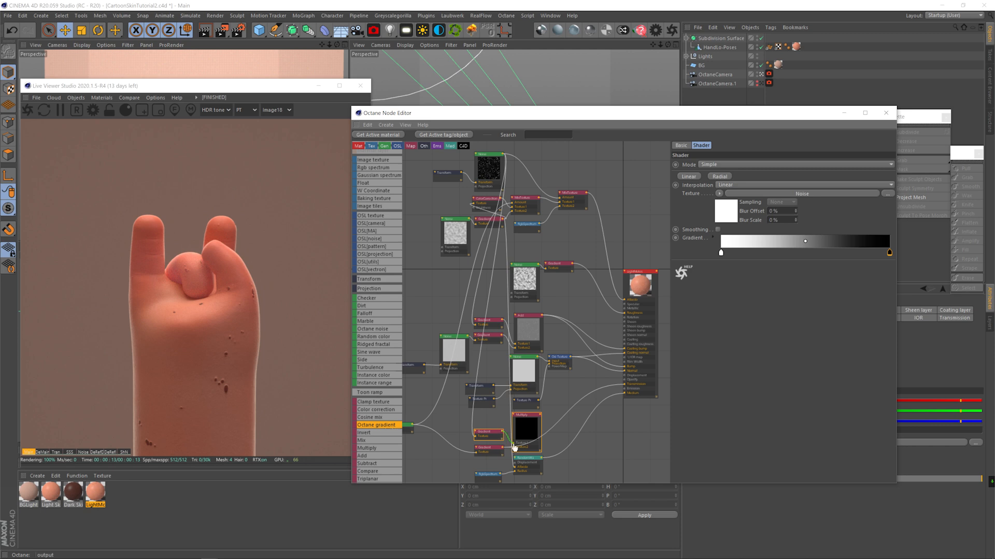
drag(542, 413, 624, 388)
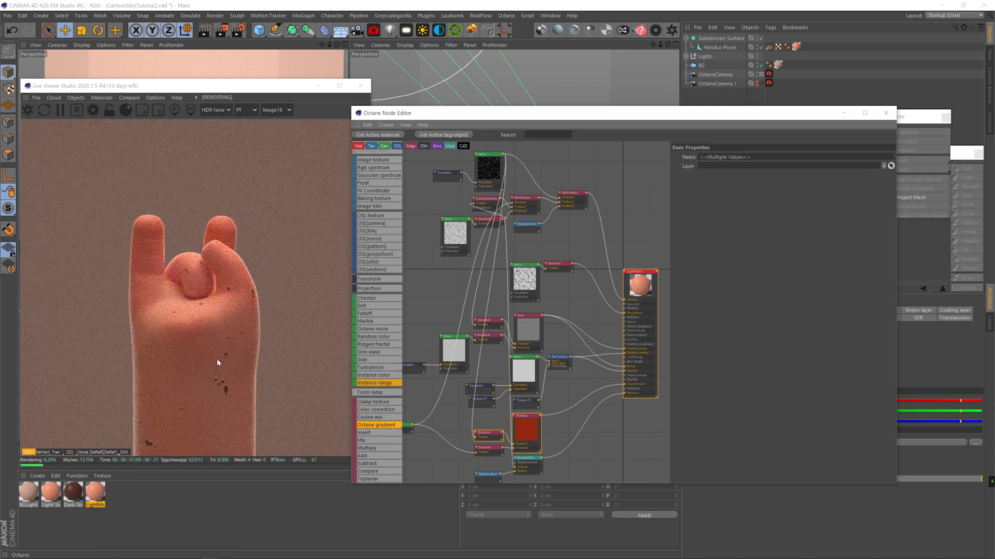
Solo the Multiply node to preview the moles, recolor the mole gradient's black end knot to a saturated deep red, and end the solo.
click(487, 449)
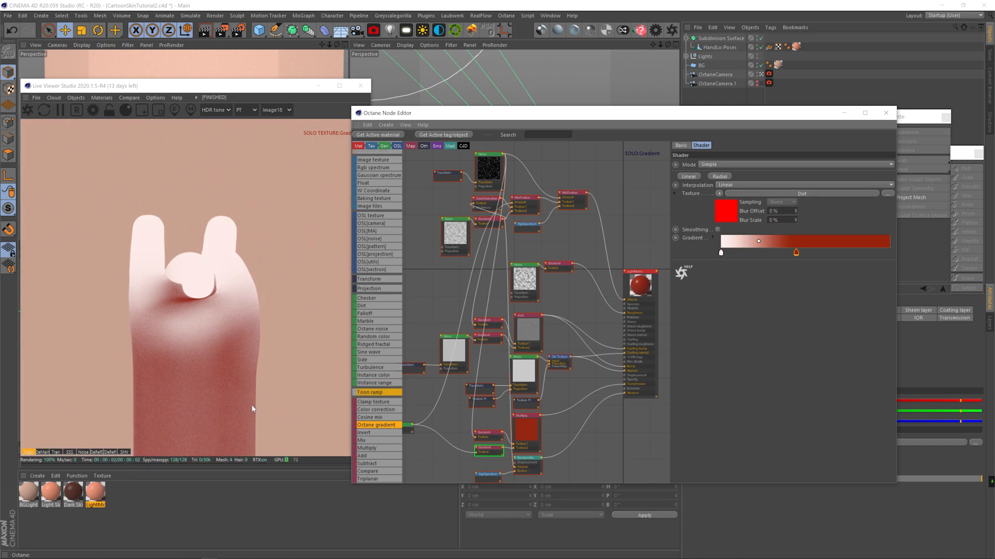
right_click(526, 429)
click(526, 429)
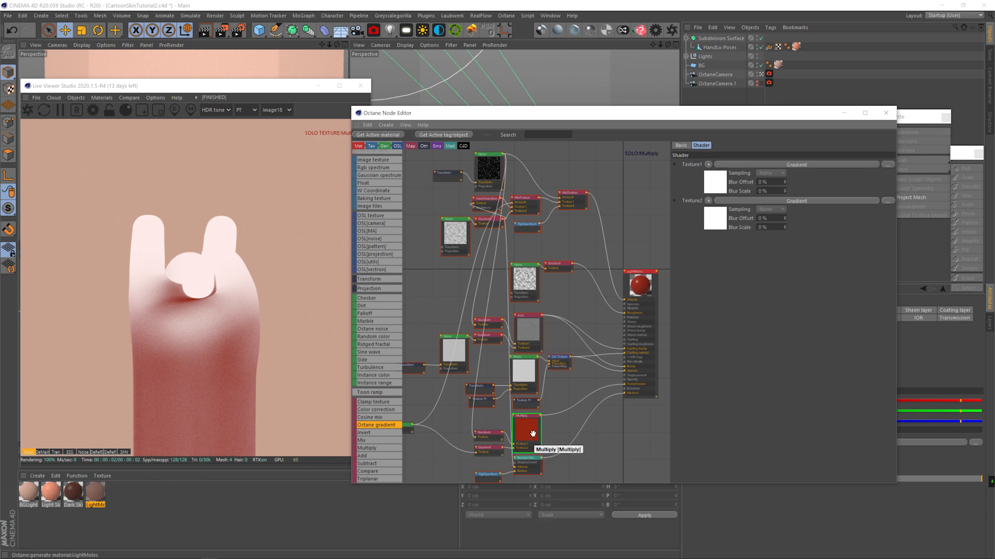
click(483, 439)
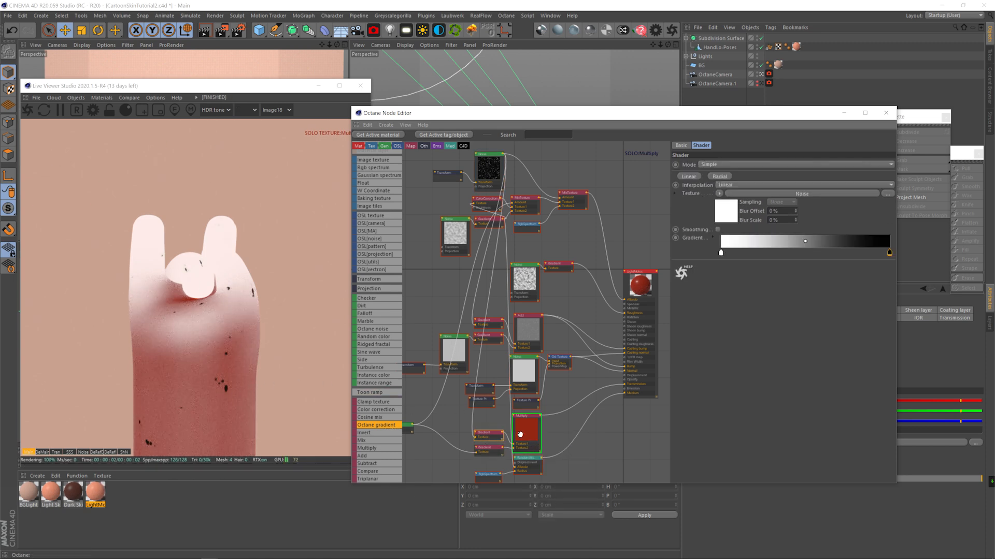
double_click(890, 253)
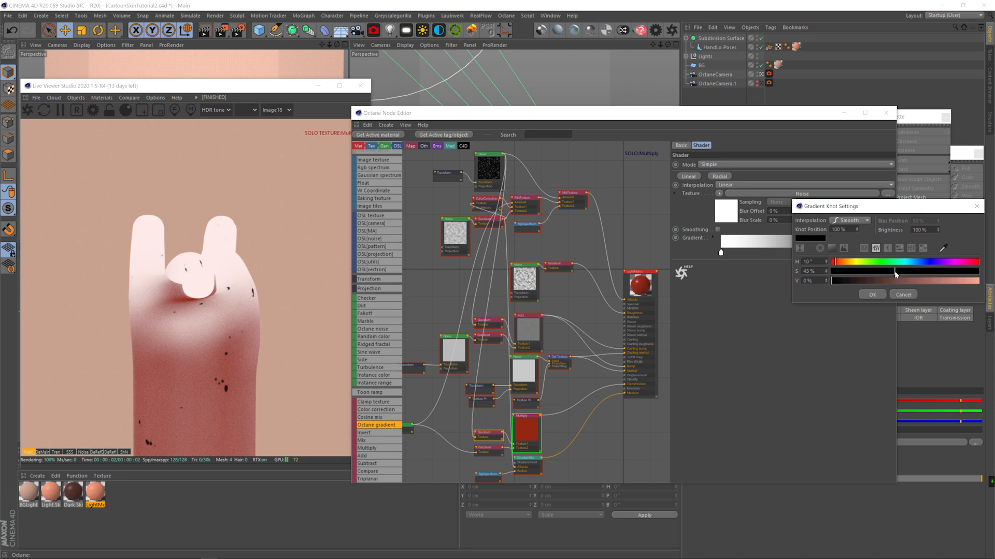
click(868, 282)
click(961, 272)
click(873, 295)
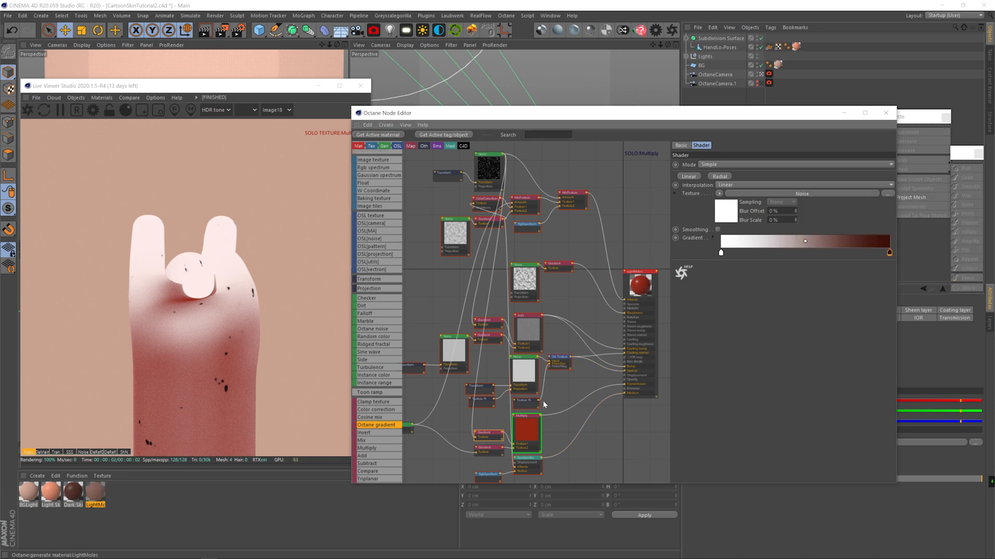
double_click(890, 253)
click(908, 280)
click(863, 298)
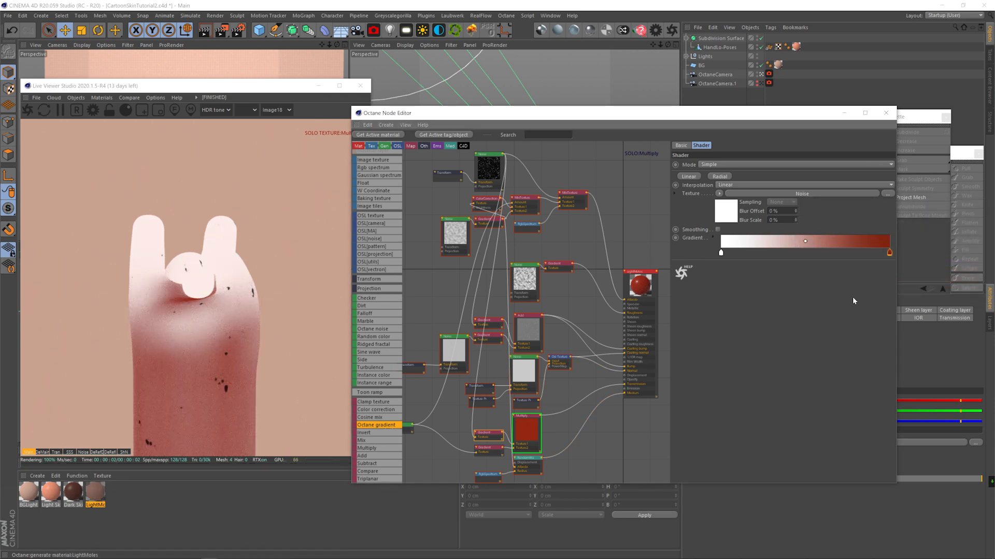
click(528, 435)
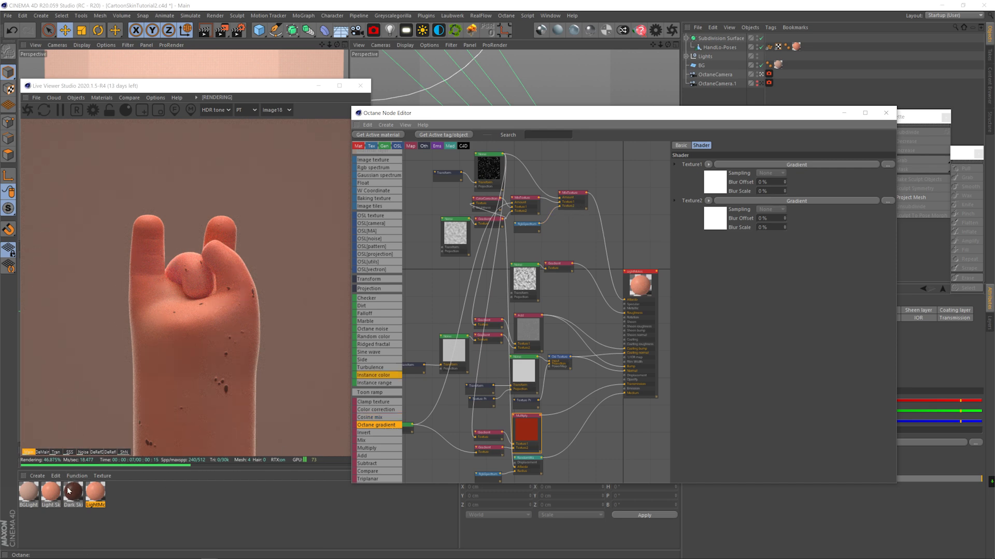
Set the existing Color Correction's gamma to about 1.04, and add another Color Correction after the base skin gradient with a slightly lower gamma.
mouse_move(308, 92)
mouse_down()
mouse_move(652, 120)
mouse_move(402, 104)
mouse_move(364, 89)
mouse_move(529, 85)
mouse_move(317, 79)
mouse_up()
click(95, 492)
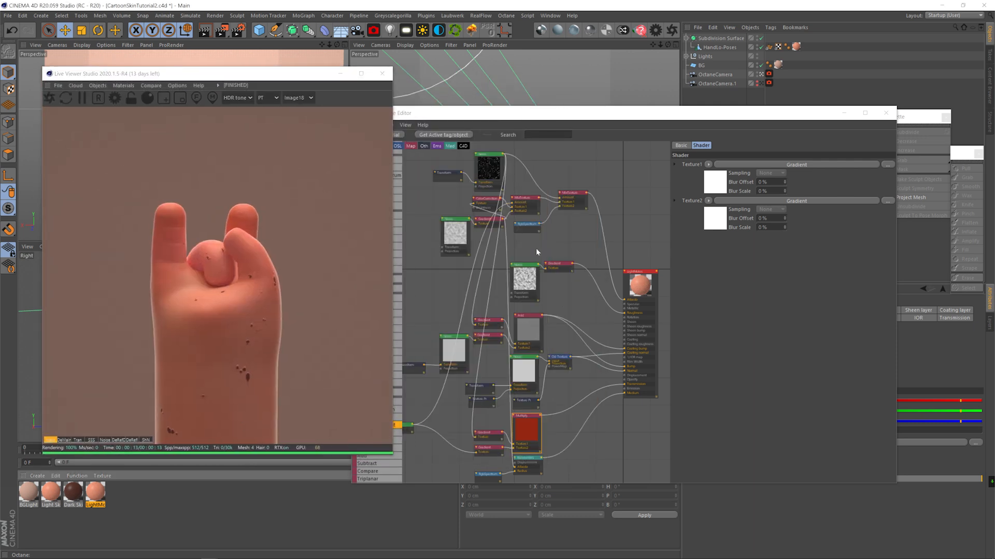
middle_drag(484, 220, 502, 237)
click(502, 236)
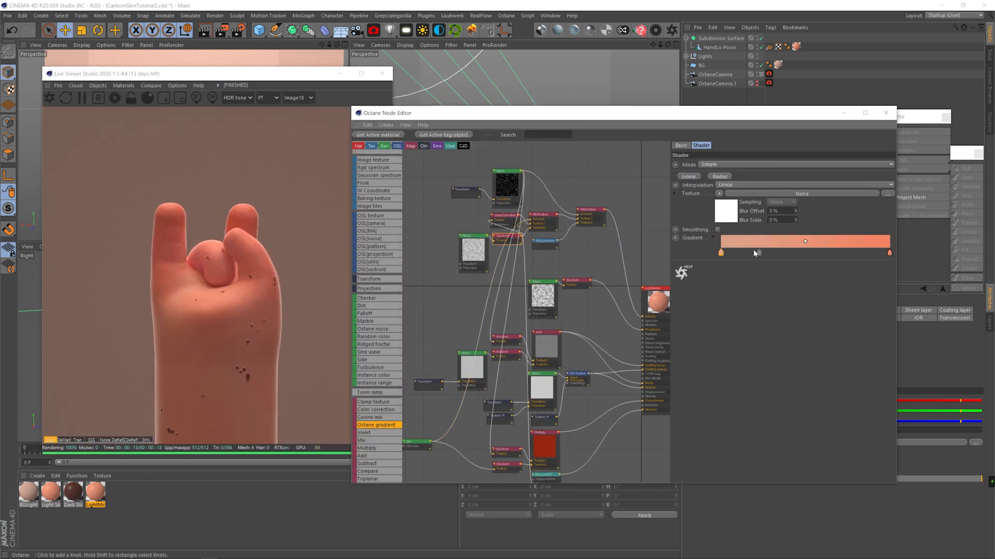
click(500, 216)
drag(819, 239, 820, 239)
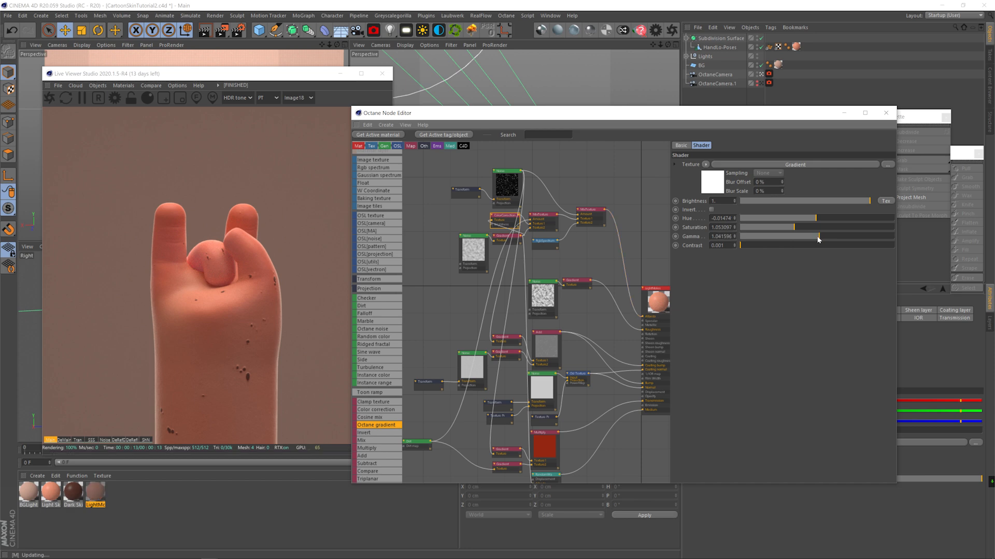
mouse_move(494, 252)
mouse_down()
mouse_move(484, 240)
mouse_move(465, 241)
mouse_move(505, 241)
mouse_up()
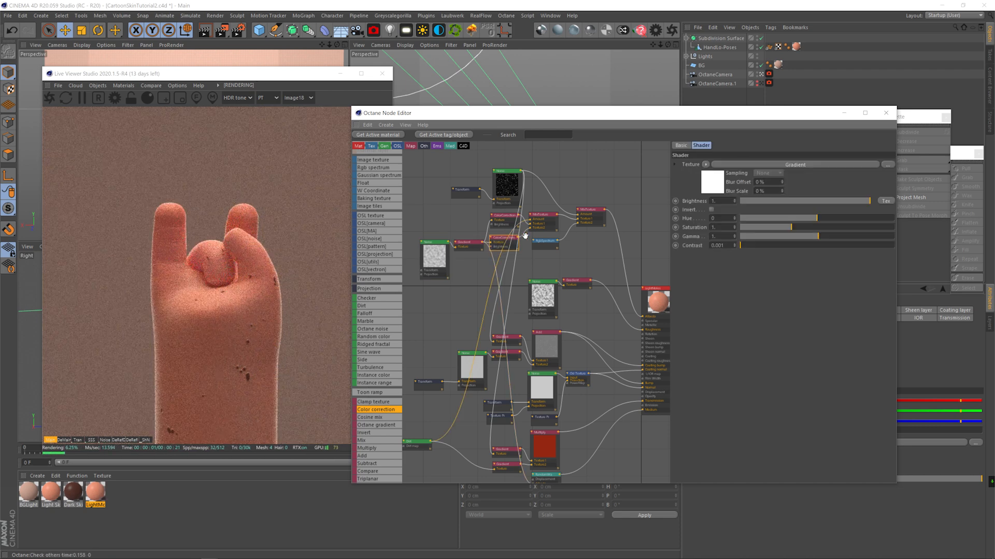
drag(817, 237, 811, 237)
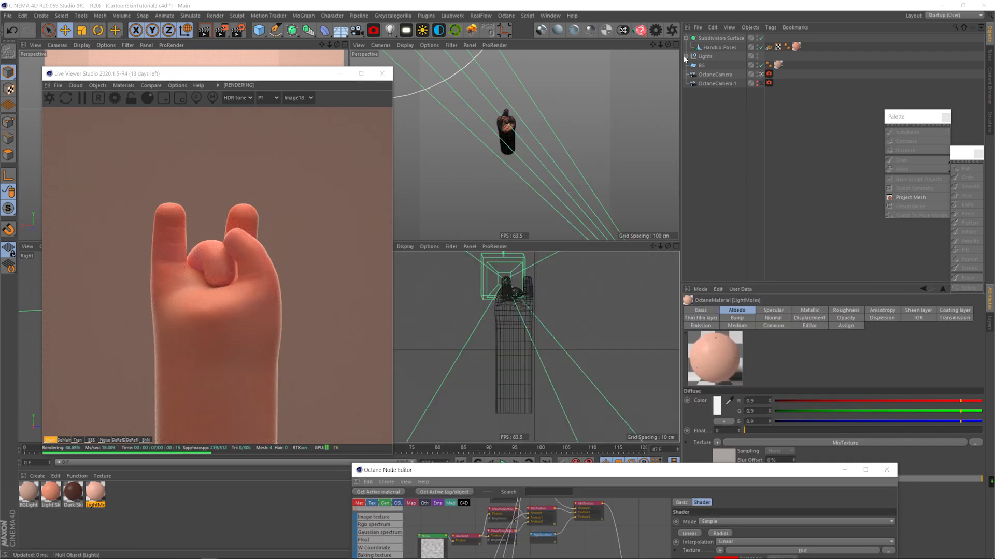
Set RimLight's light power to about 53.6 and toggle the light to compare the hand's edge lighting.
click(686, 56)
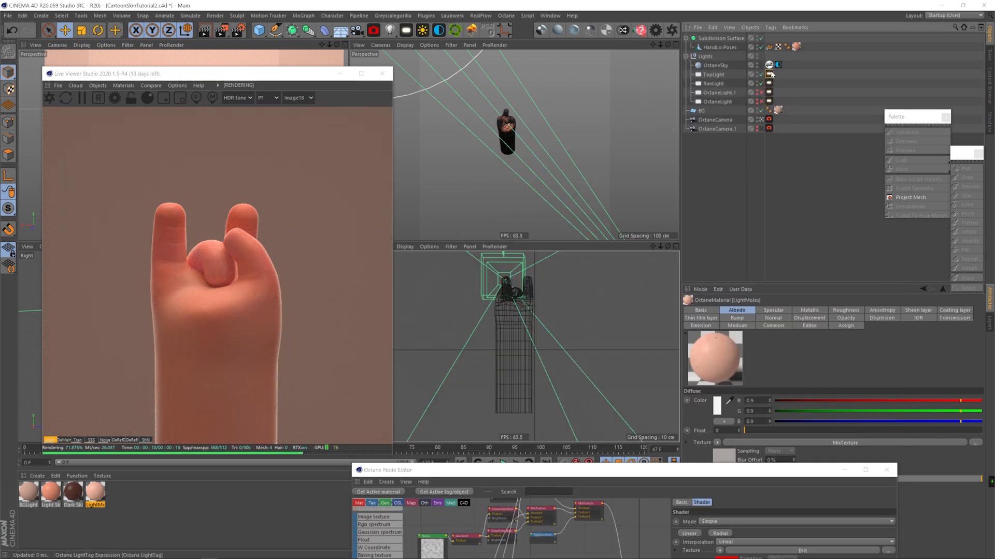
click(768, 83)
drag(930, 330, 932, 329)
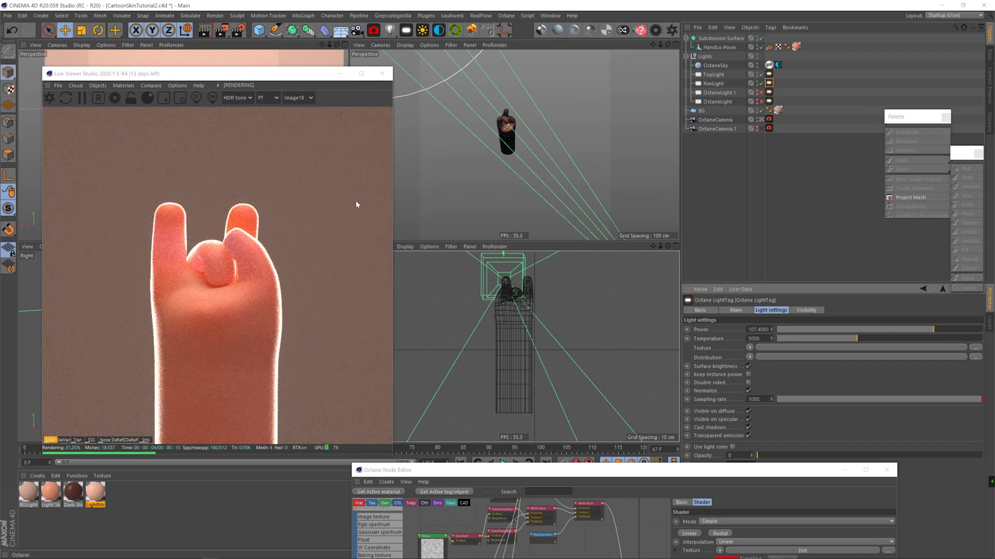
drag(922, 330, 925, 330)
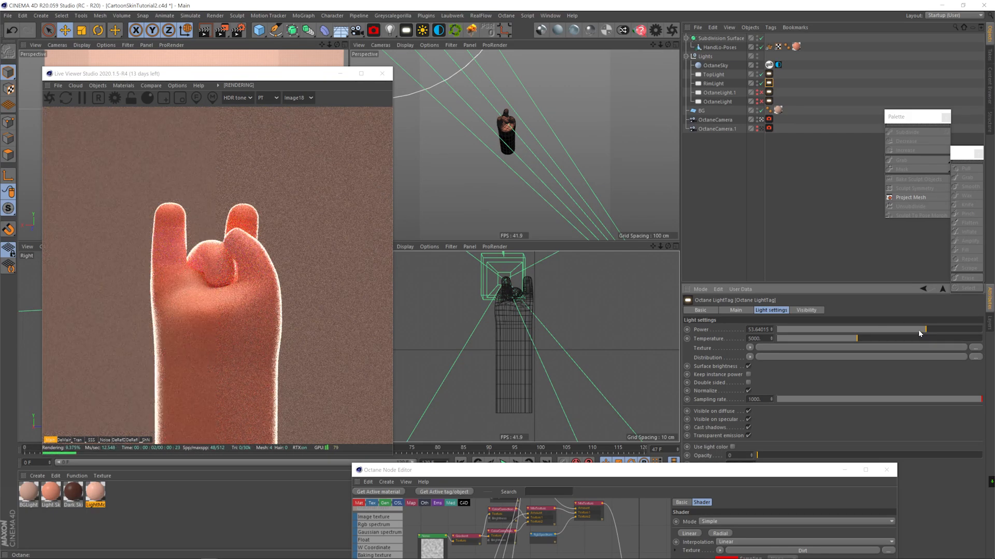
click(761, 84)
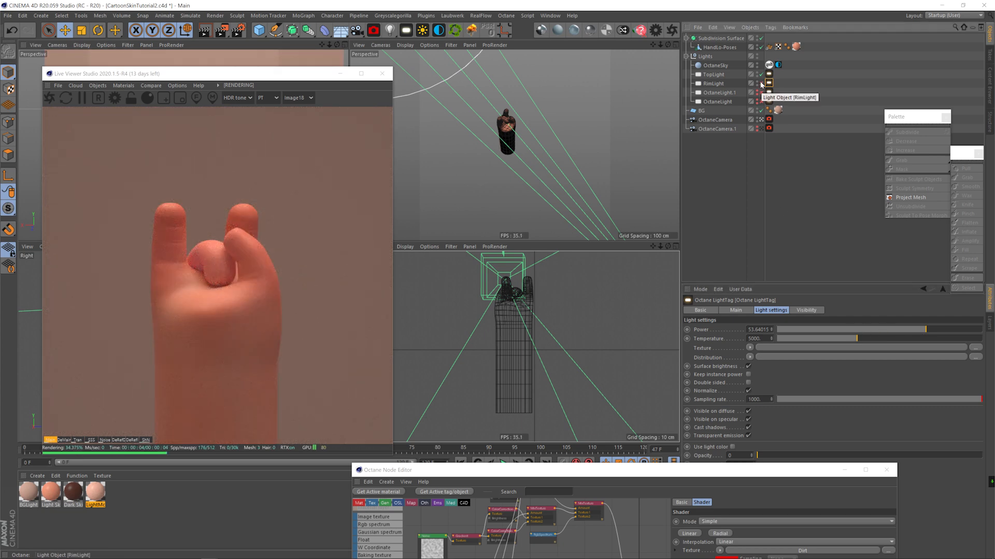
Duplicate RimLight above TopLight in the Lights group and reposition the copy.
click(713, 83)
drag(580, 123, 518, 124)
ctrl+drag(713, 83, 713, 70)
drag(460, 109, 589, 106)
key(r)
Toggle the duplicated rim light and reduce its light power.
click(760, 74)
click(768, 74)
drag(935, 330, 912, 332)
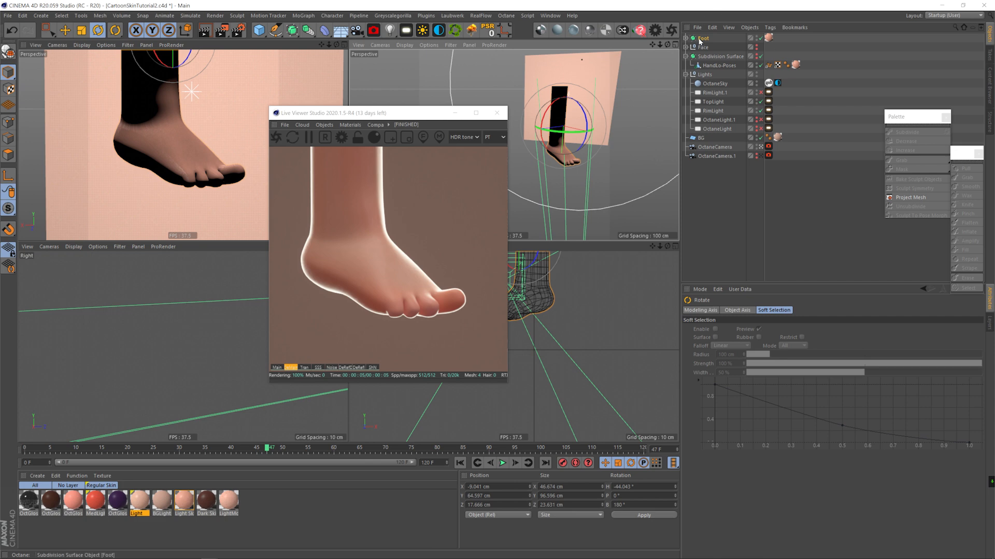
Rotate the foot to a heading of about -149°, switch on RimLight.1 to check the shading, and turn the foot back.
key(r)
drag(571, 131, 518, 128)
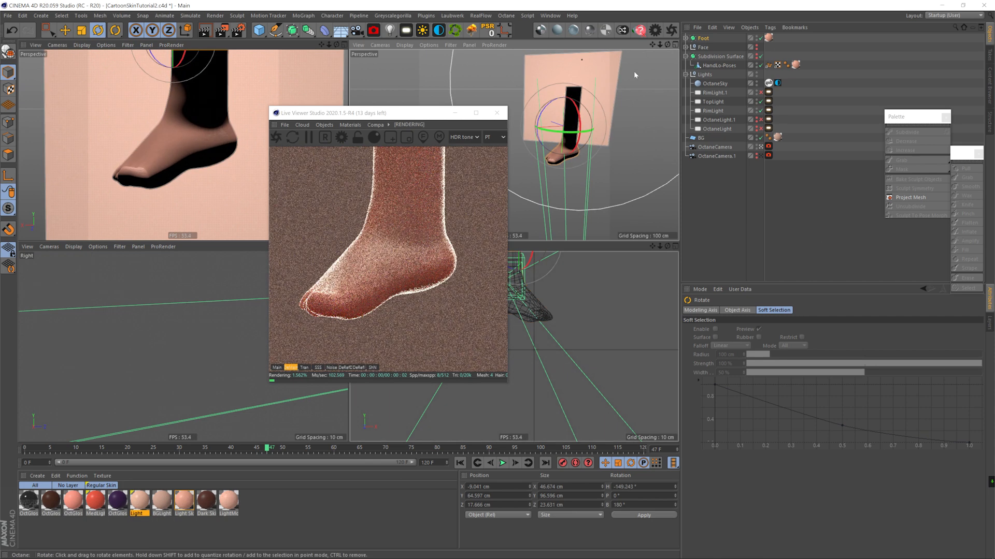
click(760, 93)
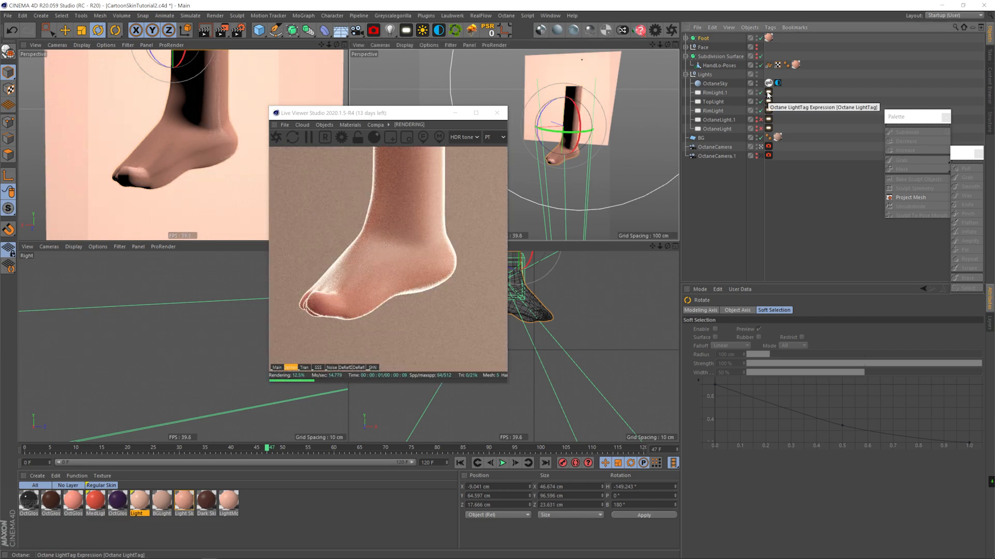
drag(546, 132, 666, 129)
Show the Face object in place of the Foot and switch off RimLight.1.
alt+click(757, 39)
alt+click(757, 47)
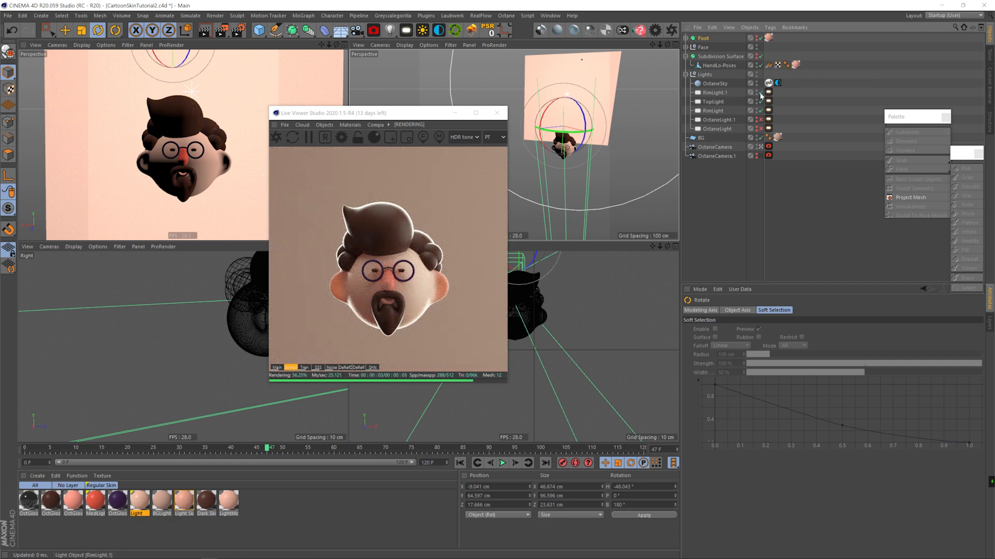
click(761, 94)
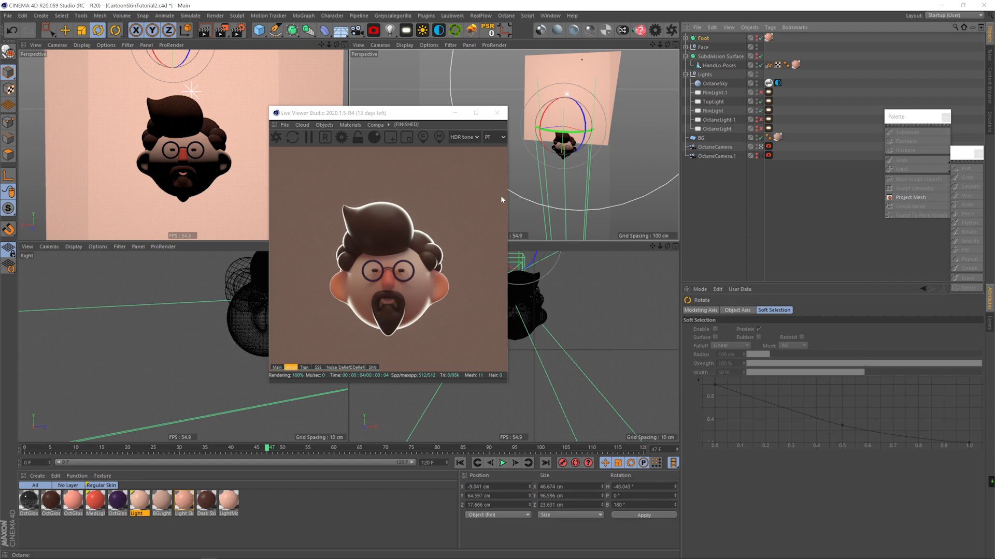
Set TopLight's light power to about 23.1.
click(768, 101)
drag(859, 331, 915, 332)
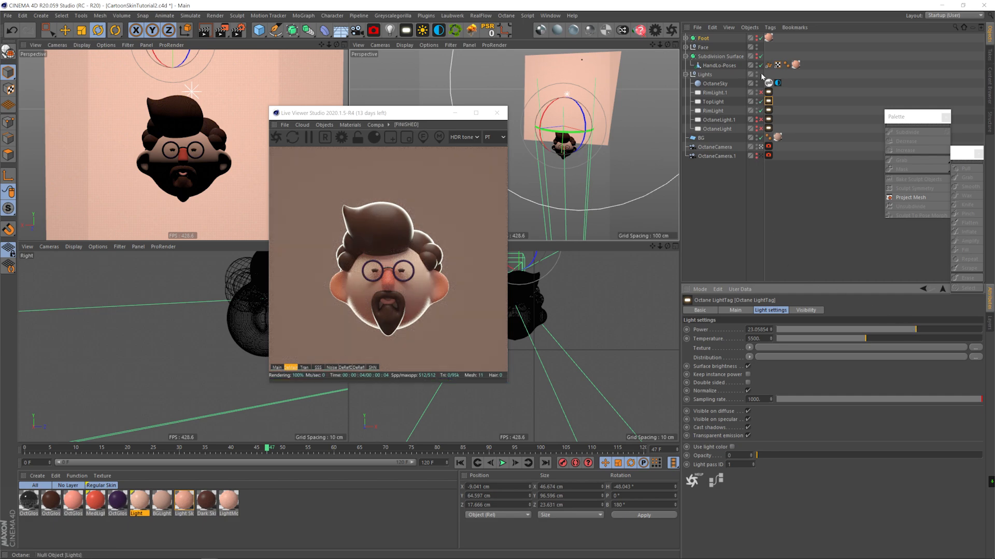
Show the hand again, duplicate it, and place one raised hand on each side of the face.
alt+click(756, 56)
key(e)
drag(109, 132, 218, 94)
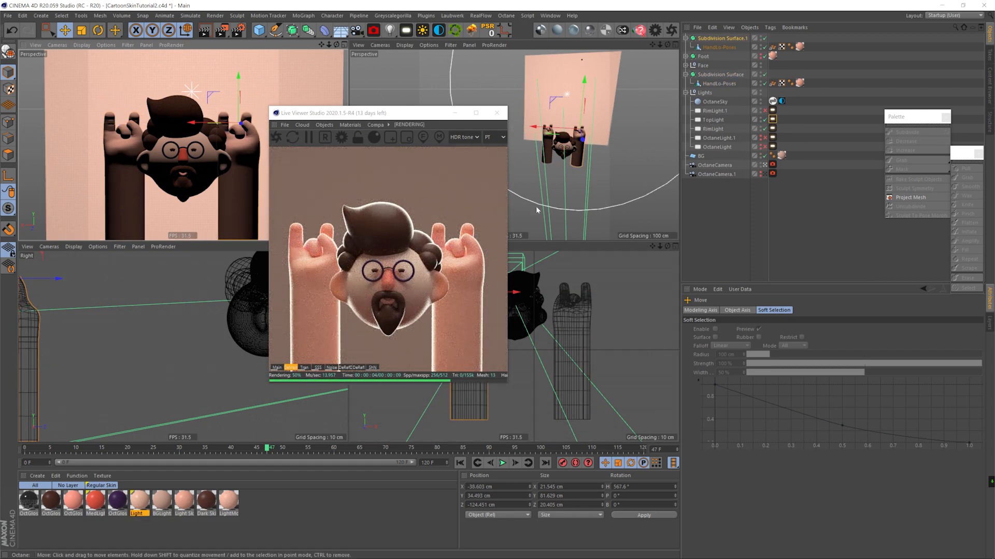